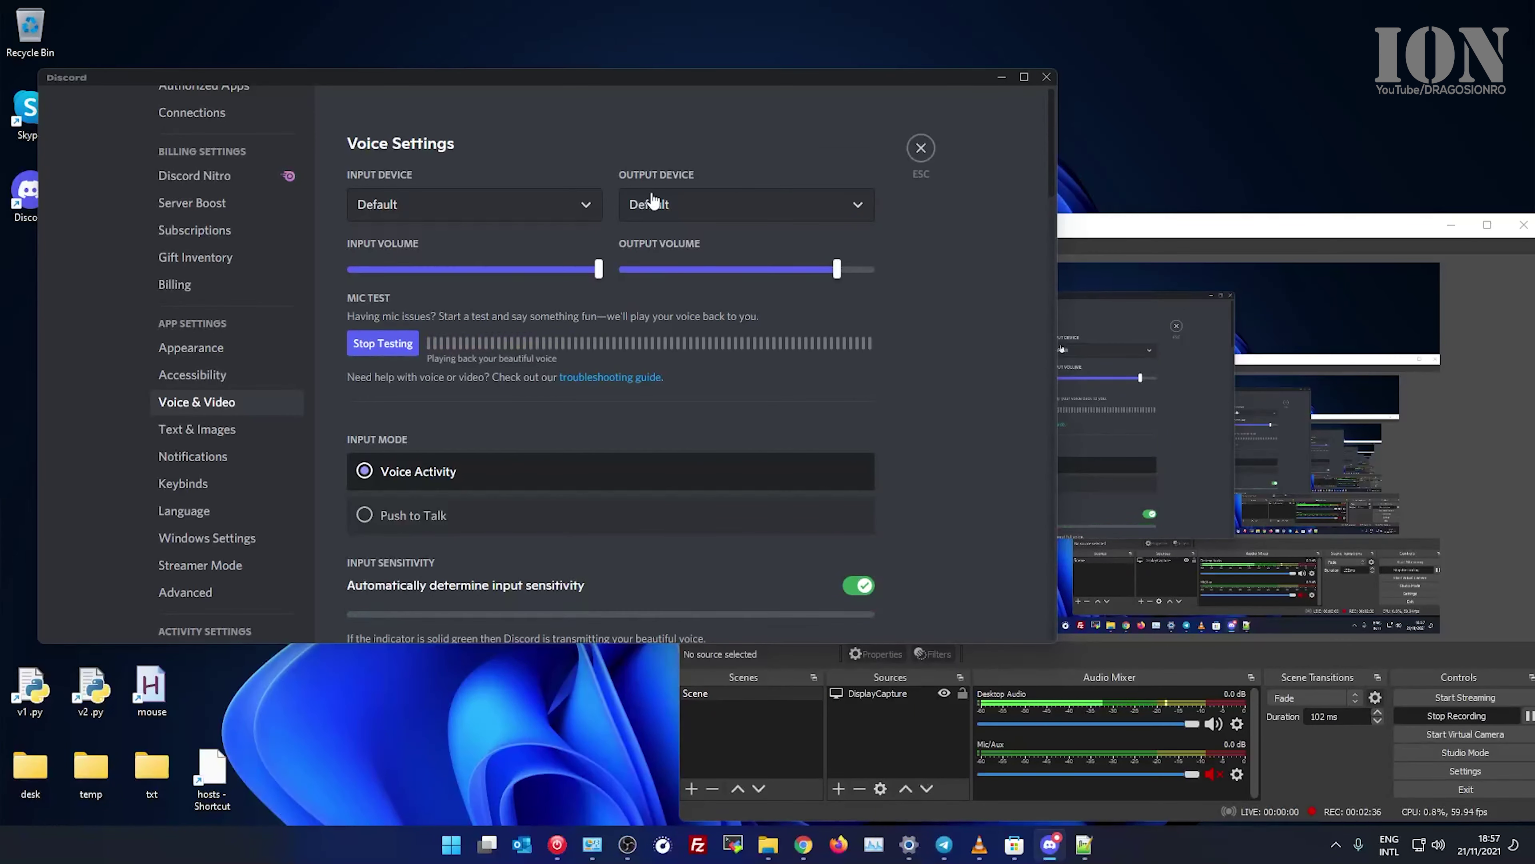
Step: Check the available voice input and output devices, and raise the output volume to 181%
left_click(513, 208)
left_click(644, 209)
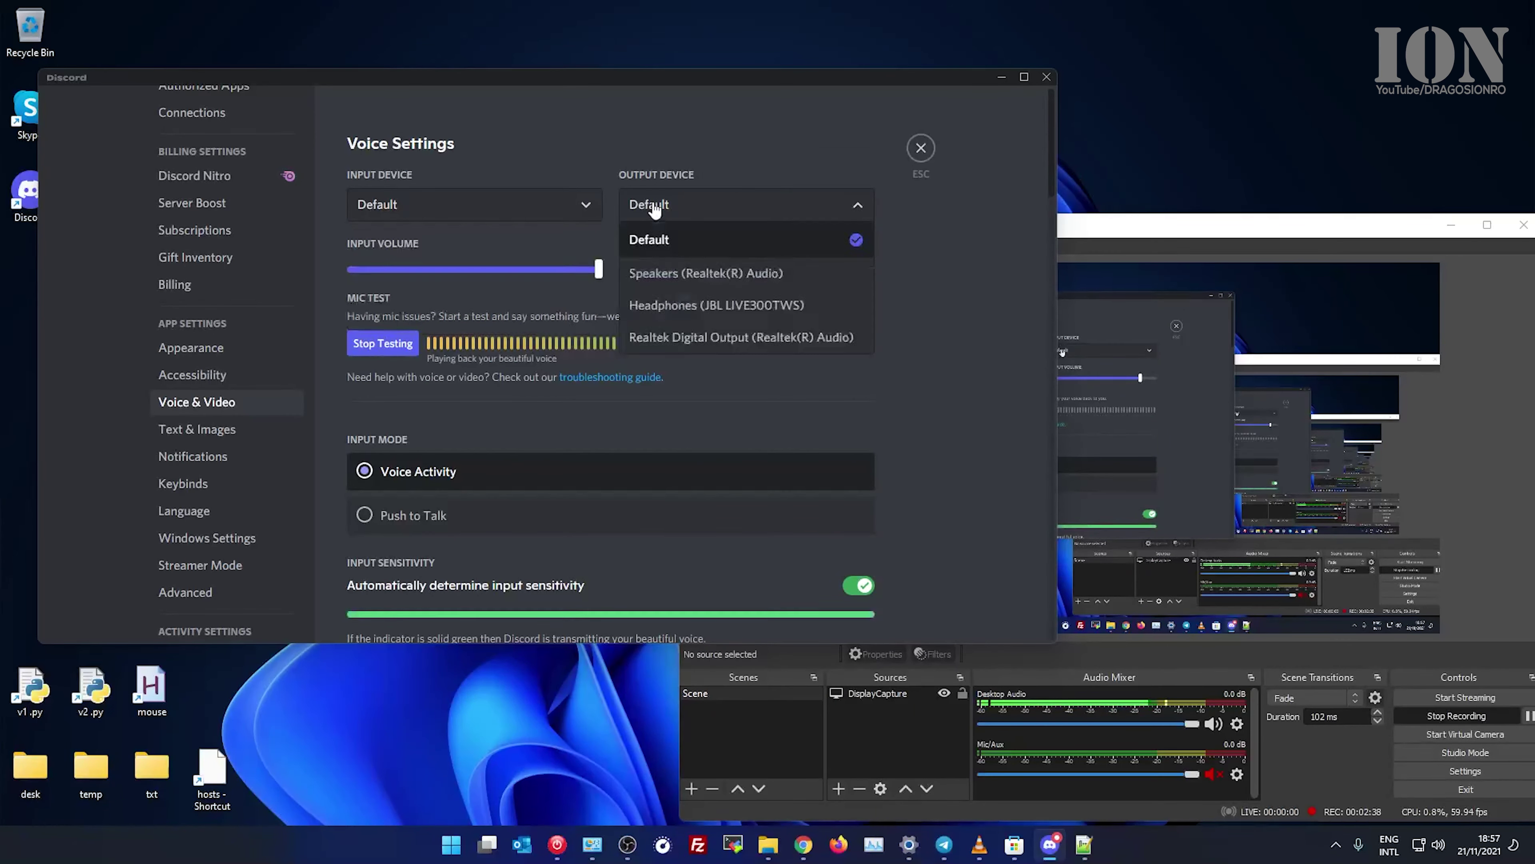
left_click(574, 146)
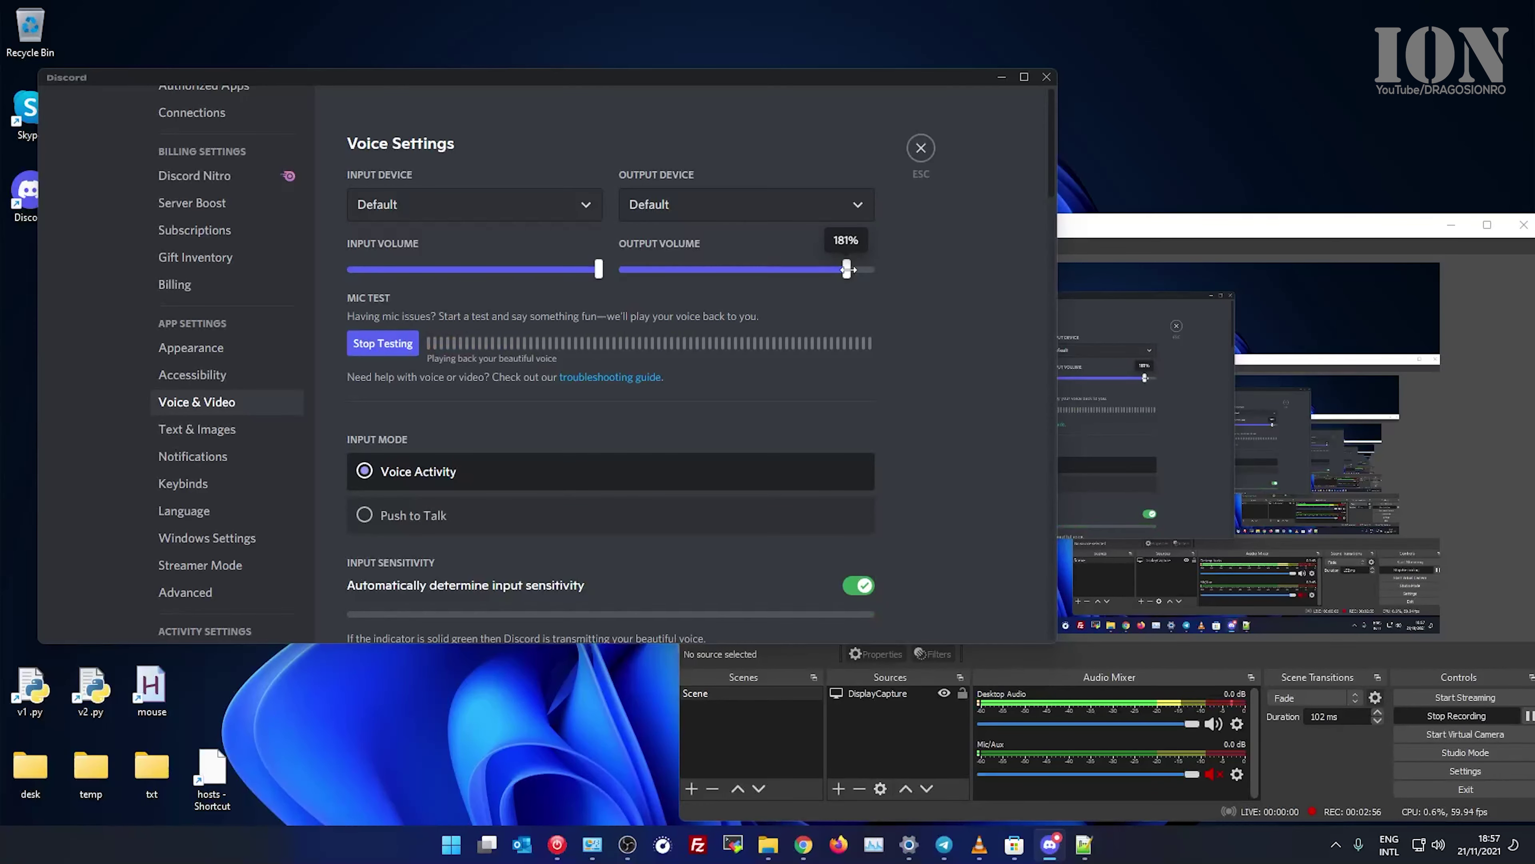
Step: Examine the remaining voice and video settings, from input mode and sensitivity through voice processing, attenuation and the audio subsystem
scroll(490, 329, "down", 5)
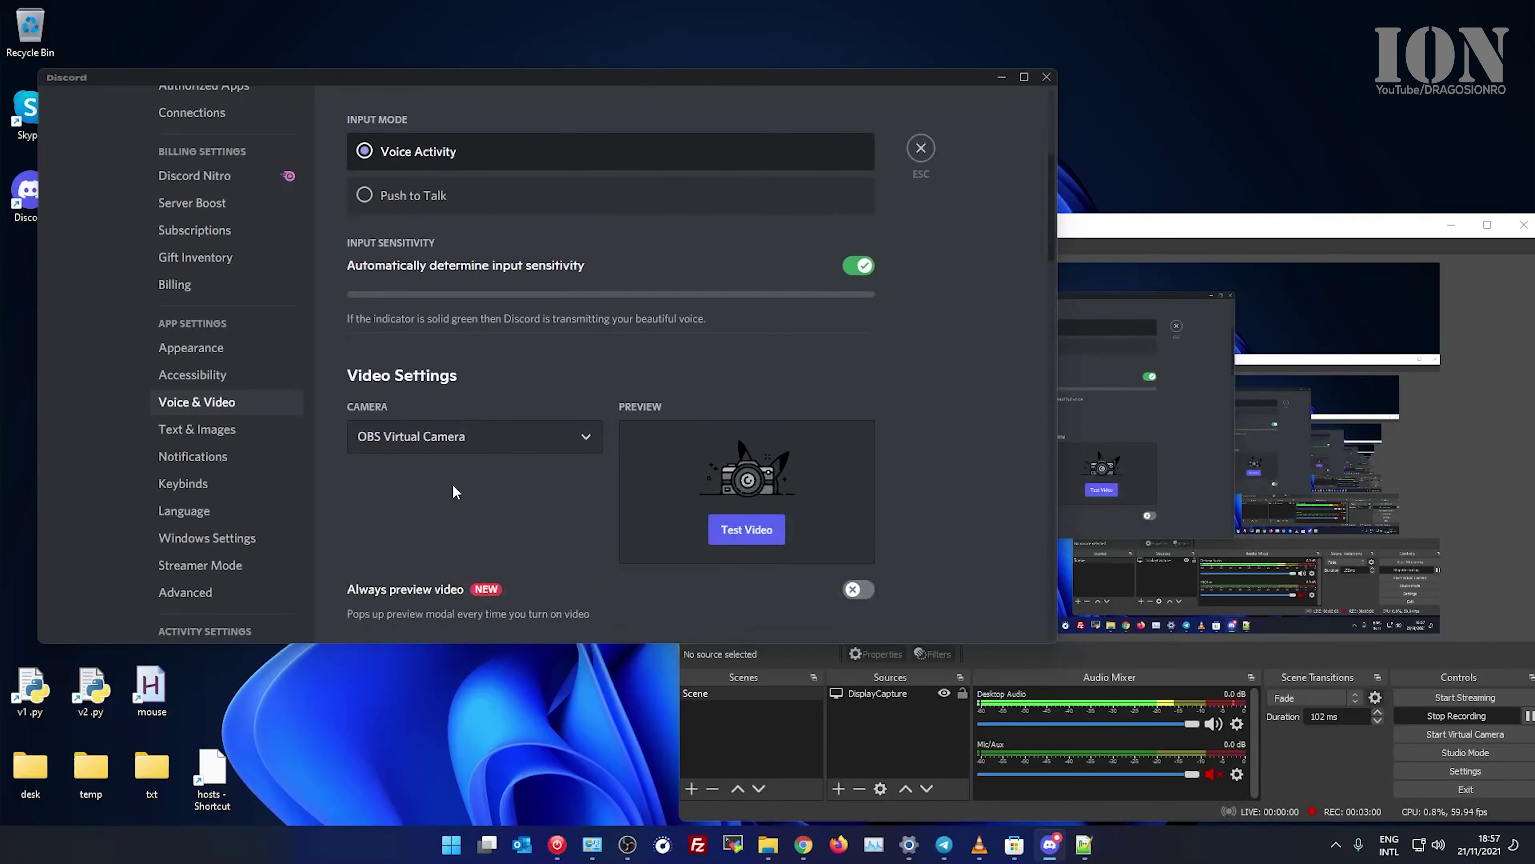
scroll(453, 484, "down", 9)
scroll(452, 511, "down", 5)
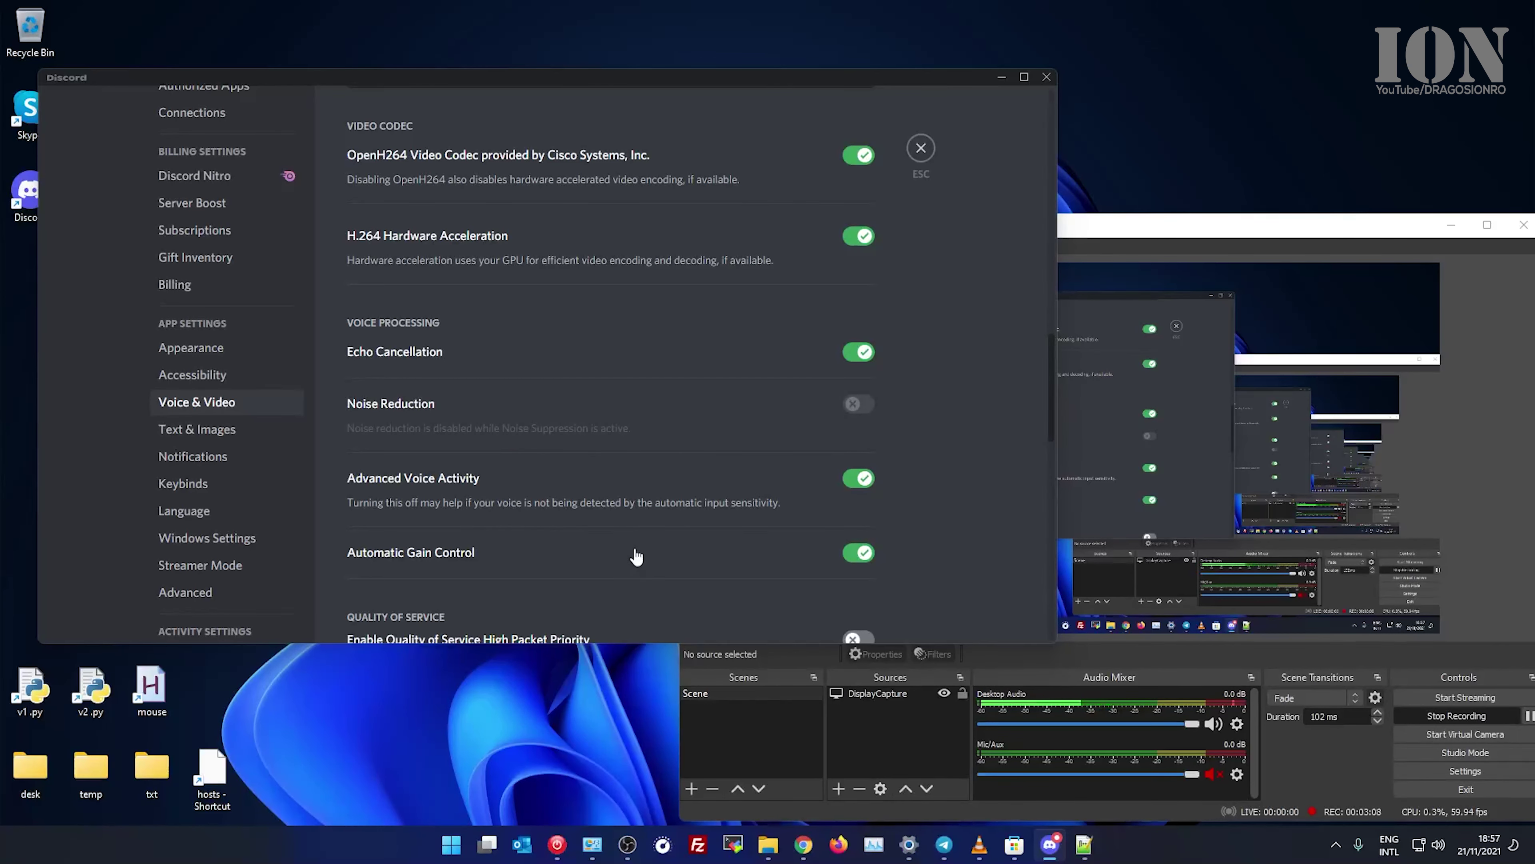
scroll(636, 555, "up", 3)
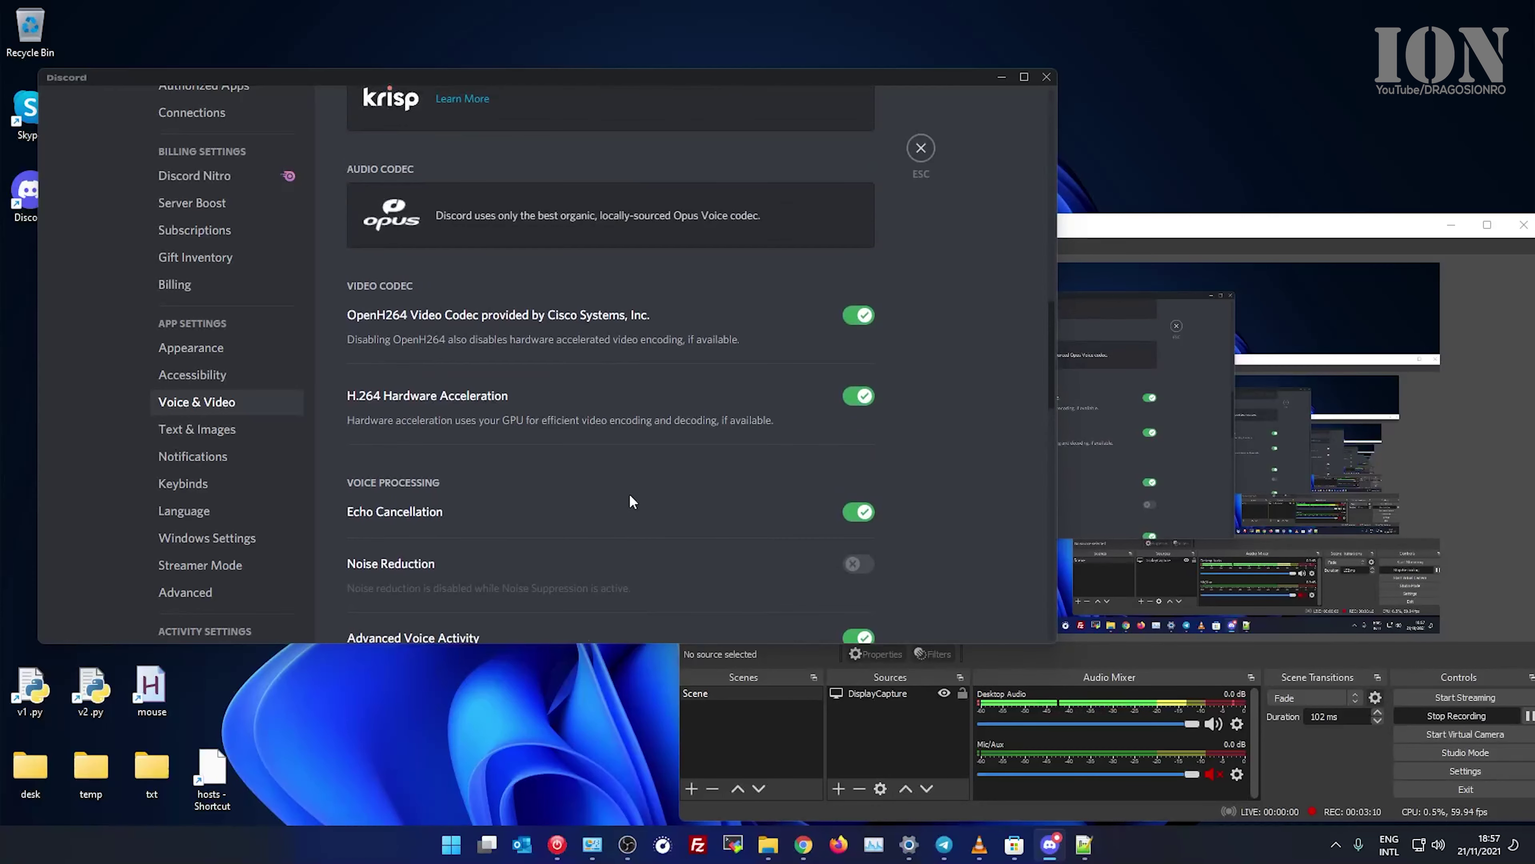
scroll(629, 494, "down", 3)
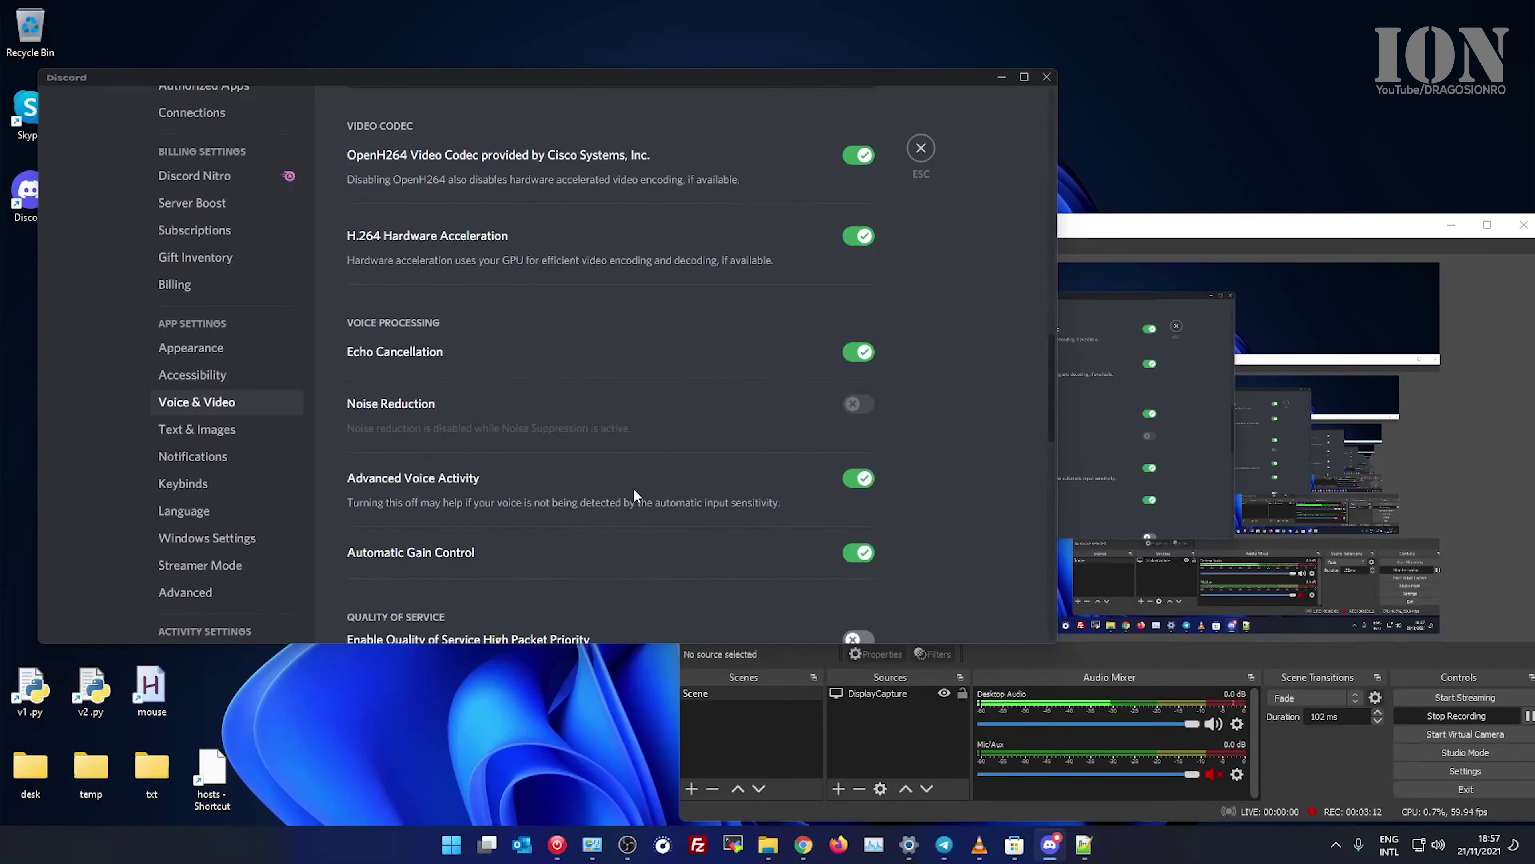
scroll(771, 462, "down", 5)
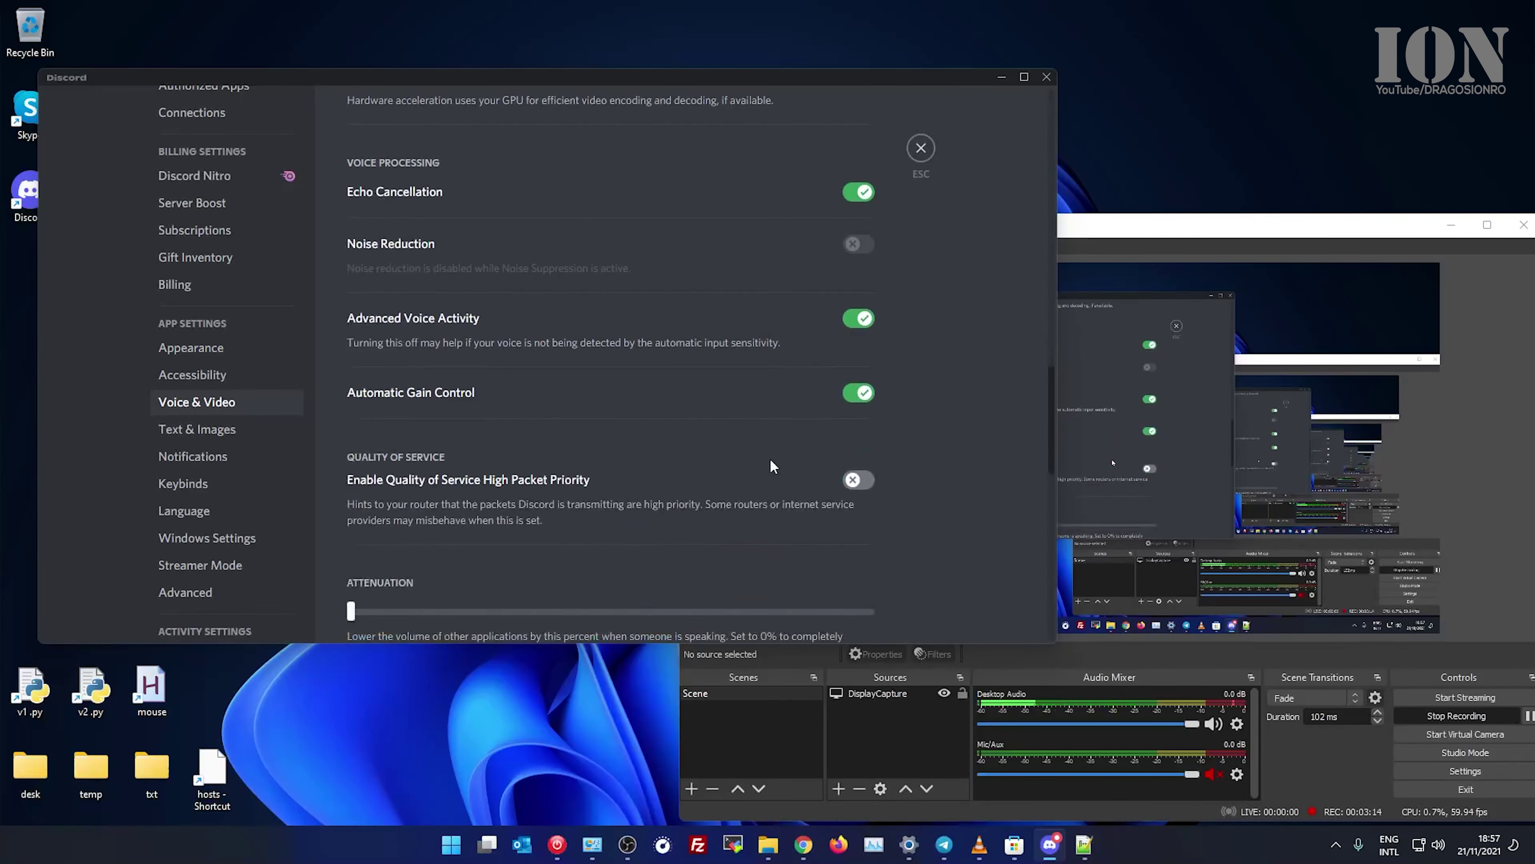
scroll(771, 466, "down", 2)
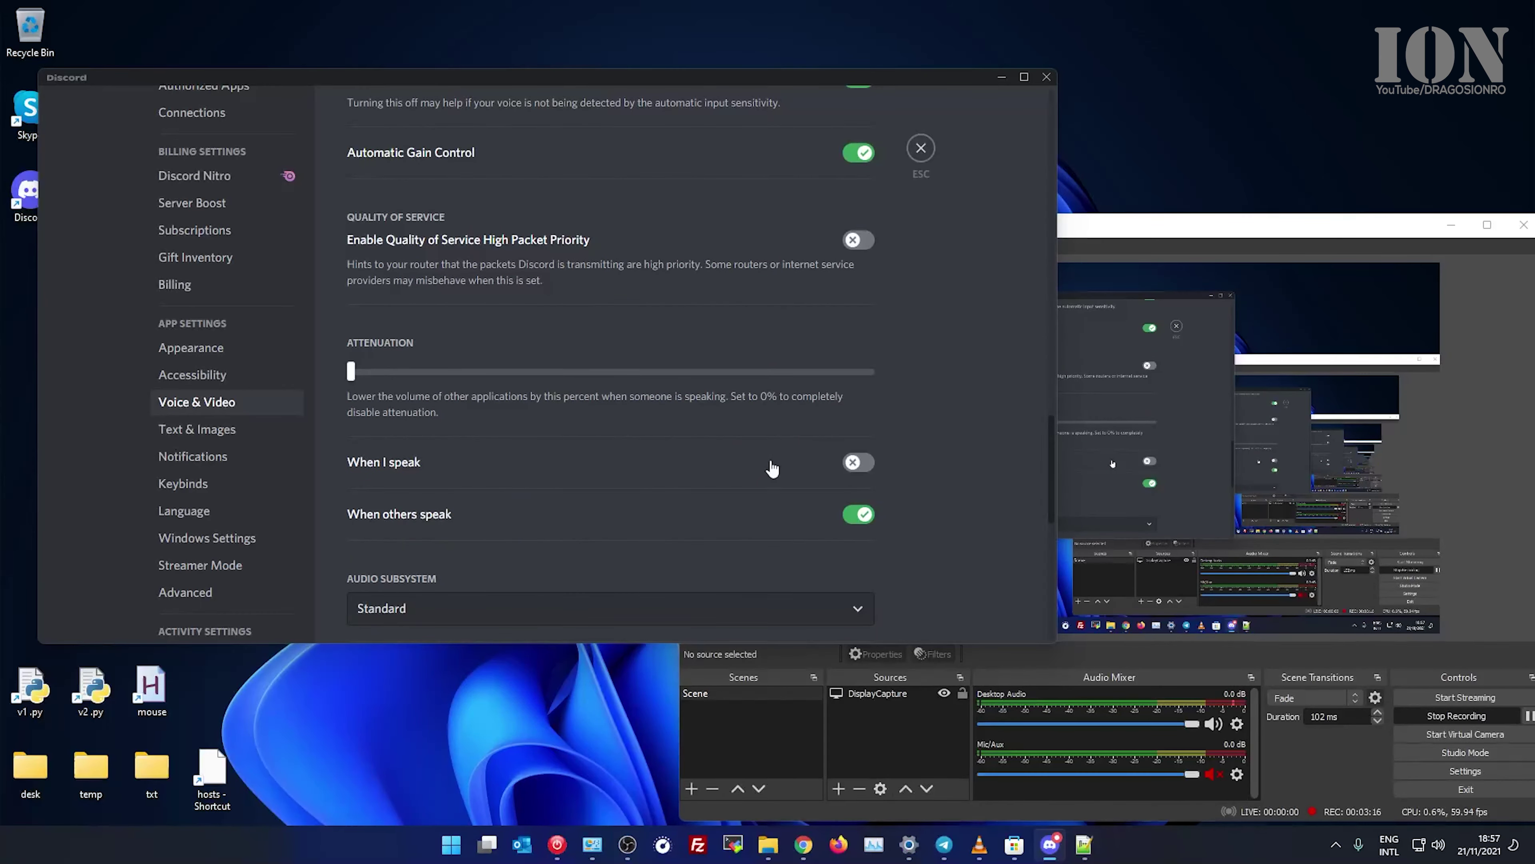
scroll(772, 468, "down", 4)
scroll(771, 463, "up", 15)
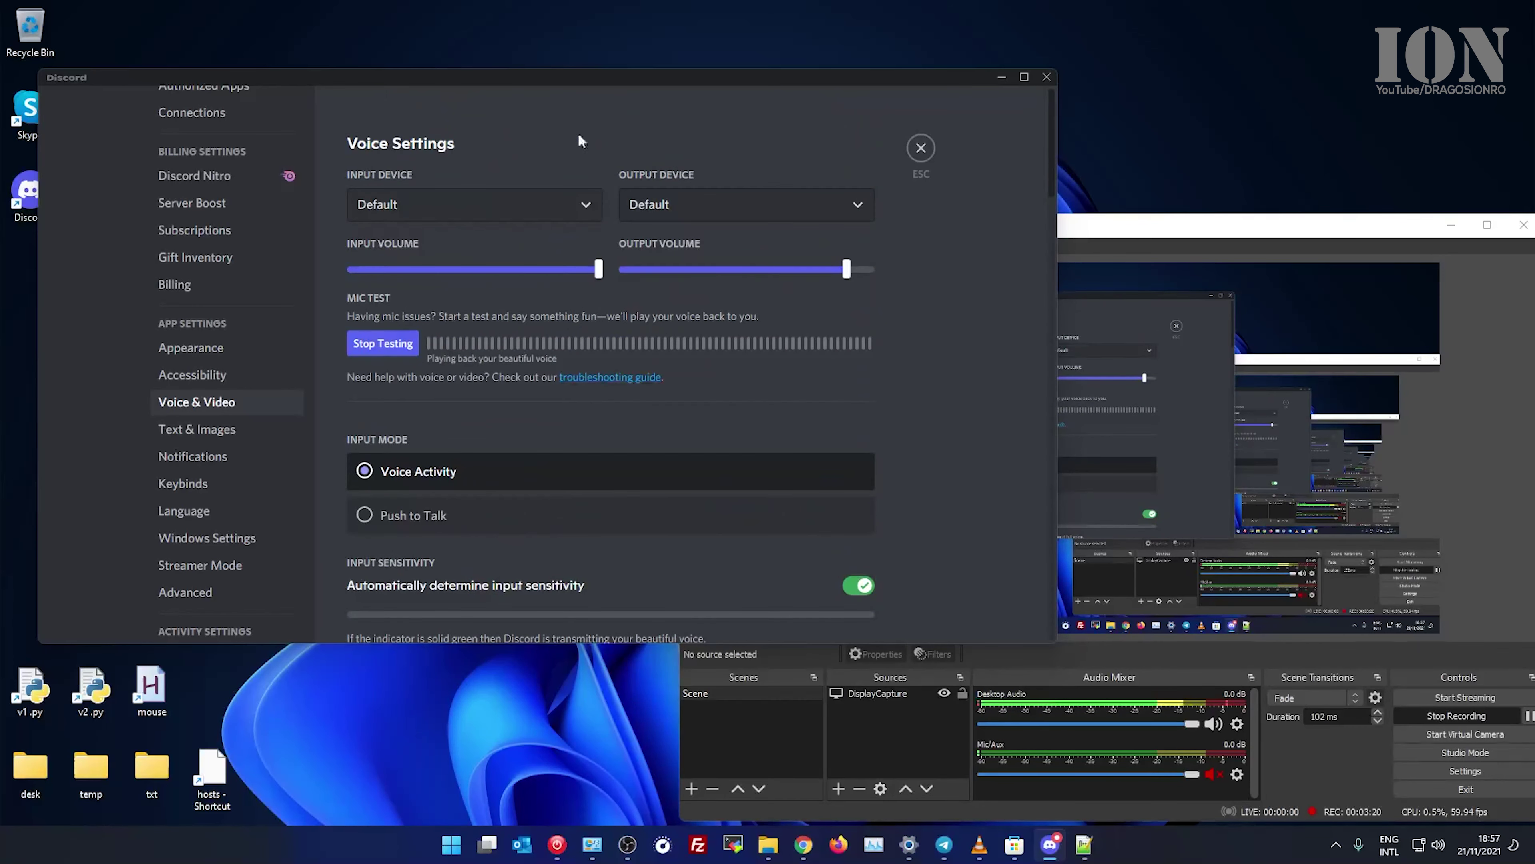
Step: Stop the microphone test and close the user settings
left_click_drag(524, 80, 527, 118)
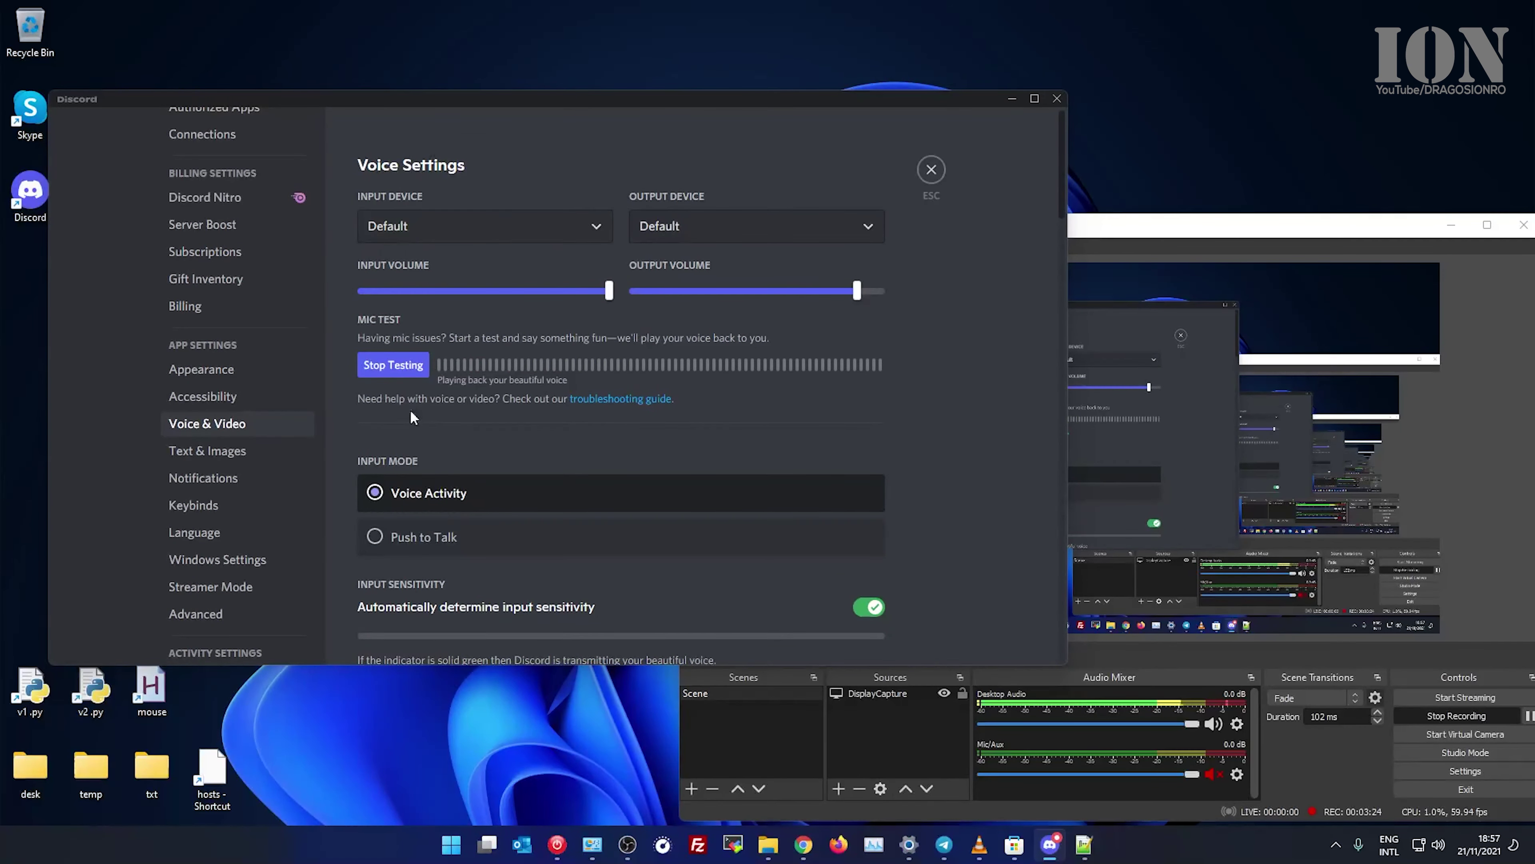
left_click(393, 365)
scroll(268, 503, "up", 3)
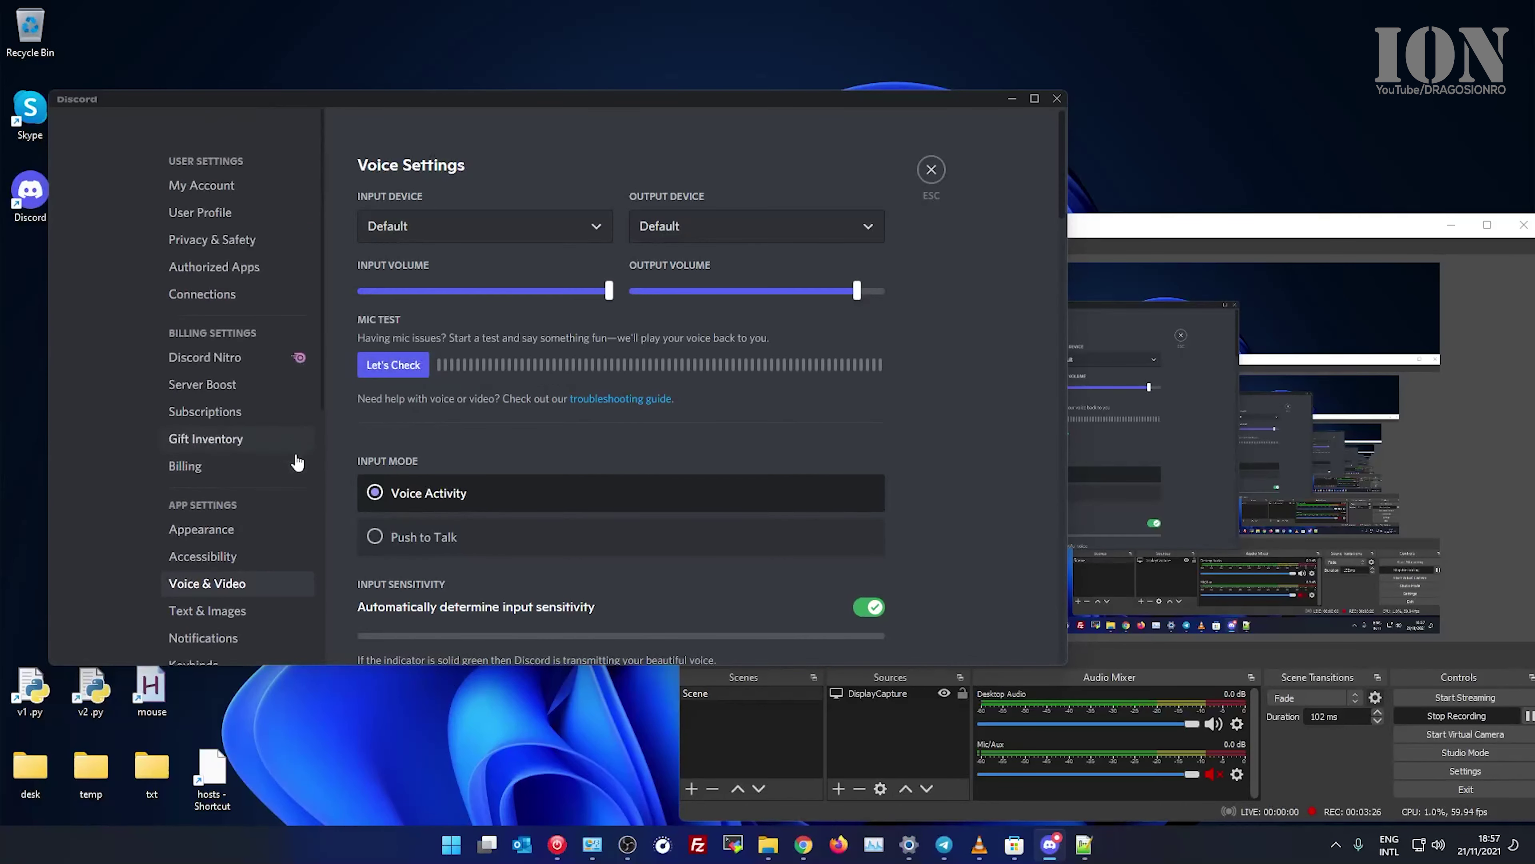
left_click(936, 169)
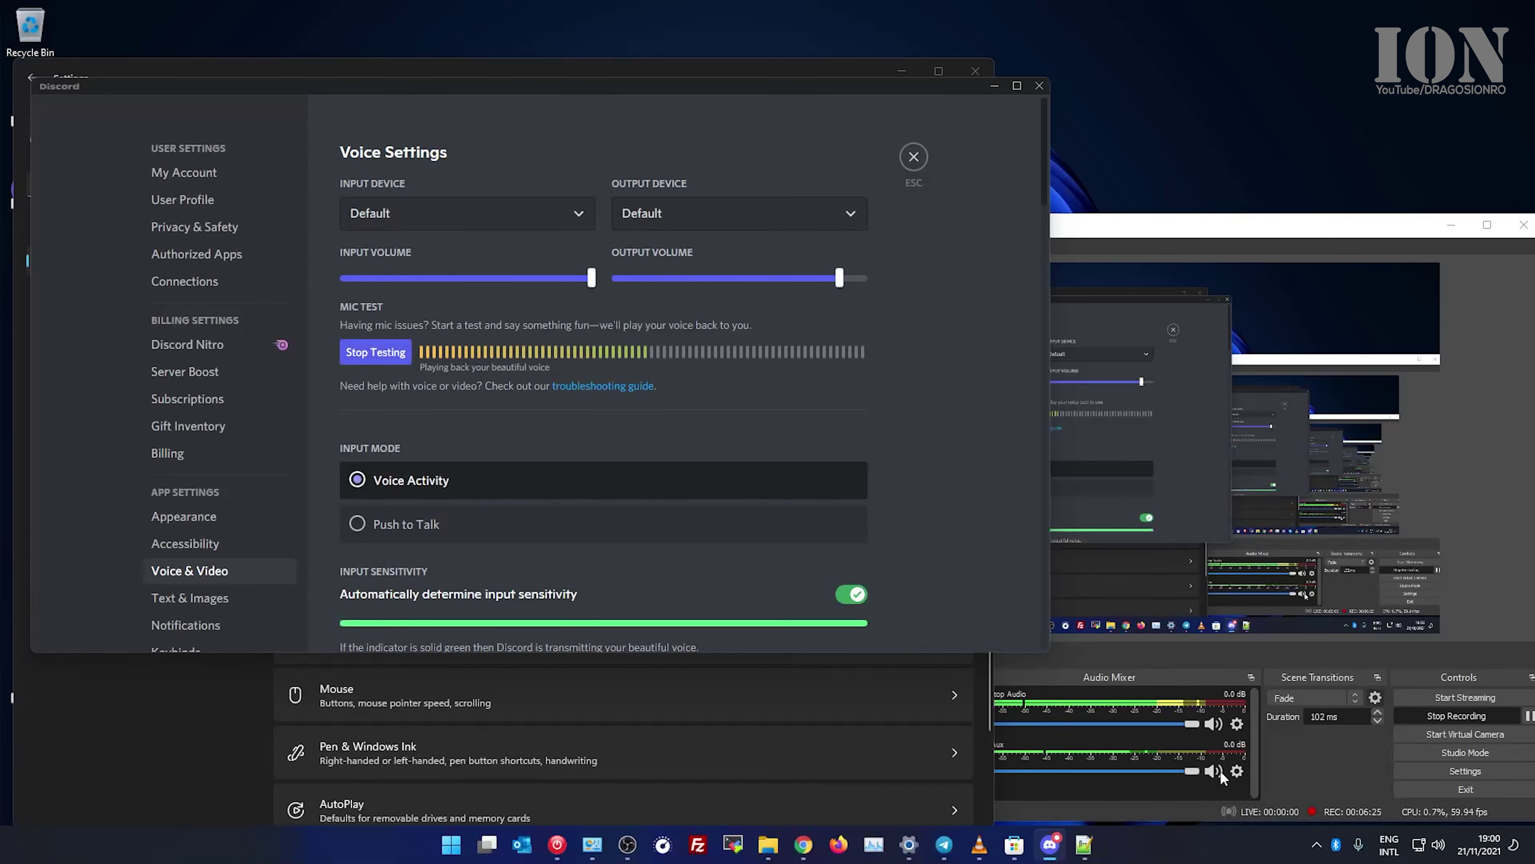
Step: Switch to OBS, confirm Default as the device in the Mic/Aux properties, and mute the Mic/Aux source
left_click(1236, 771)
left_click(1260, 755)
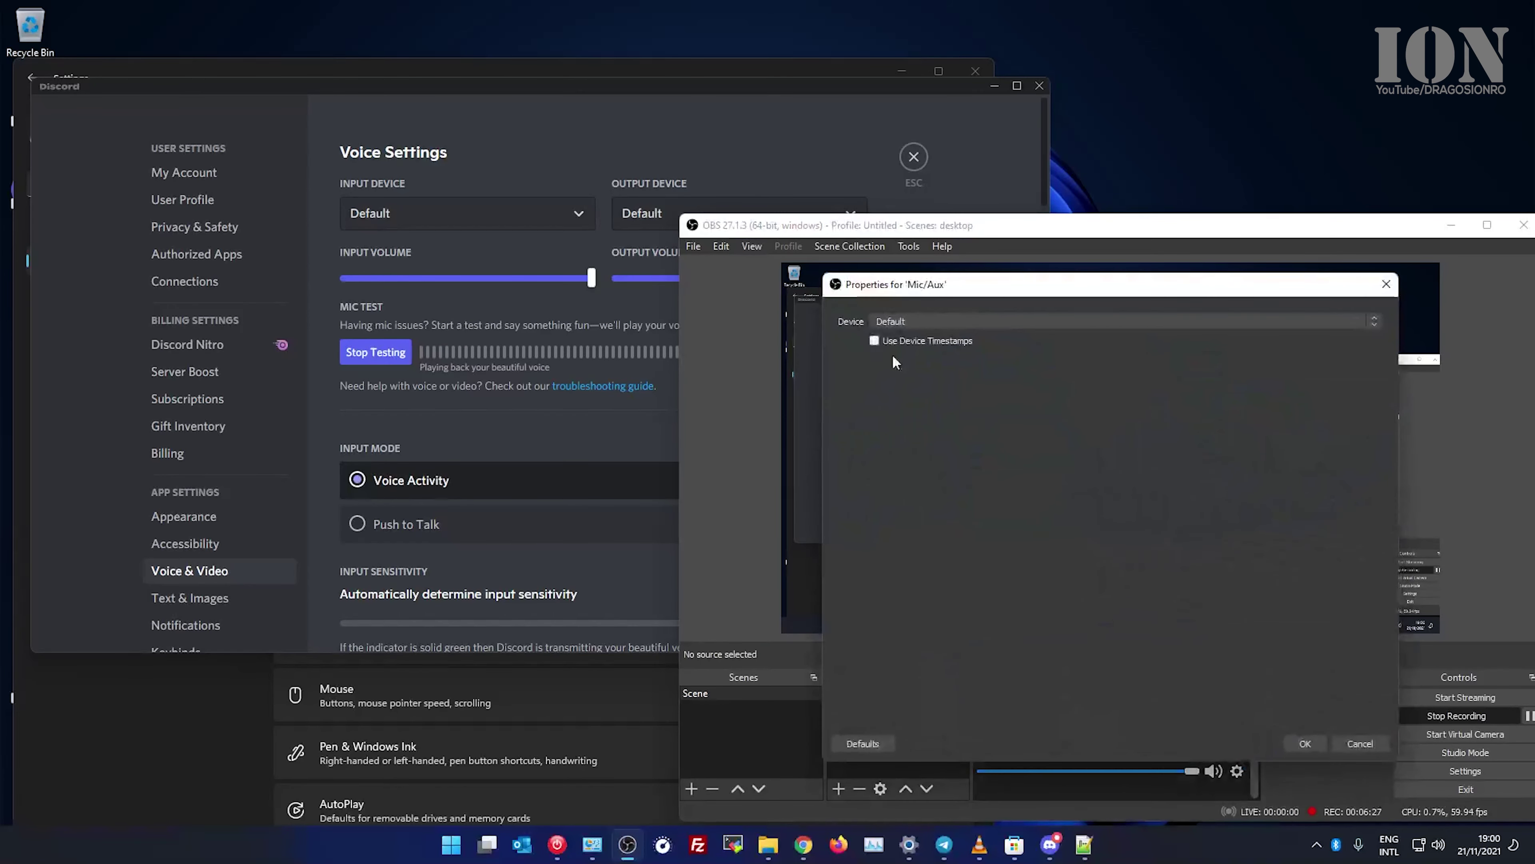
left_click(893, 320)
left_click(894, 317)
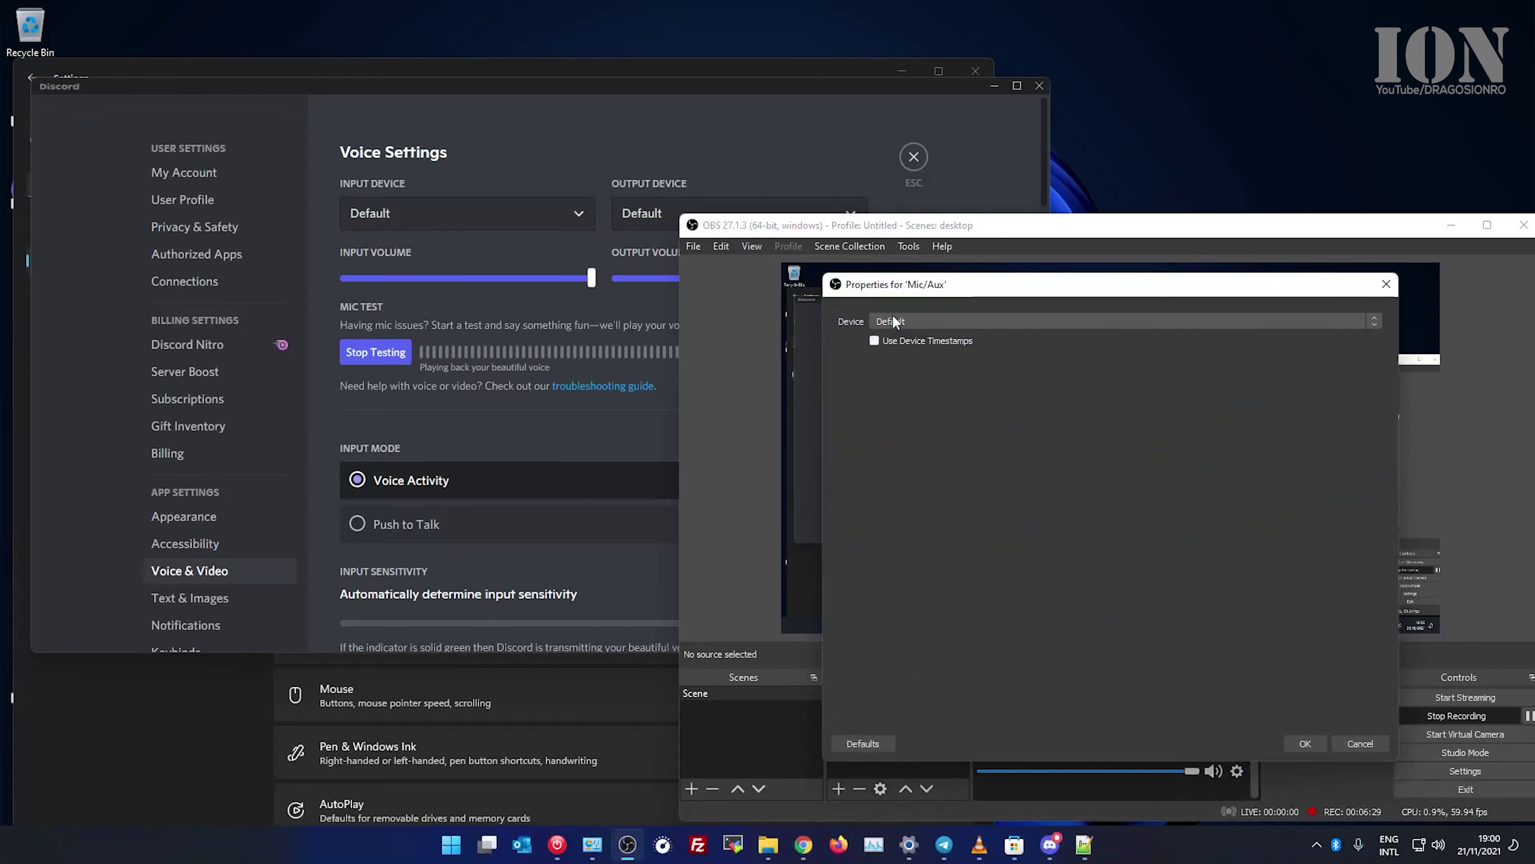
left_click(1305, 743)
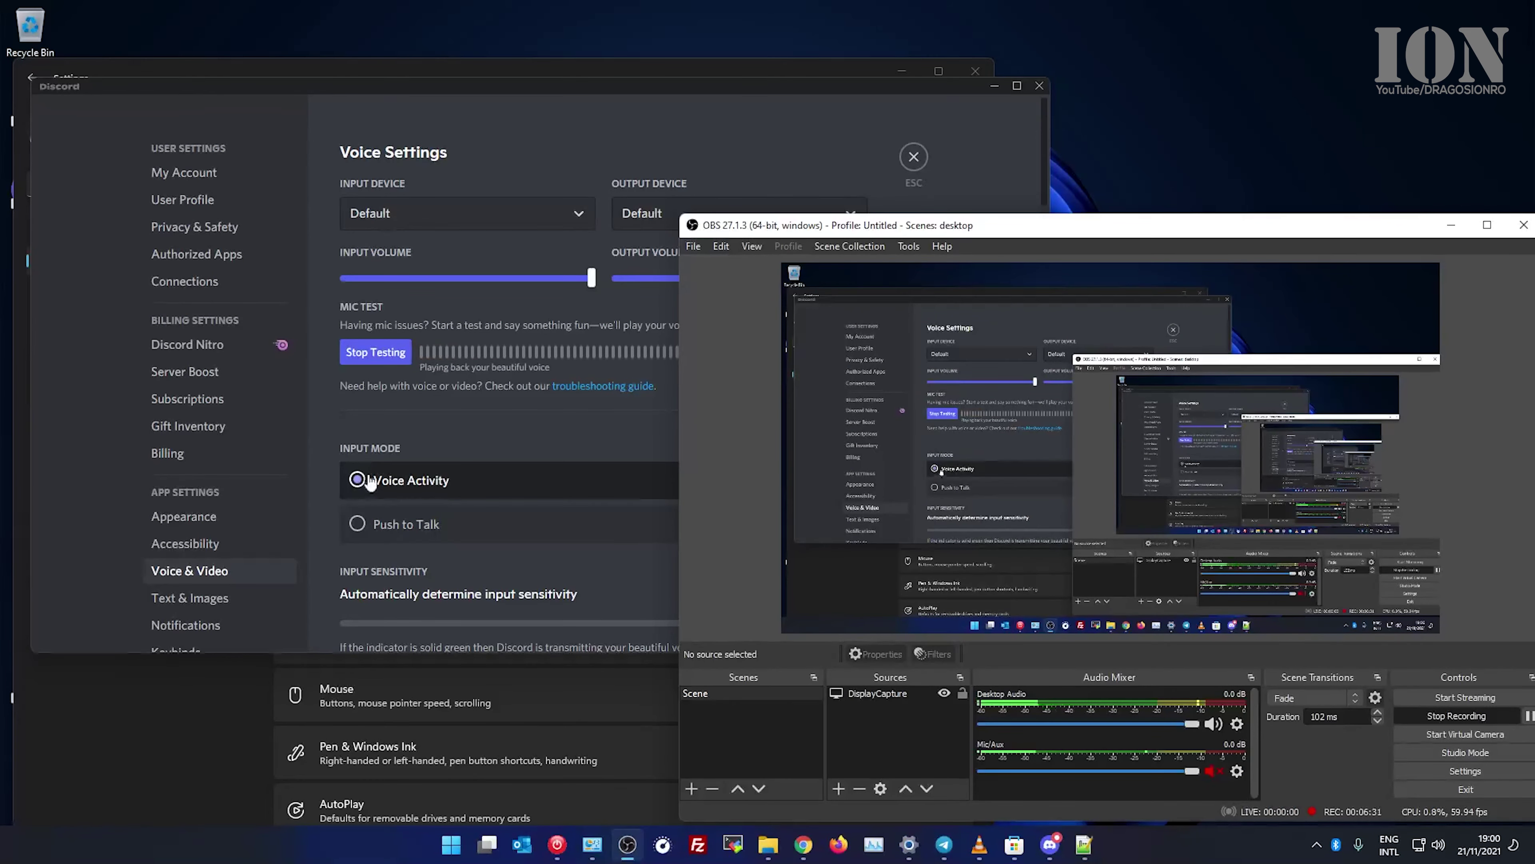
Step: Switch back to Discord and review the input and output device choices and the input mode and sensitivity settings
left_click_drag(459, 83, 525, 120)
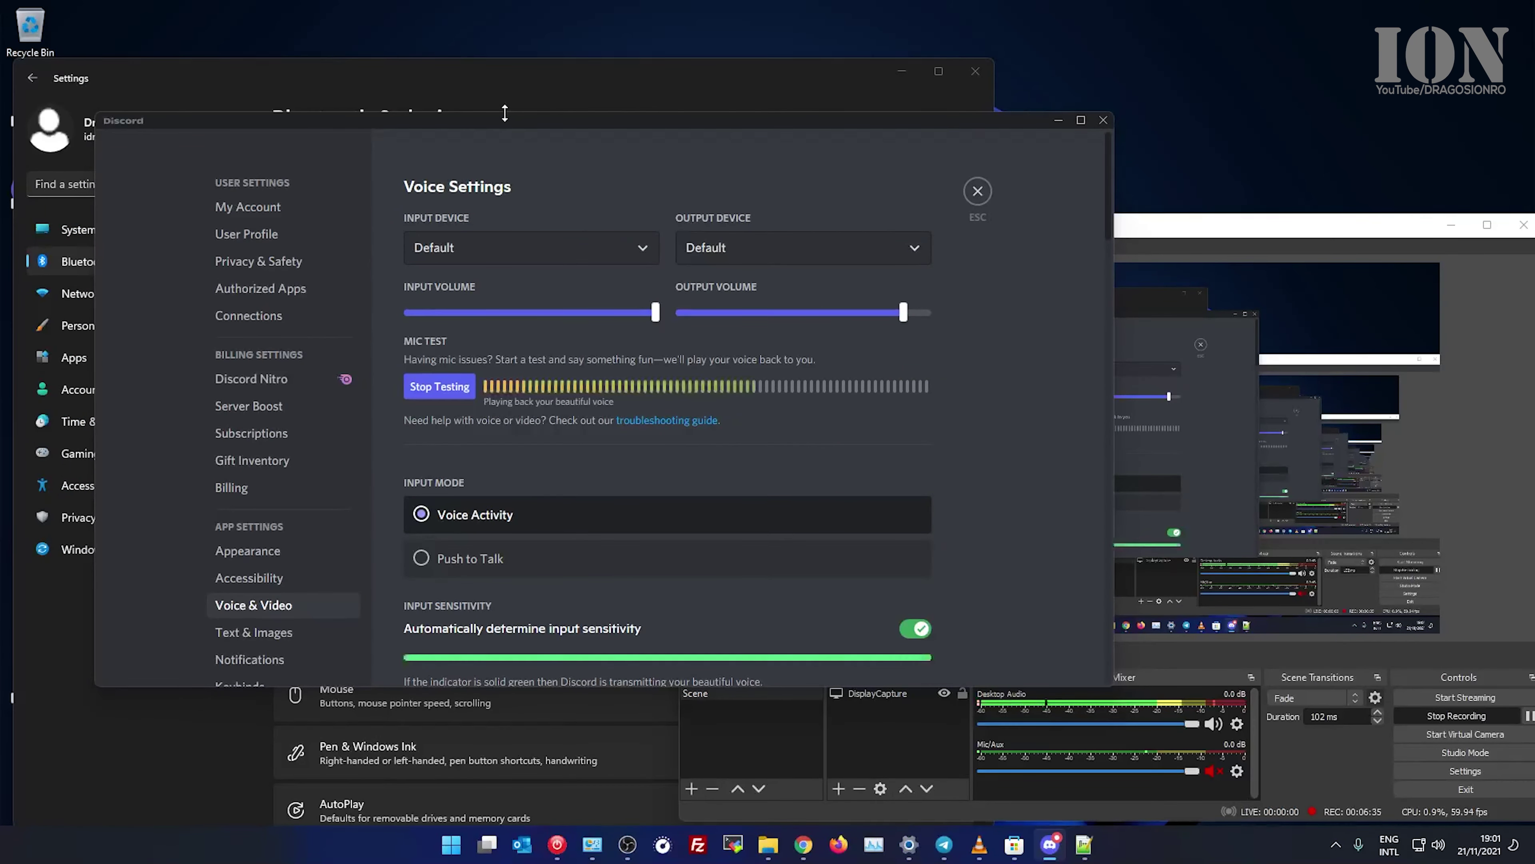
left_click(629, 242)
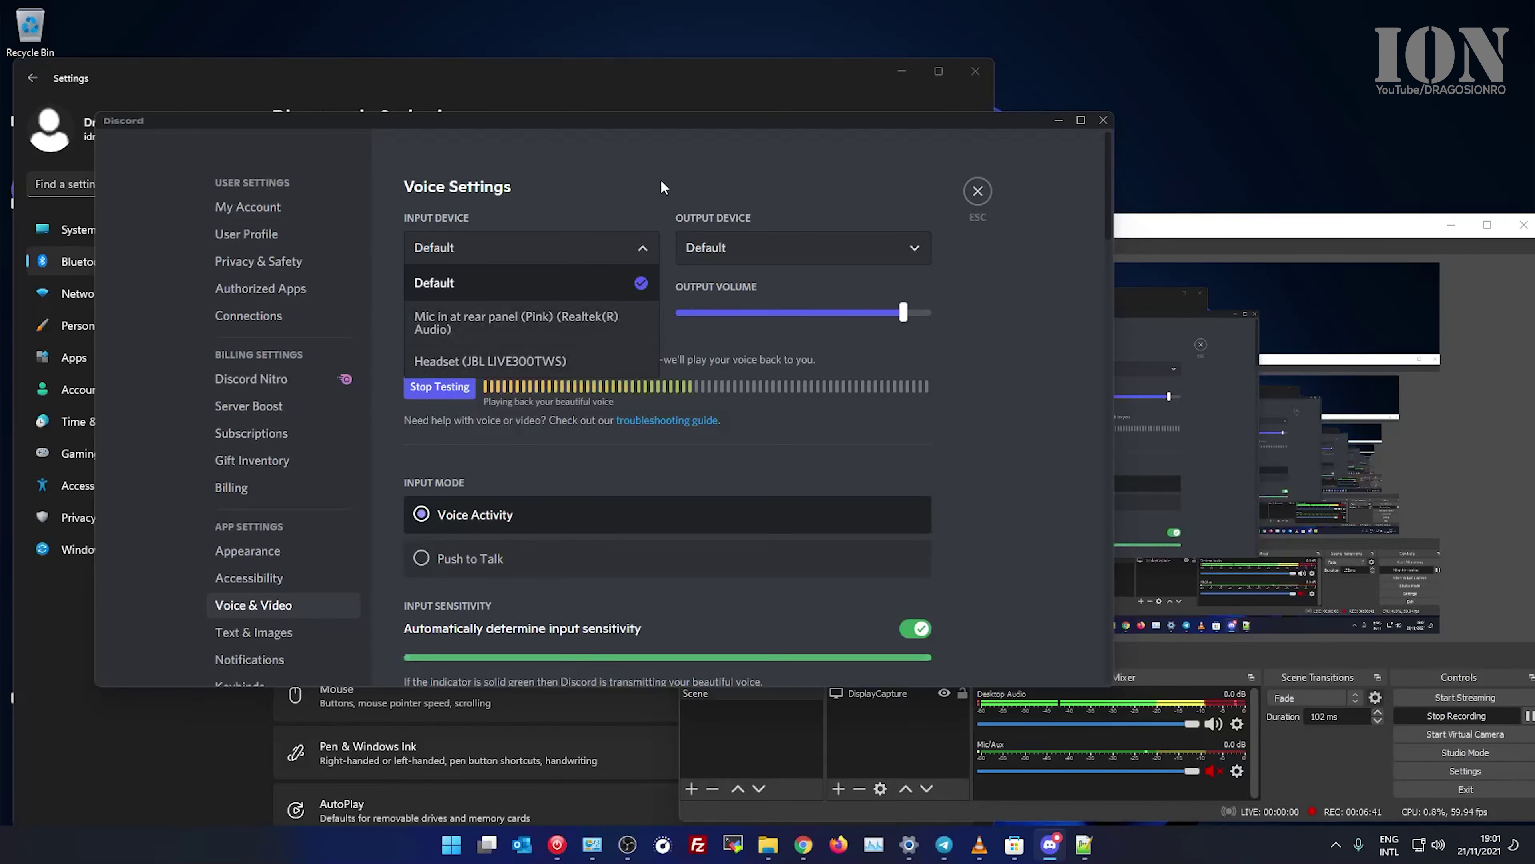
left_click(706, 245)
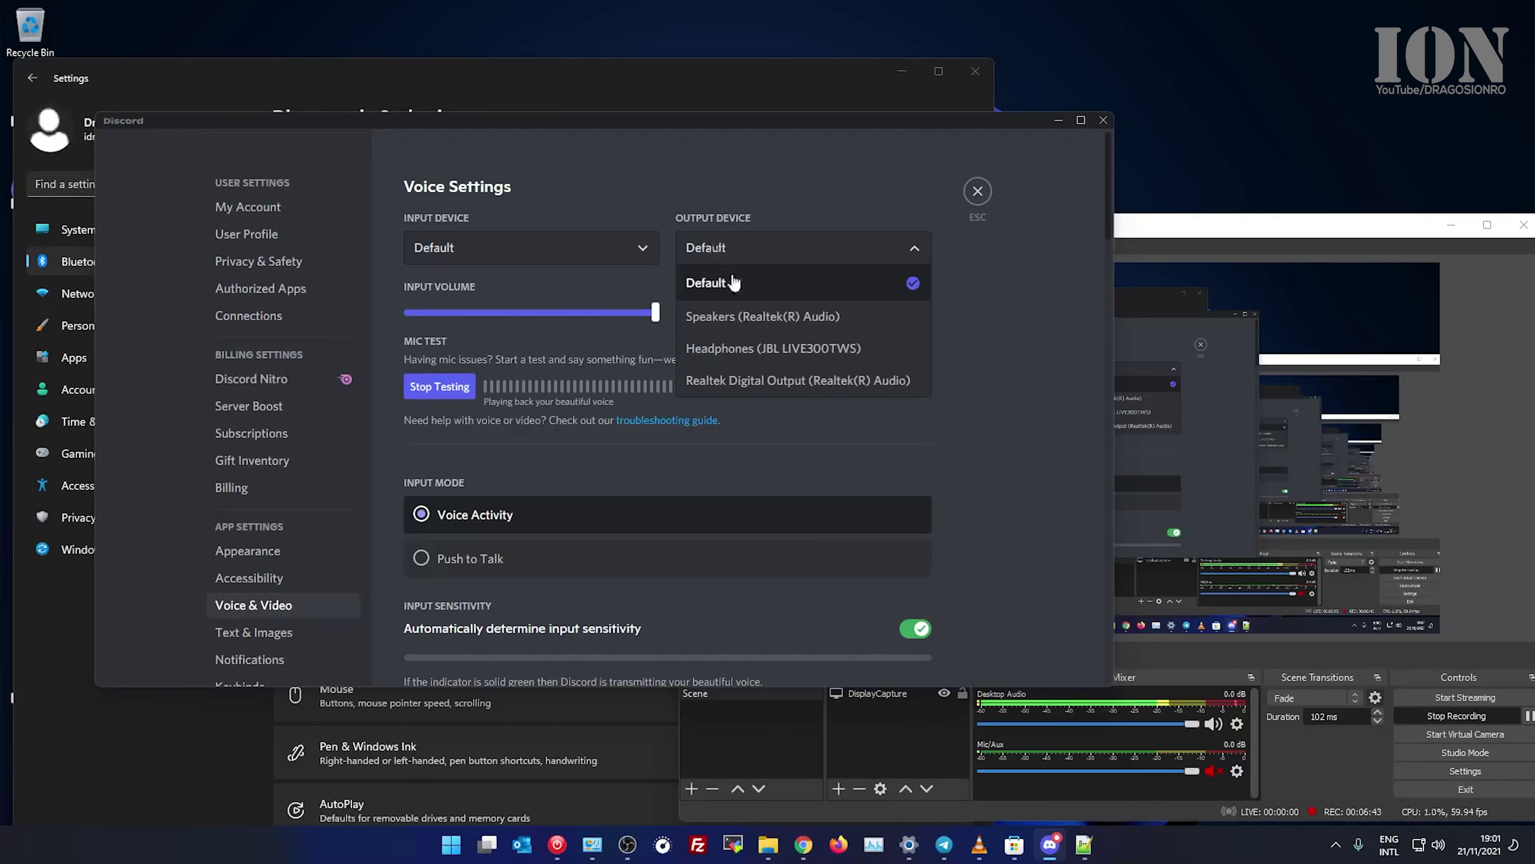
left_click(700, 183)
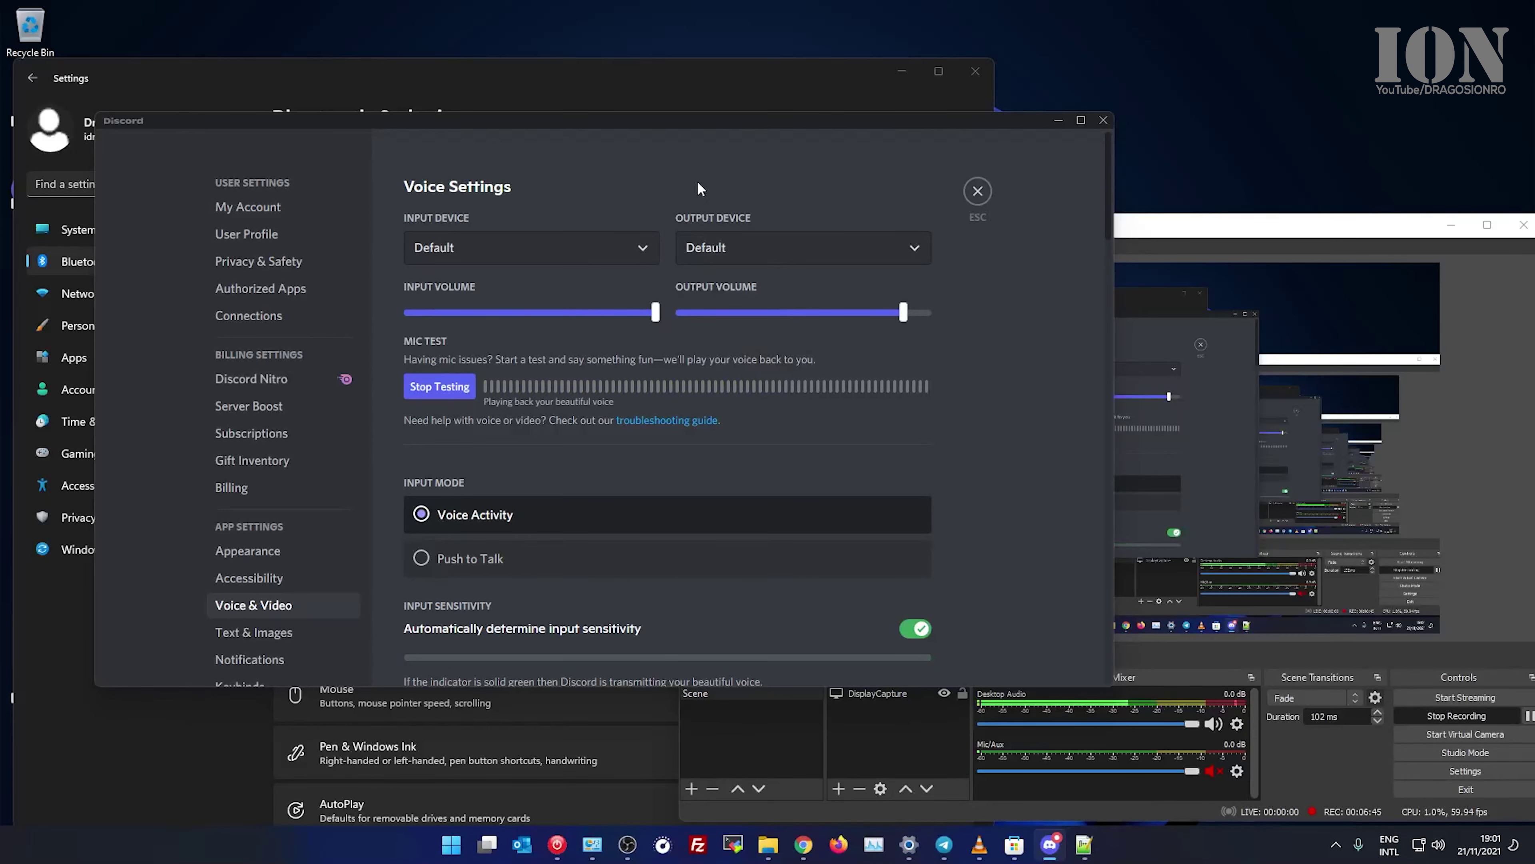
scroll(434, 424, "down", 3)
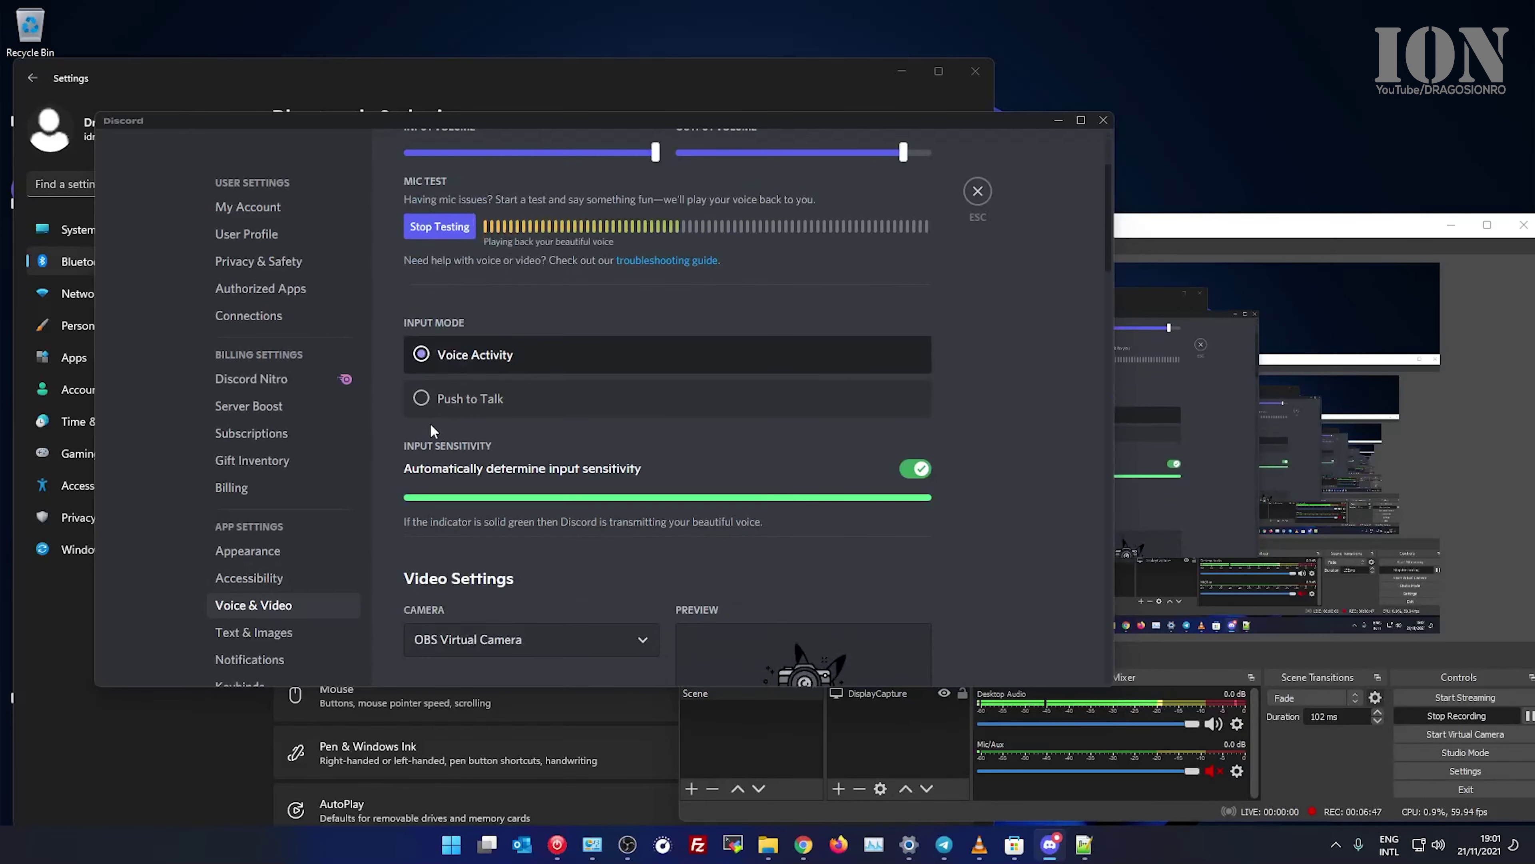
scroll(431, 426, "down", 5)
scroll(431, 429, "up", 8)
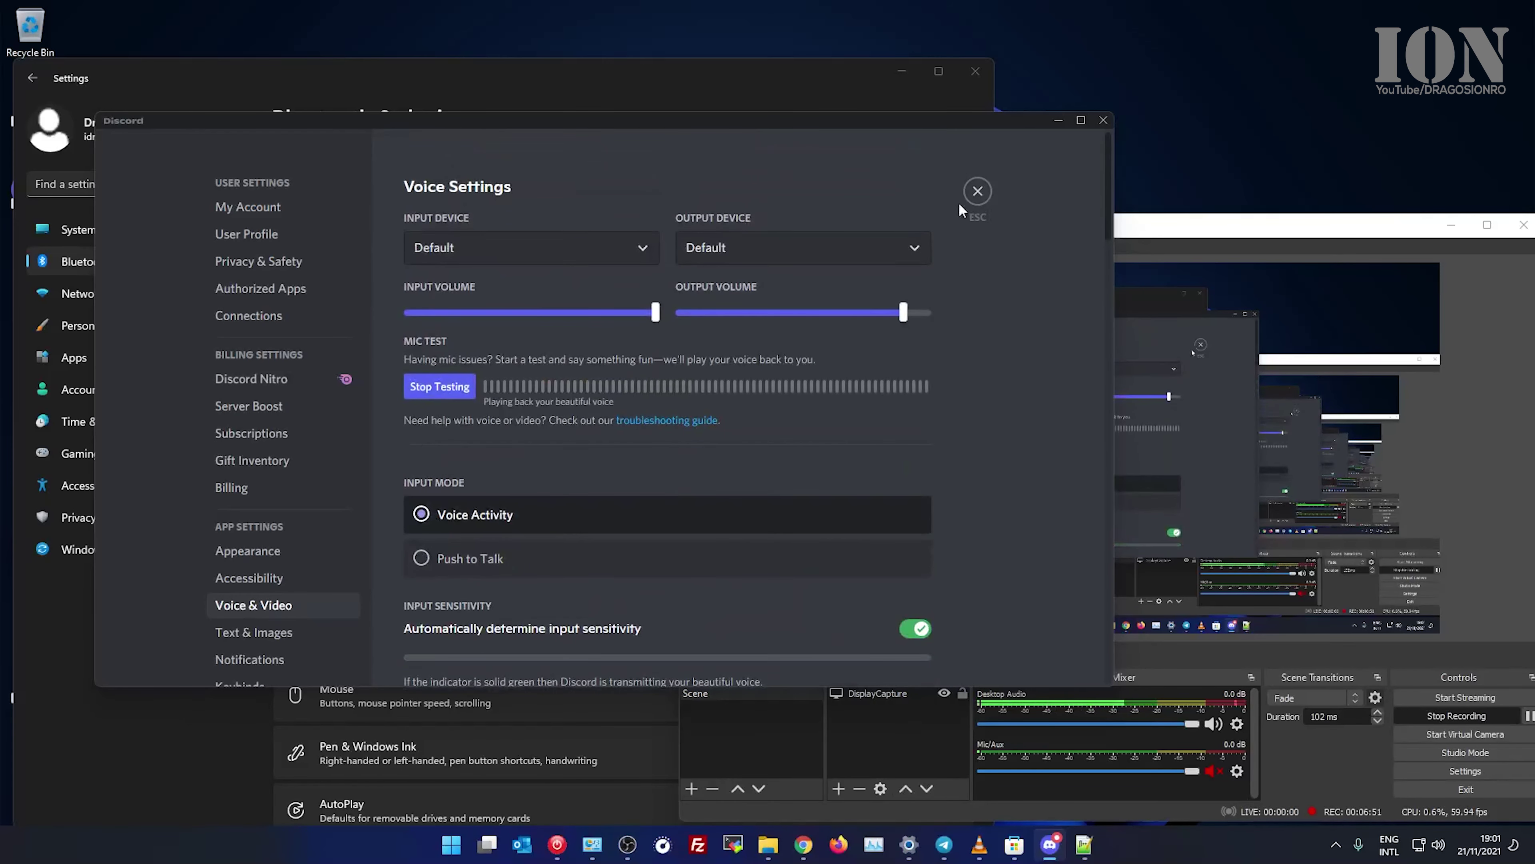
Step: Lower the output volume slightly, and stop the microphone test before leaving the voice settings
mouse_move(900, 311)
left_click_drag(900, 311, 875, 311)
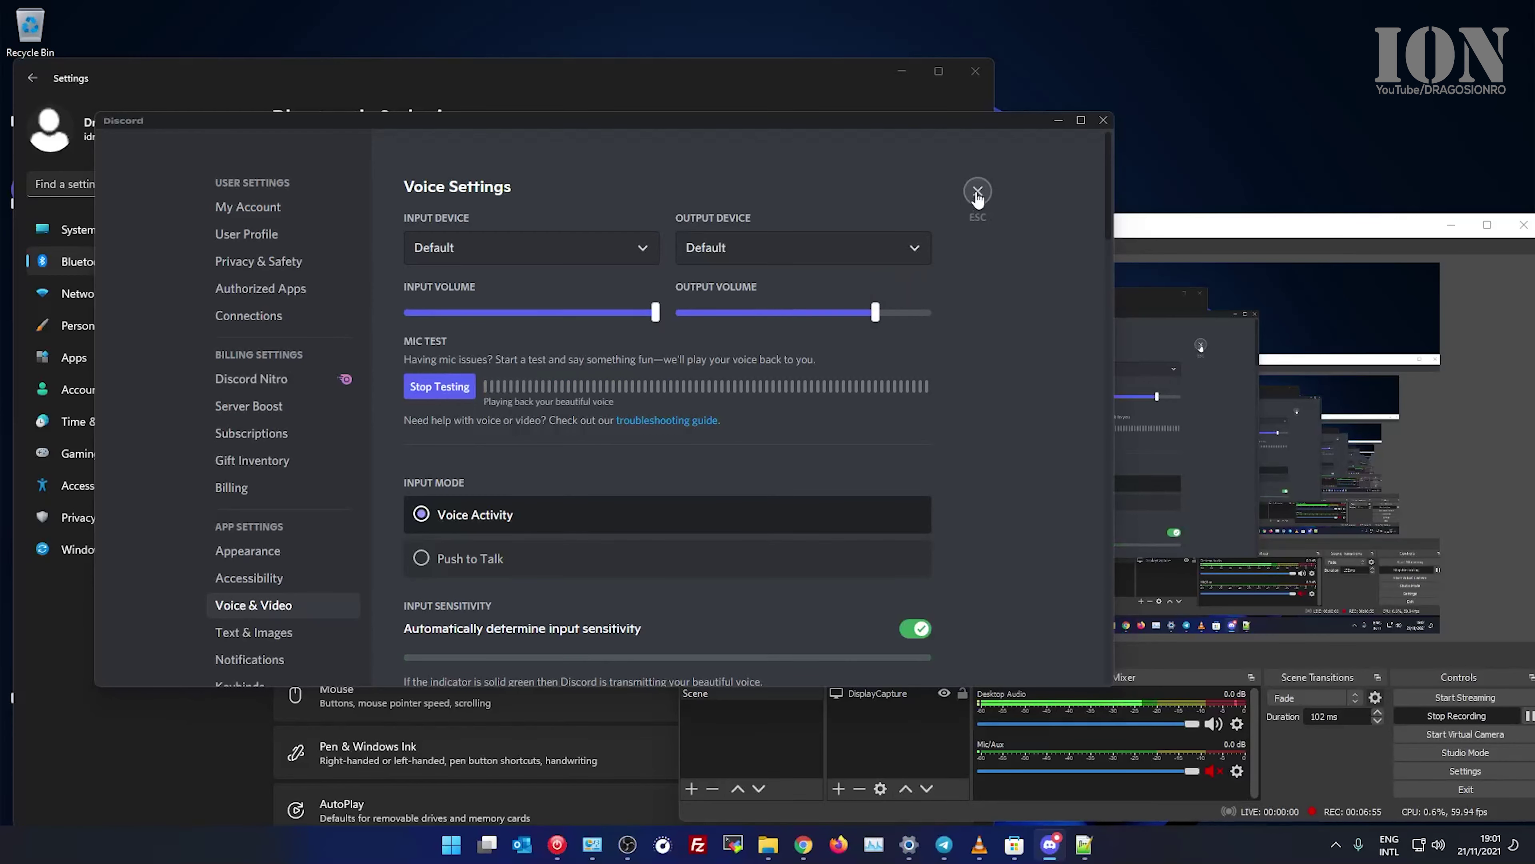
left_click(430, 386)
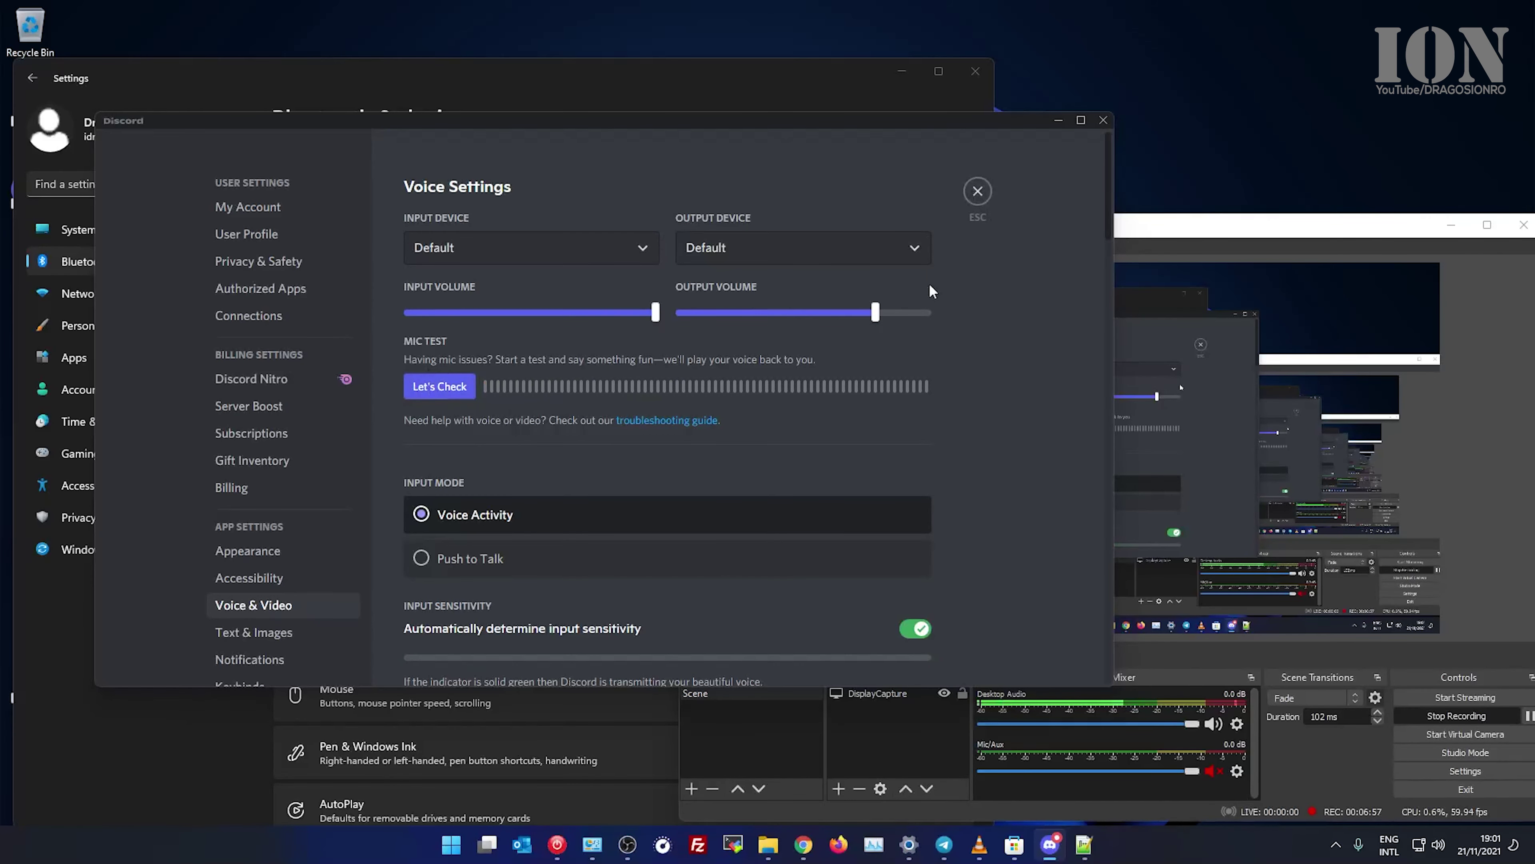
left_click(978, 191)
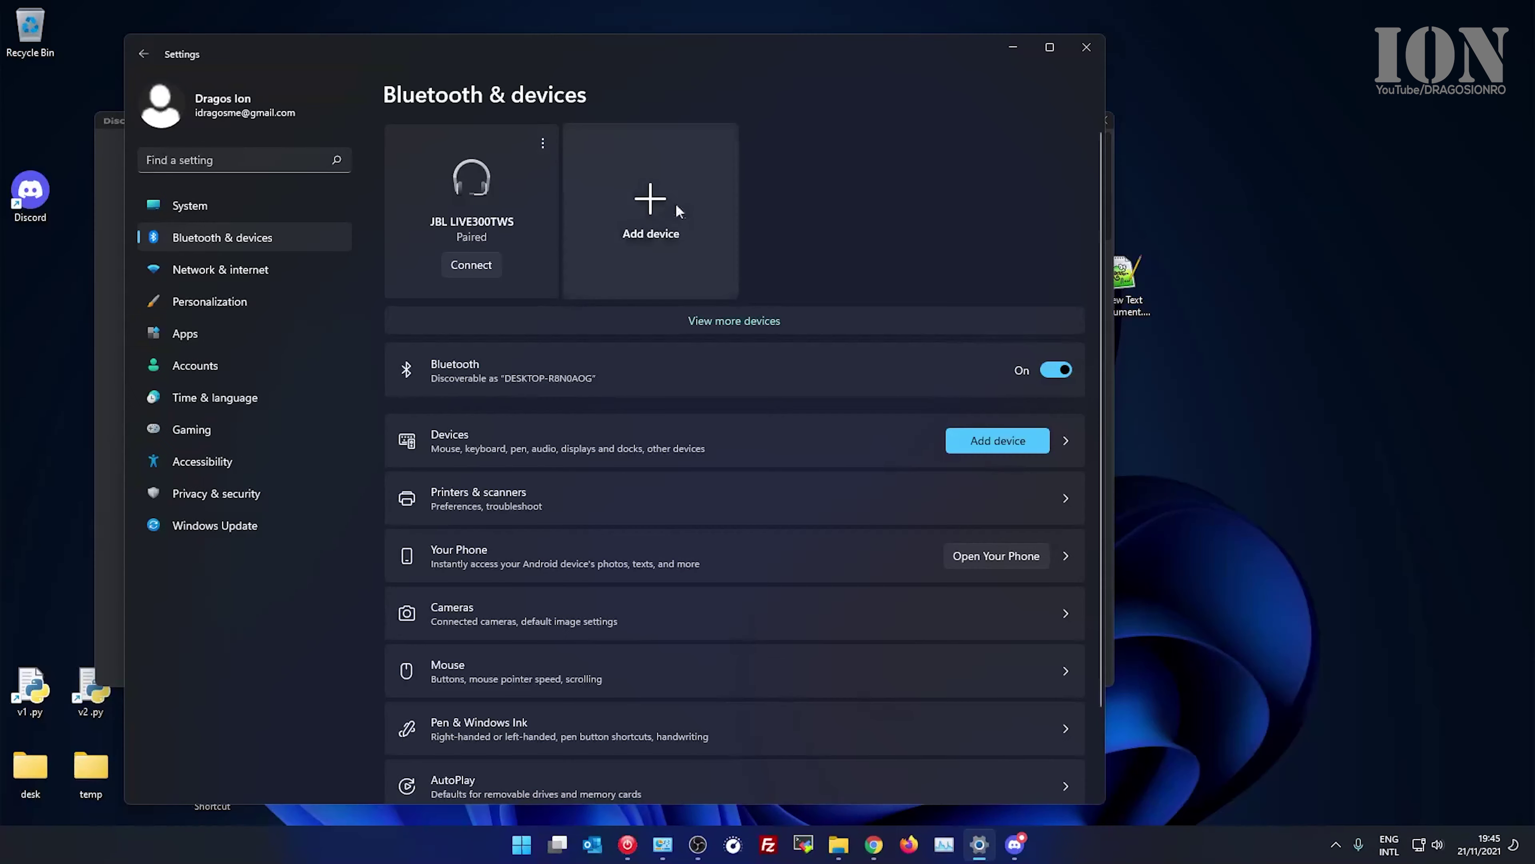
Step: Pair the WH-CH510 headset as a new Bluetooth device in Windows Settings
left_click(675, 202)
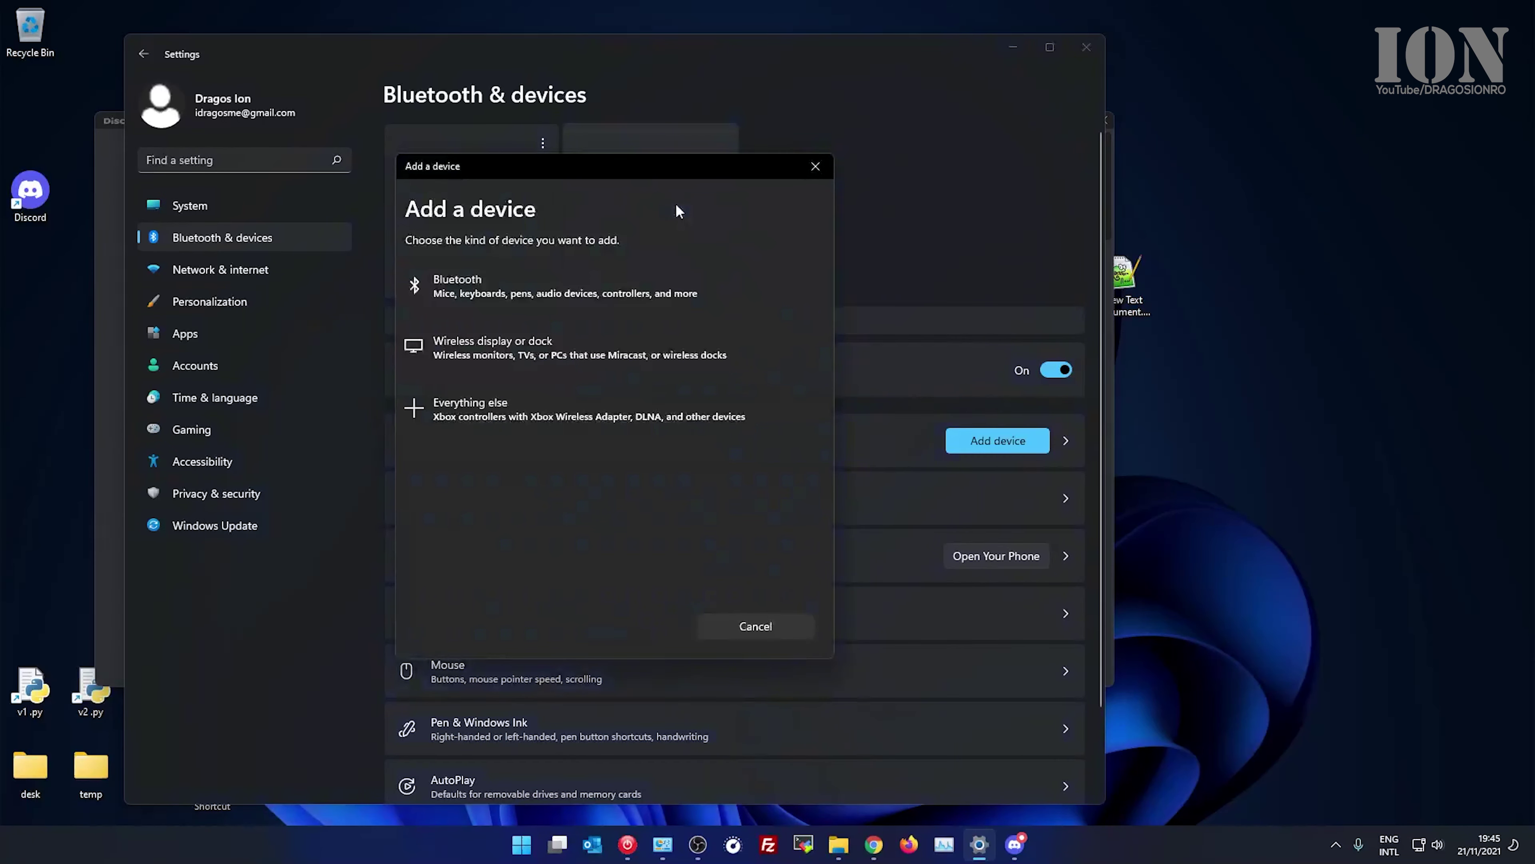
left_click(522, 285)
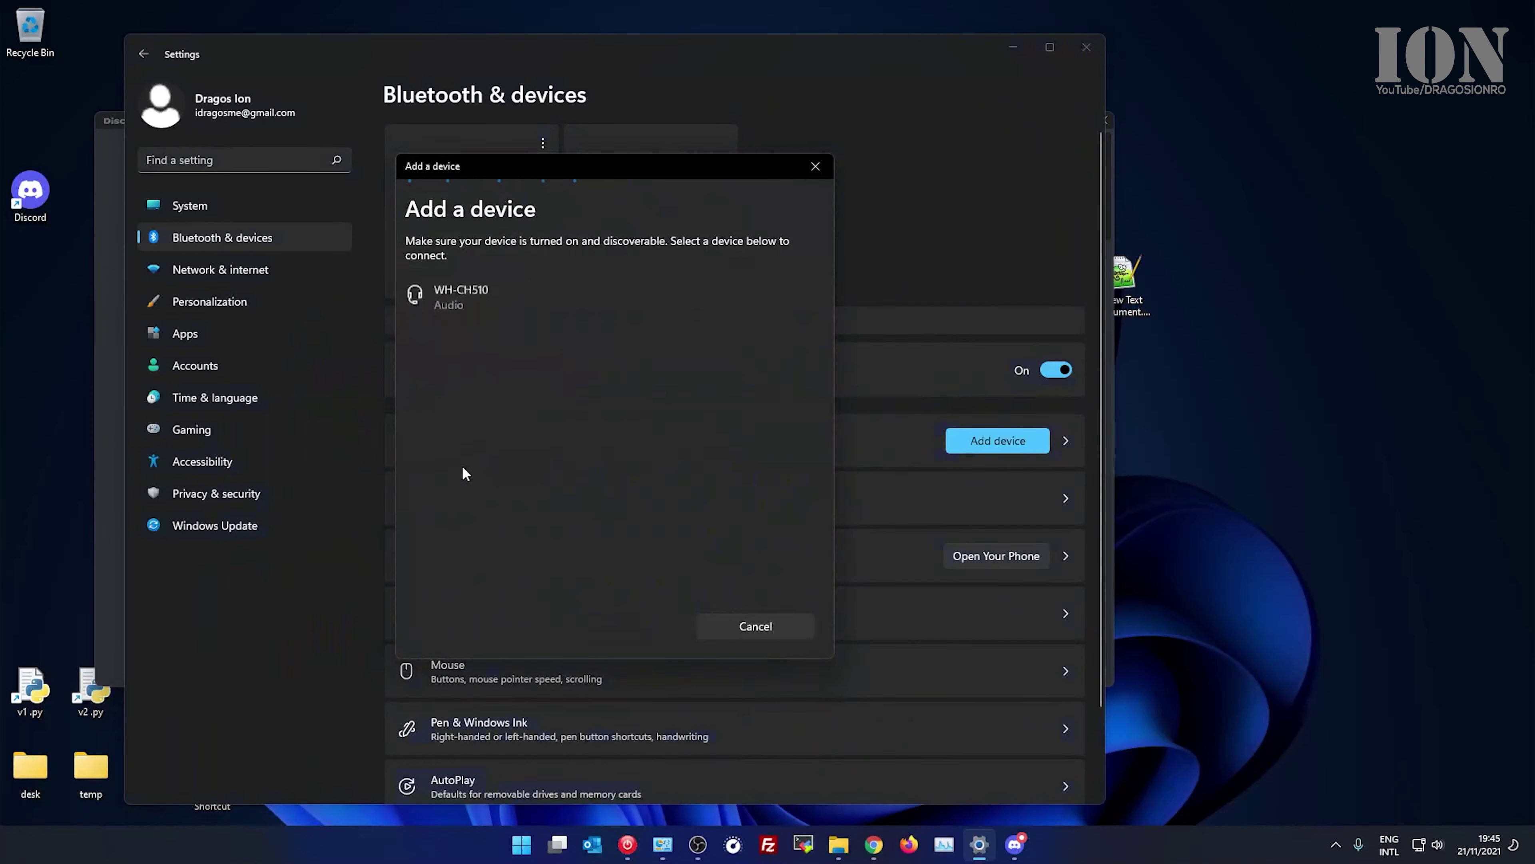
left_click(493, 295)
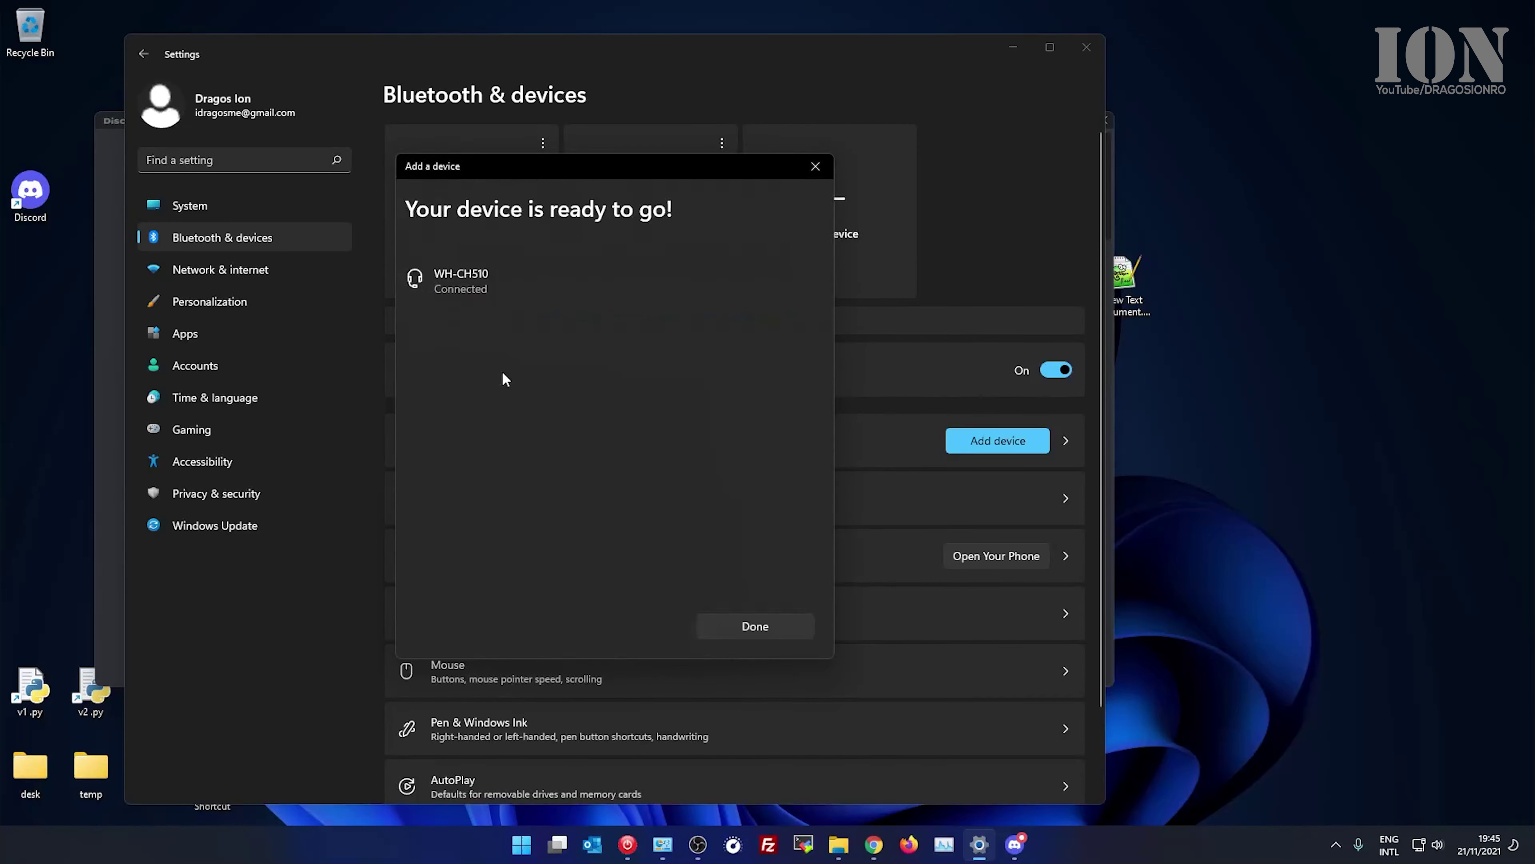
left_click(757, 626)
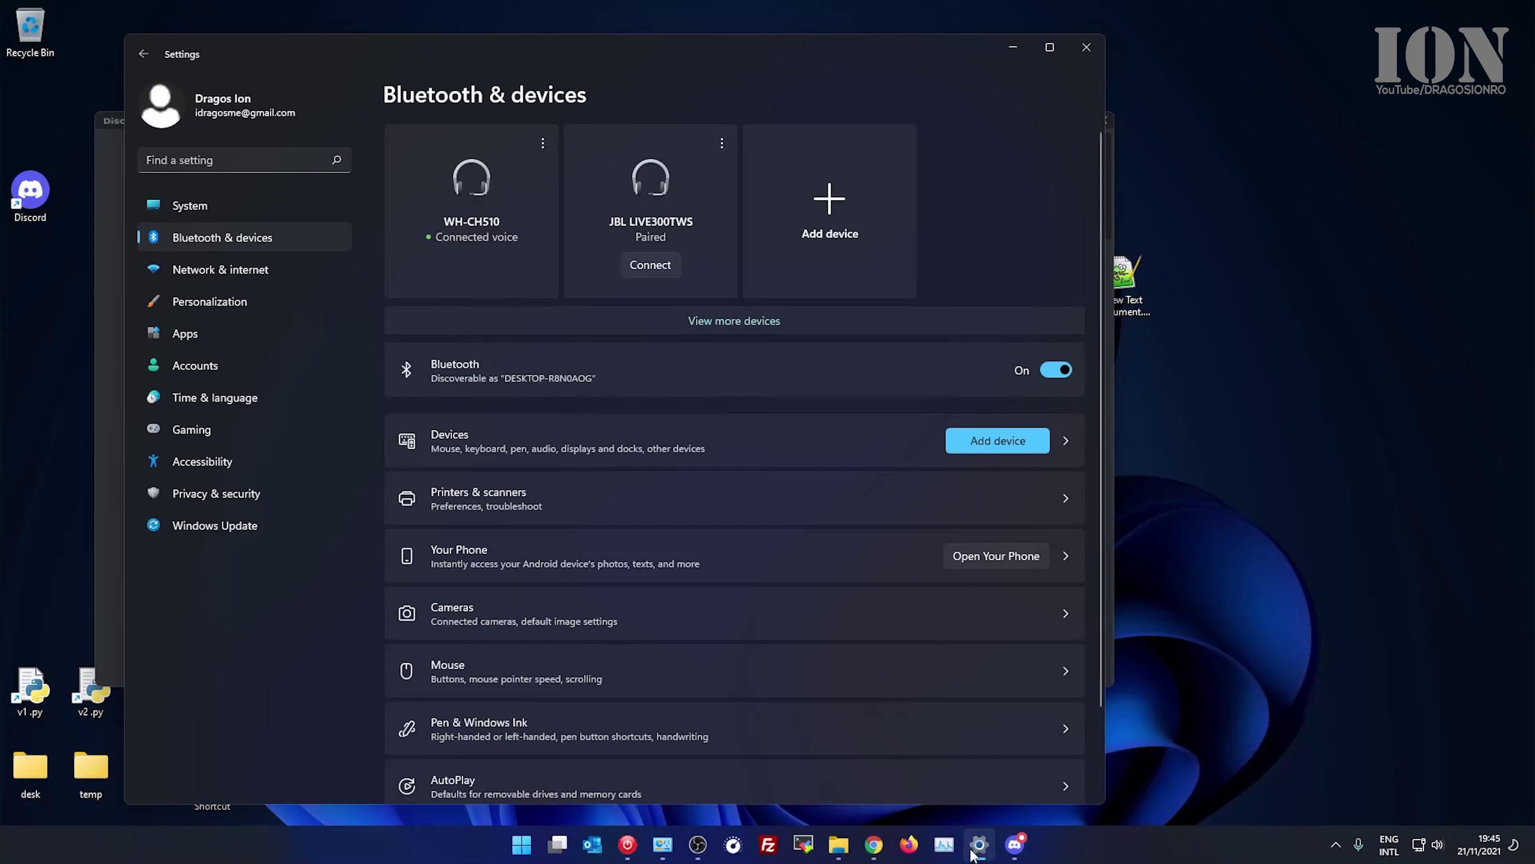
Step: Switch to OBS to check the audio mixer levels, and minimize its window
left_click(697, 845)
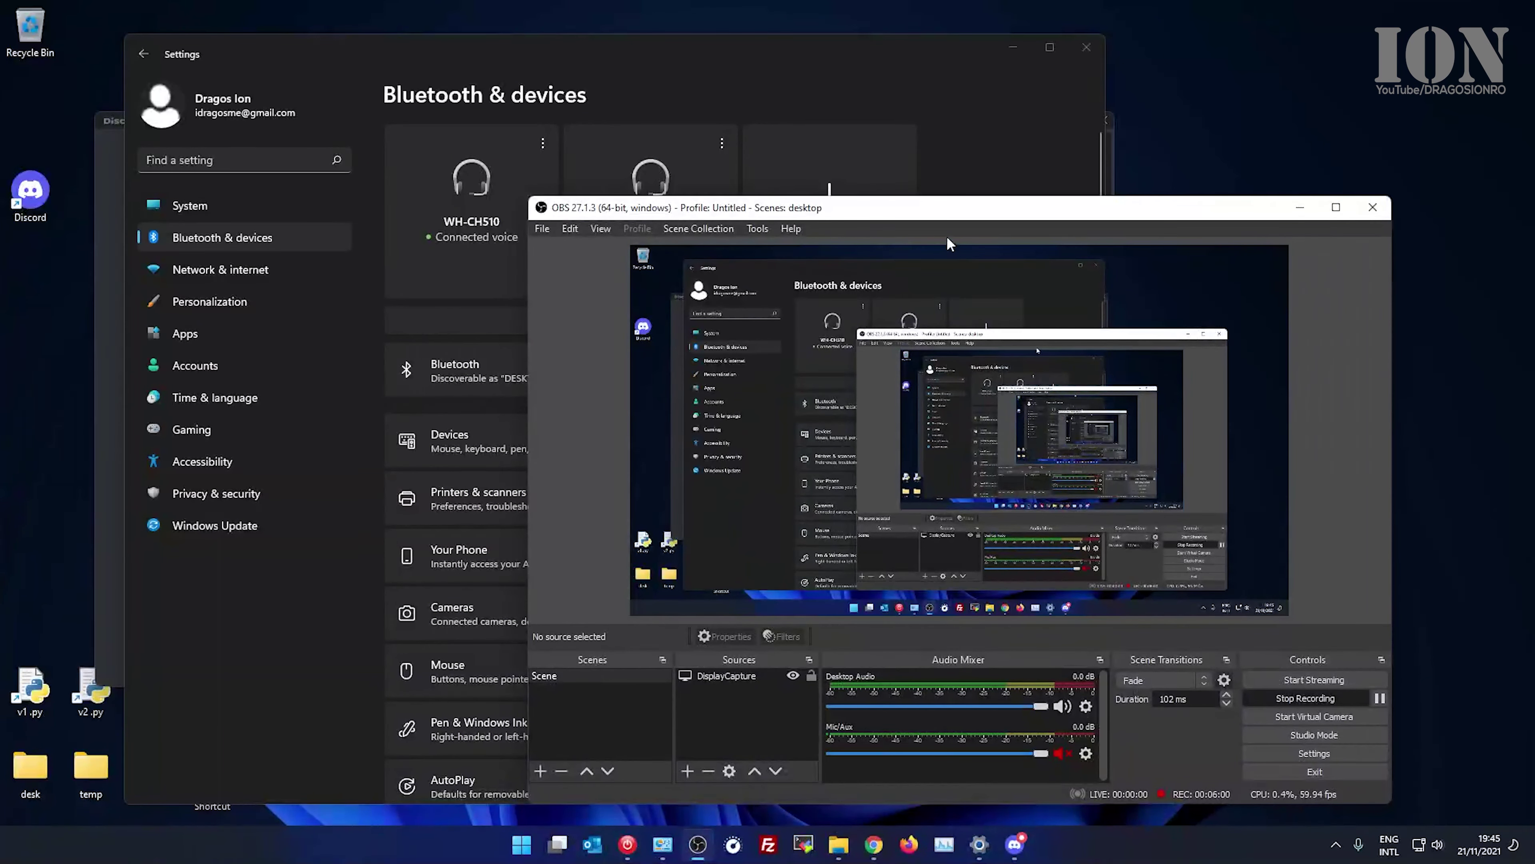
left_click_drag(951, 223, 970, 224)
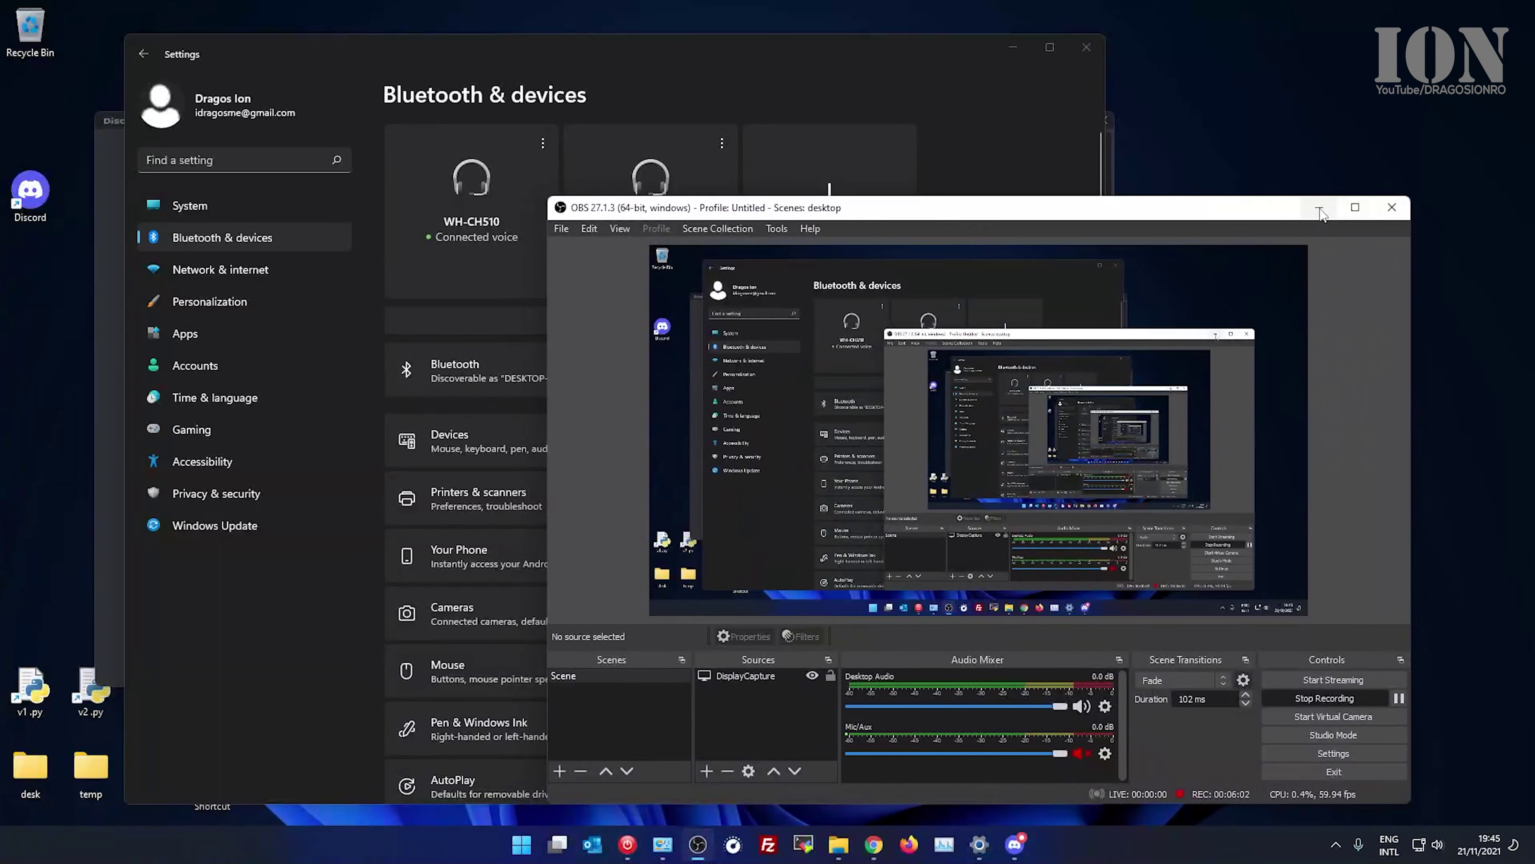
left_click(1320, 212)
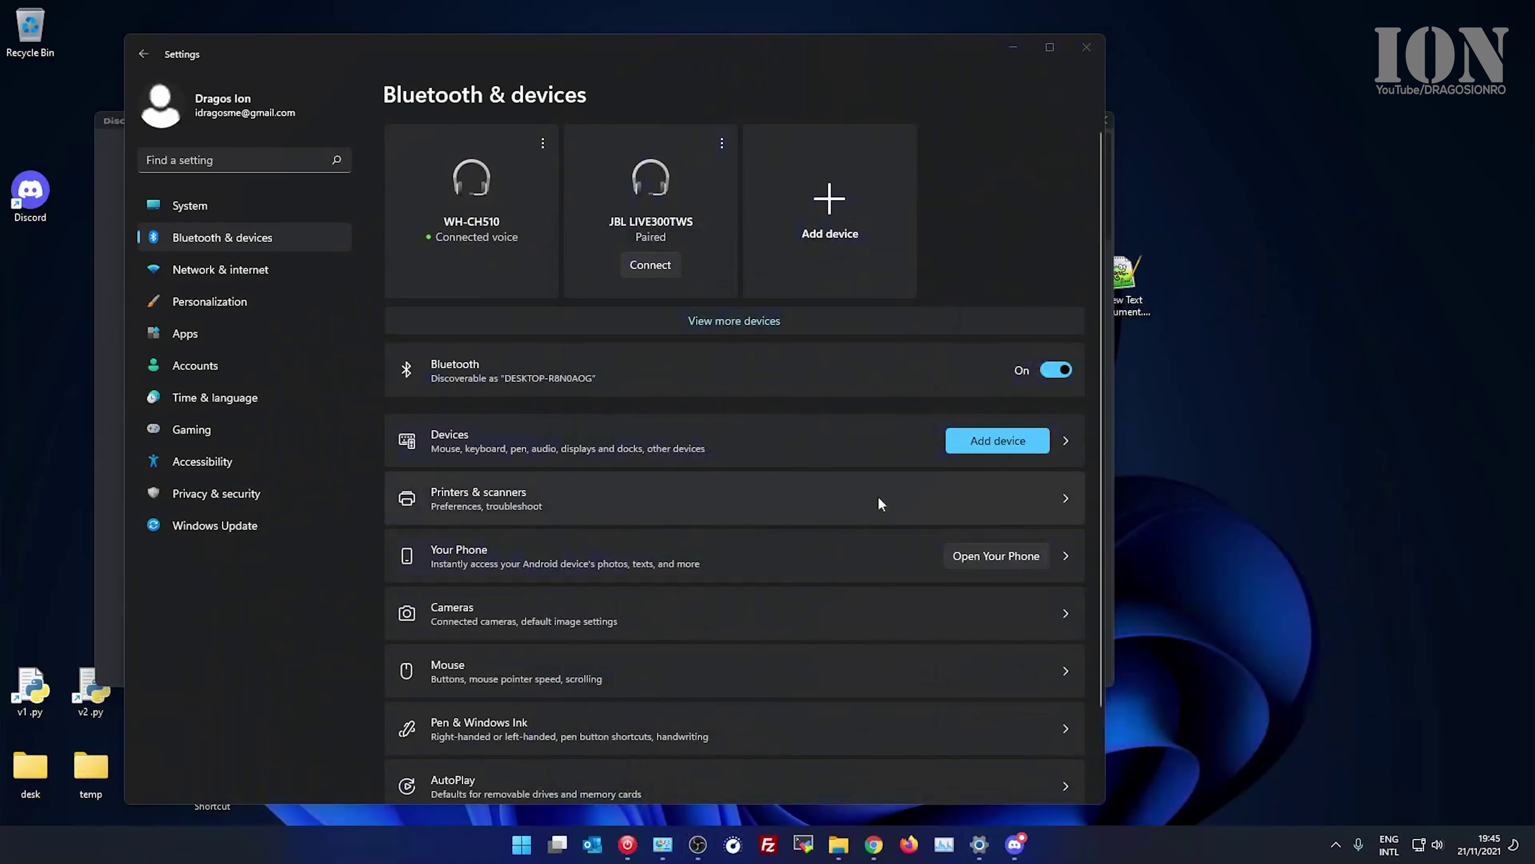
Step: Choose the WH-CH510 Headset as the sound input device in the Windows system sound settings
left_click_drag(483, 64, 462, 61)
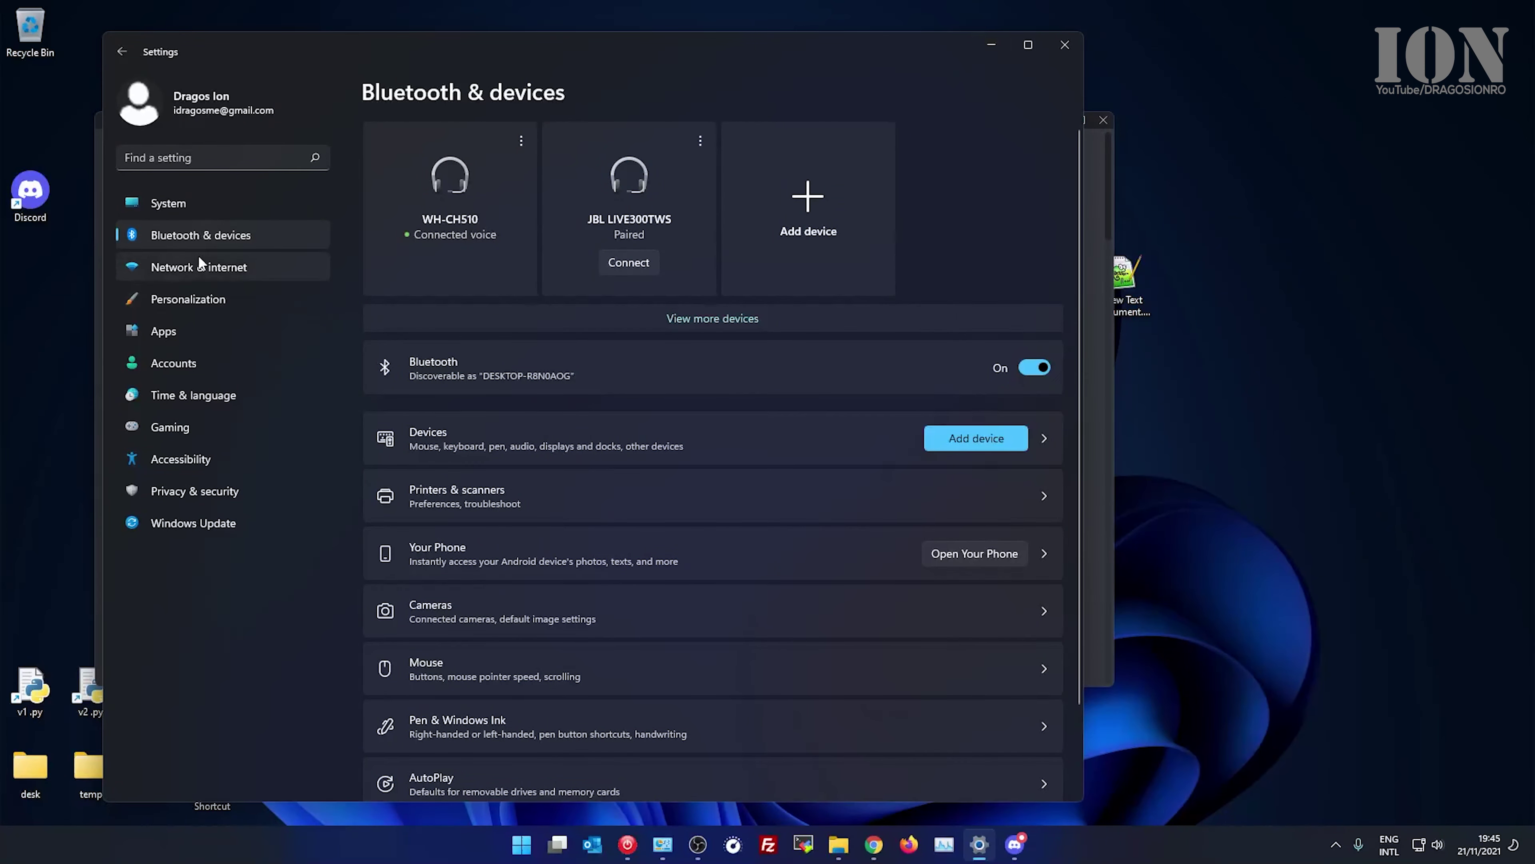
left_click(191, 205)
left_click(444, 291)
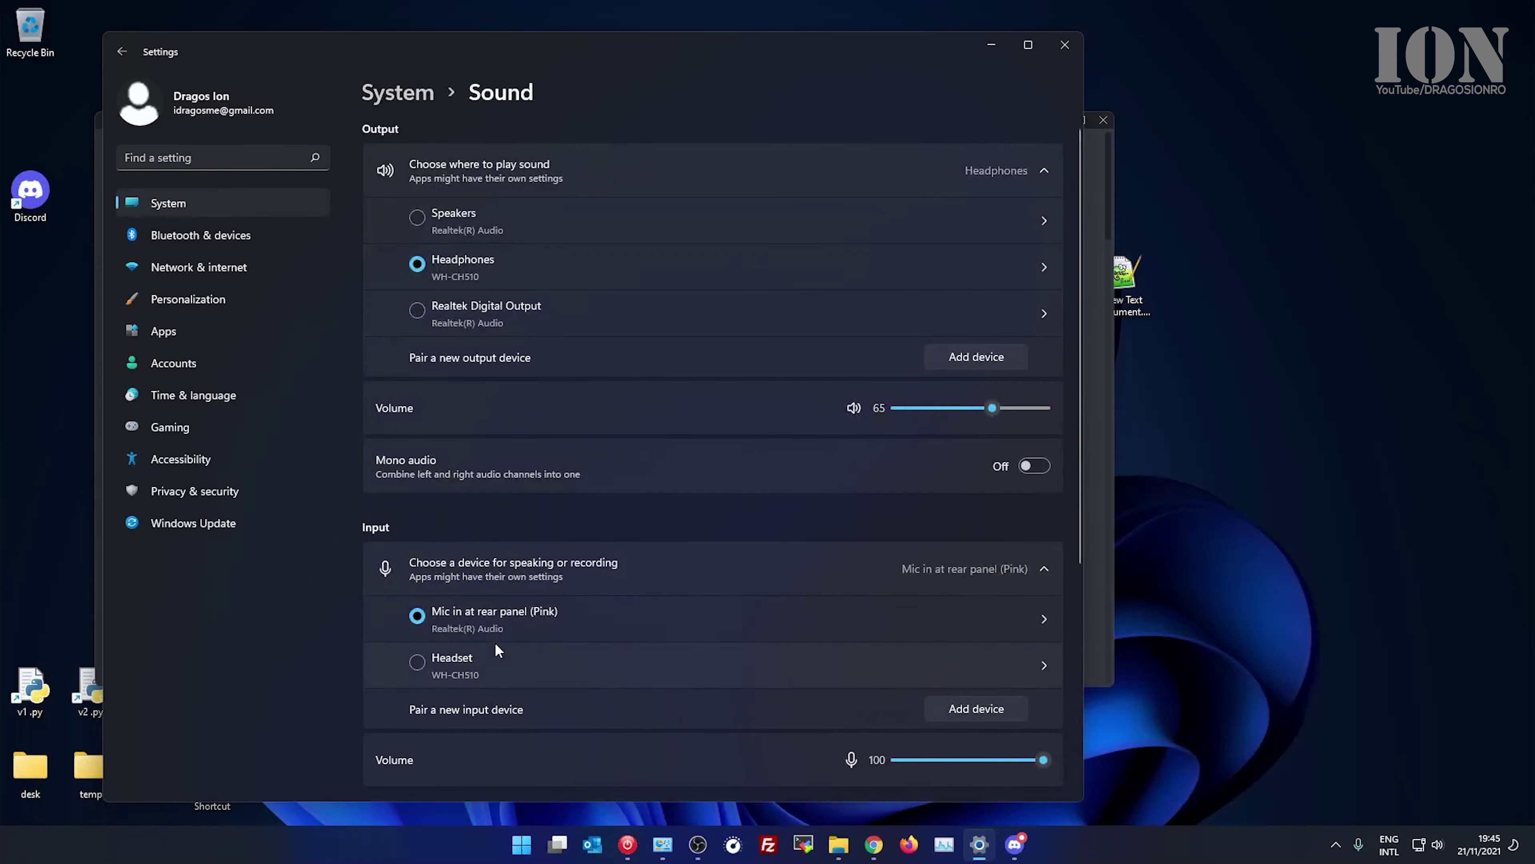
left_click(417, 662)
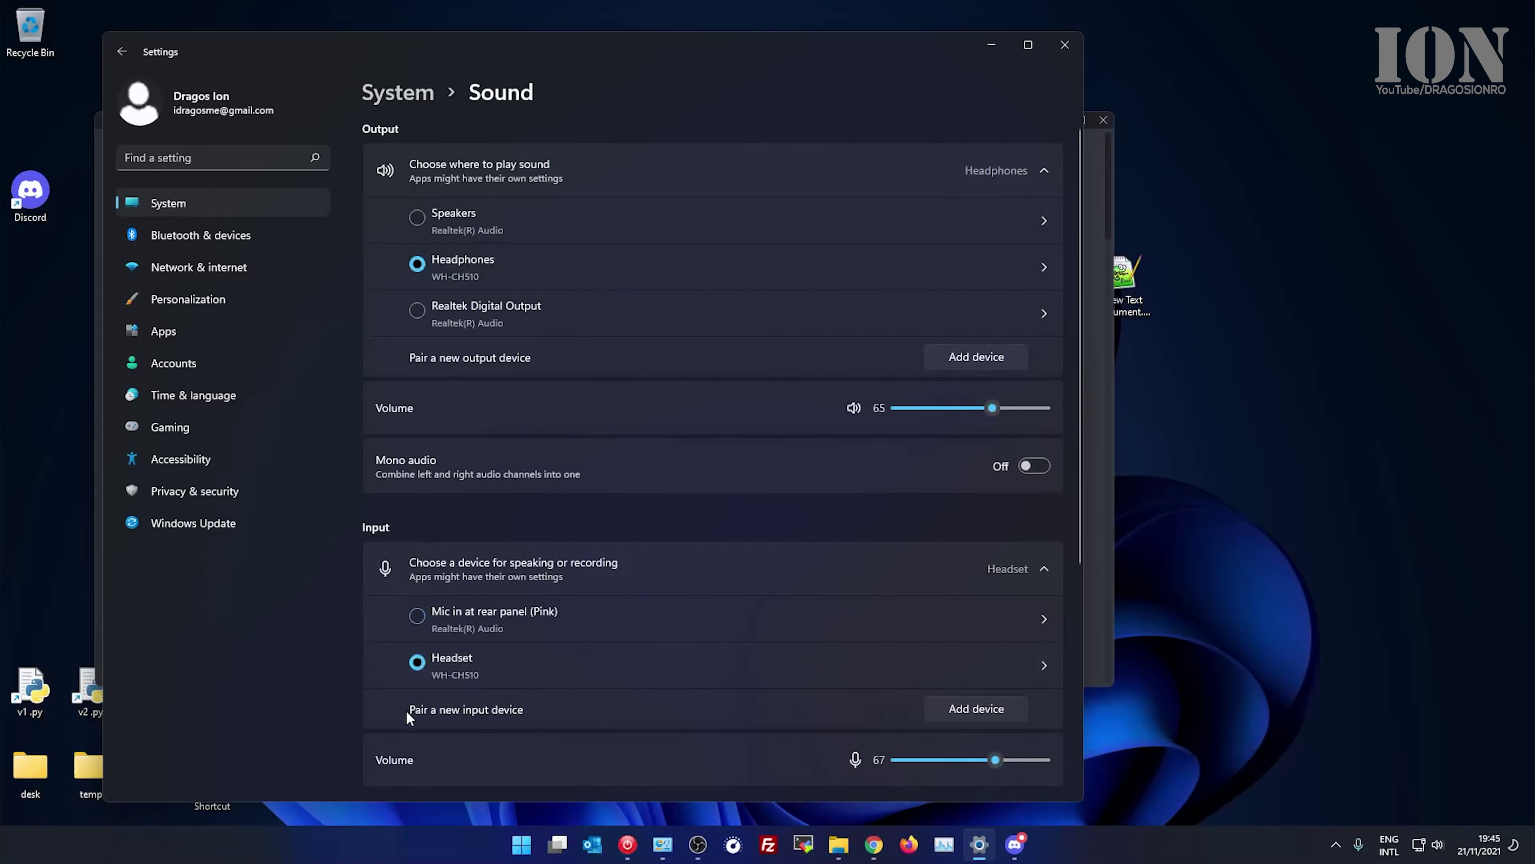
scroll(357, 694, "down", 3)
scroll(360, 691, "up", 3)
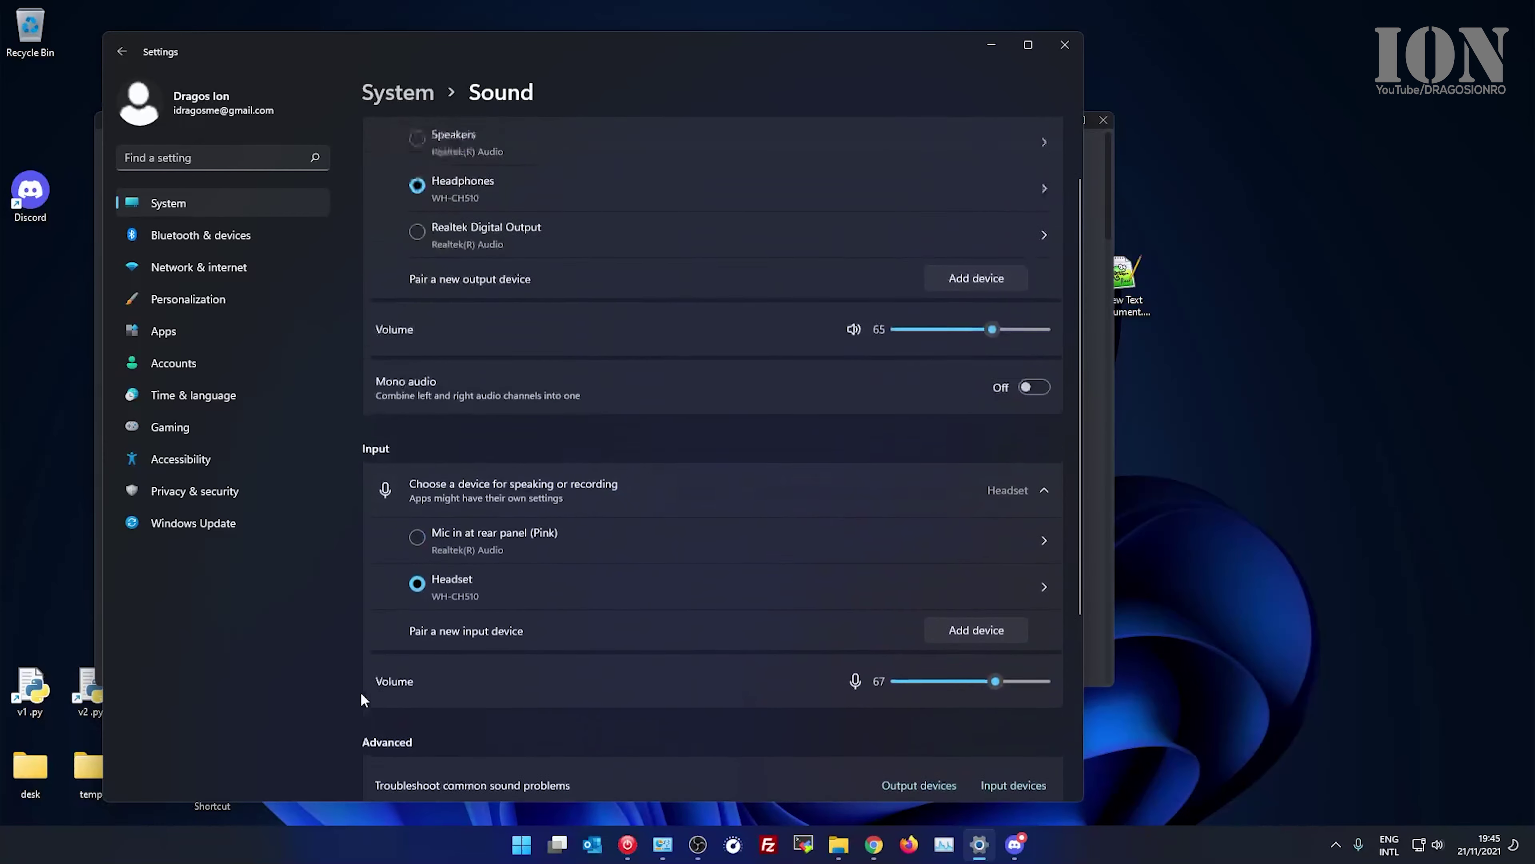
Step: Minimize Windows Settings, start the Discord microphone test, and bring up OBS beside the voice settings to monitor its audio mixer
left_click(991, 45)
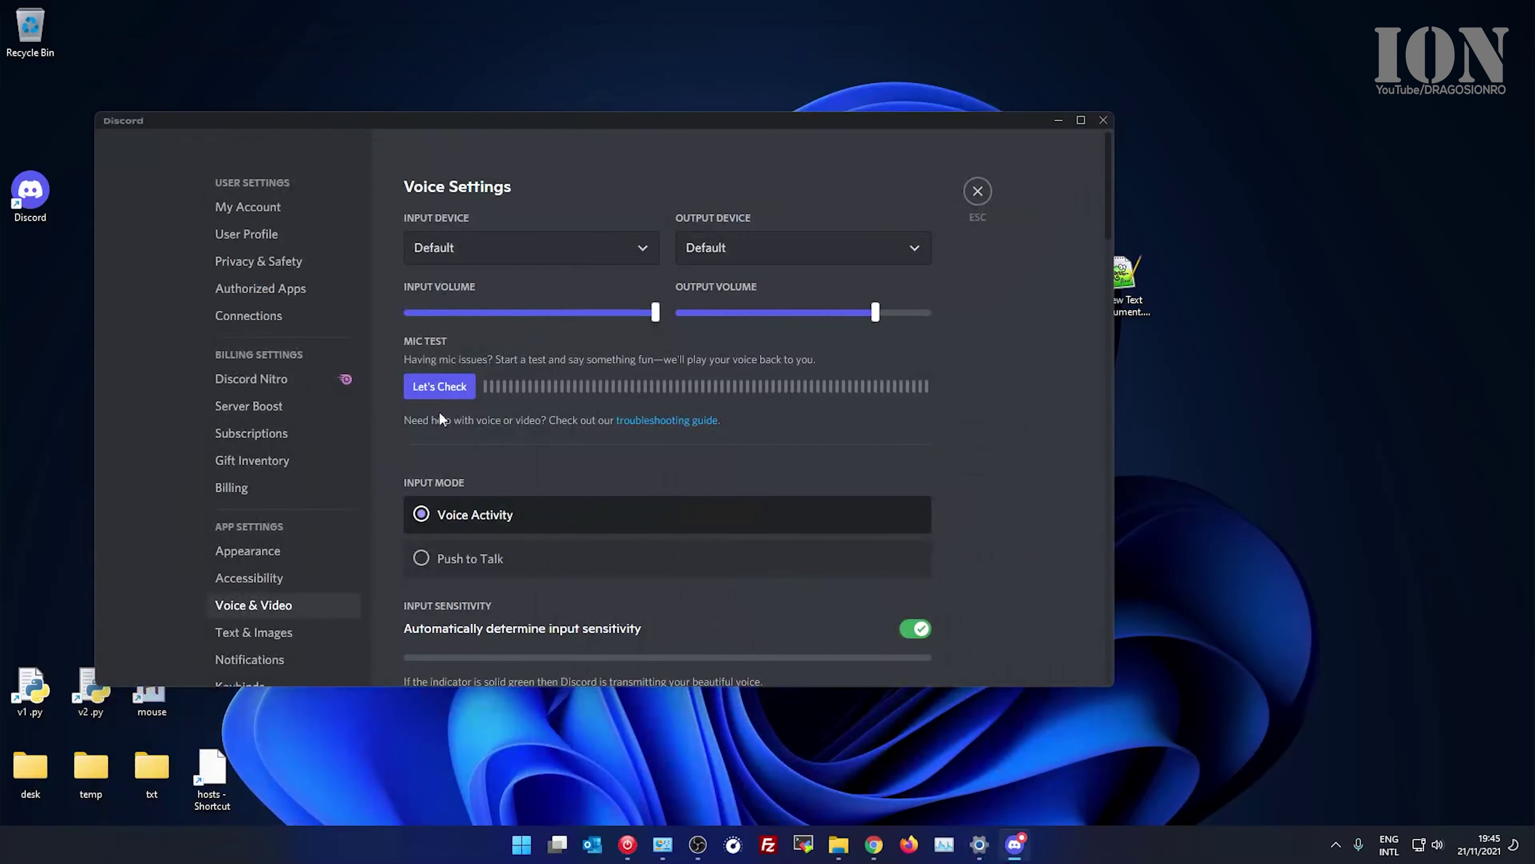
left_click(451, 388)
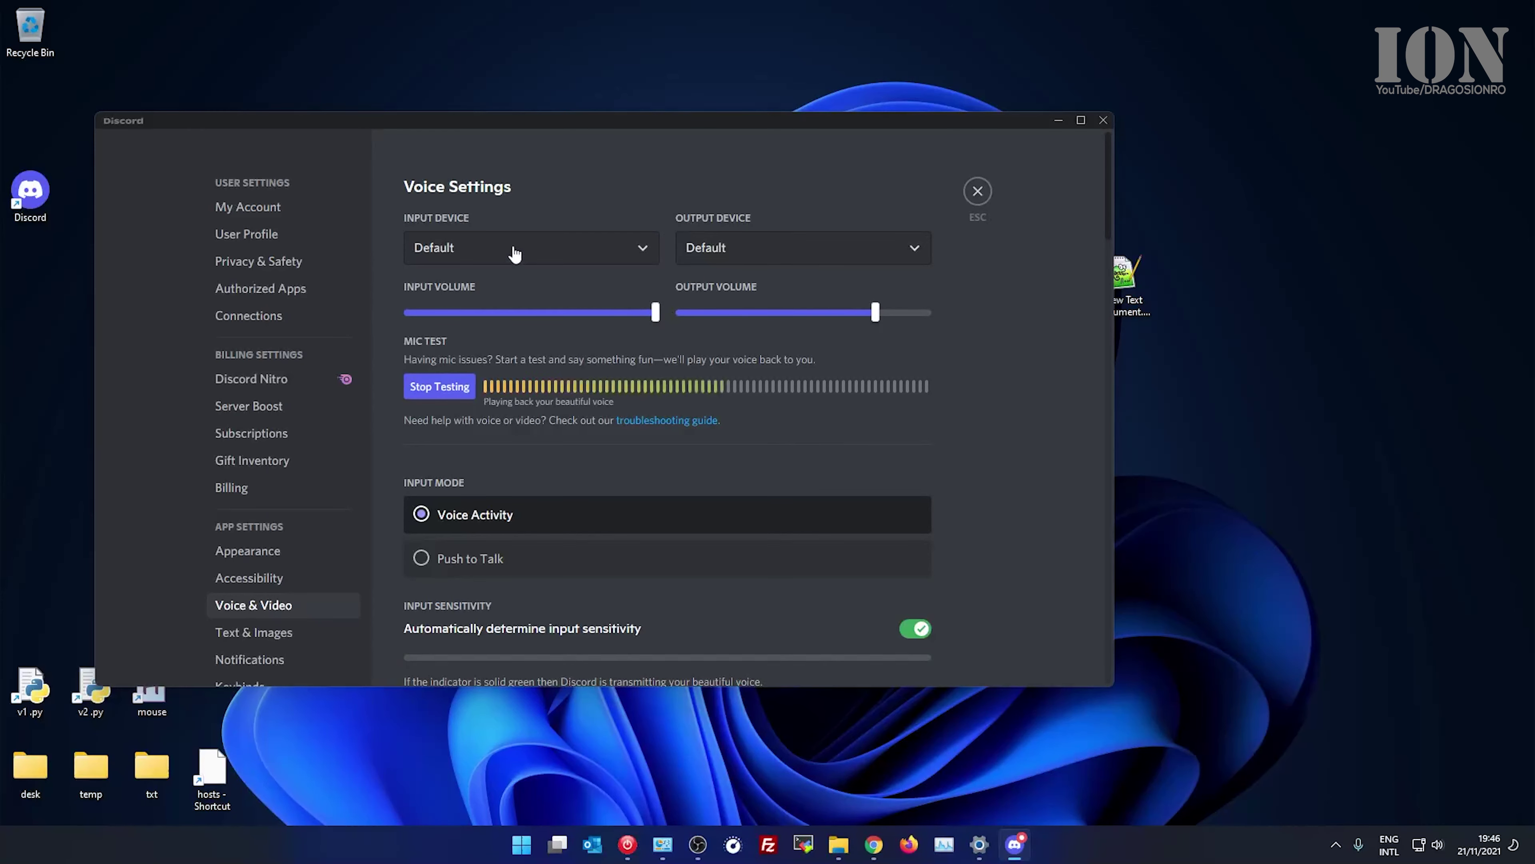
left_click(701, 846)
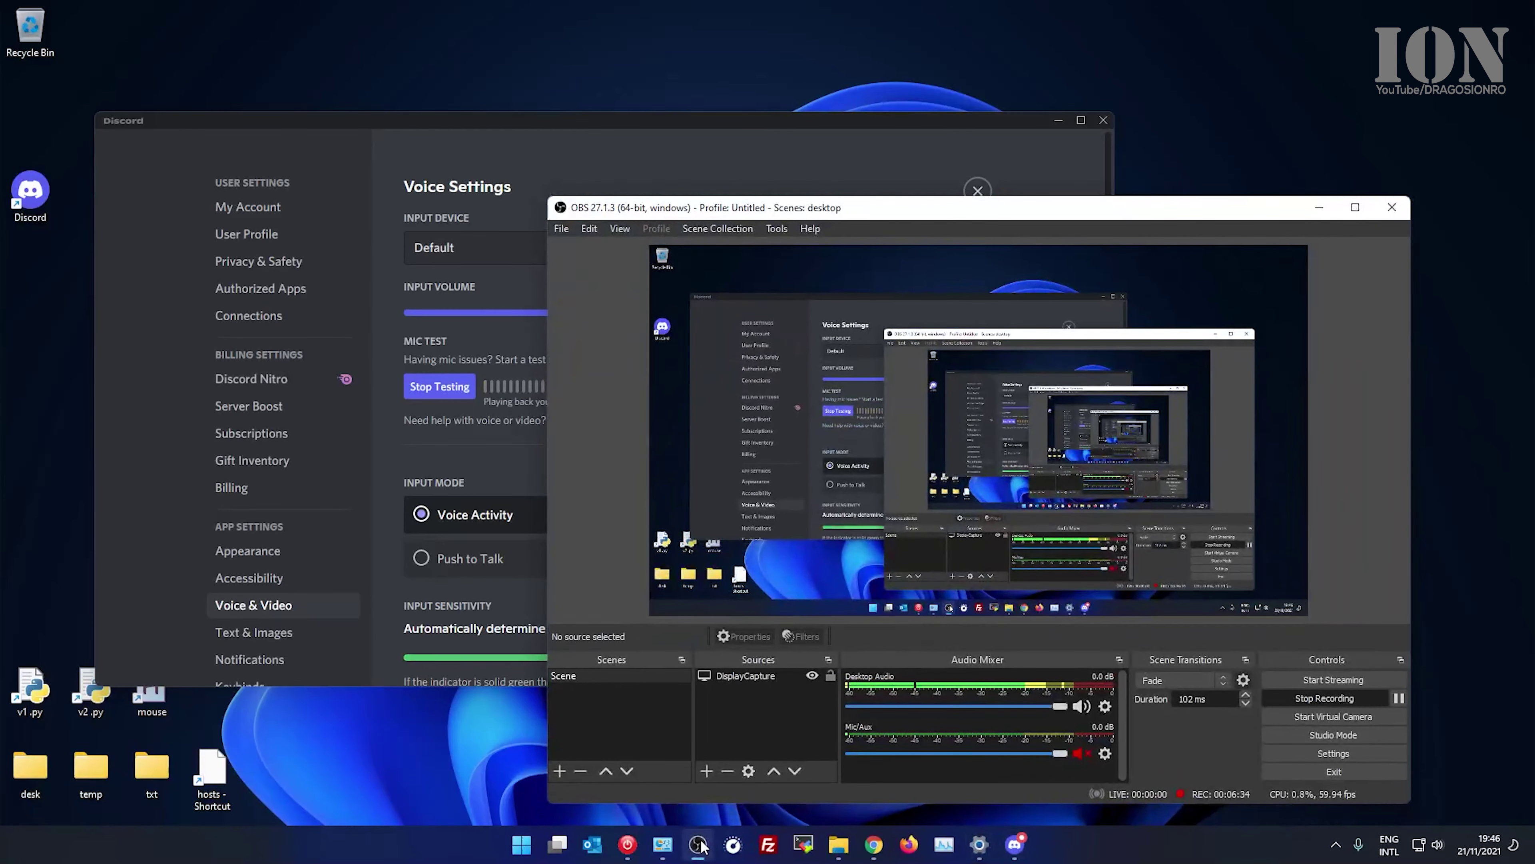
left_click_drag(865, 212, 1279, 131)
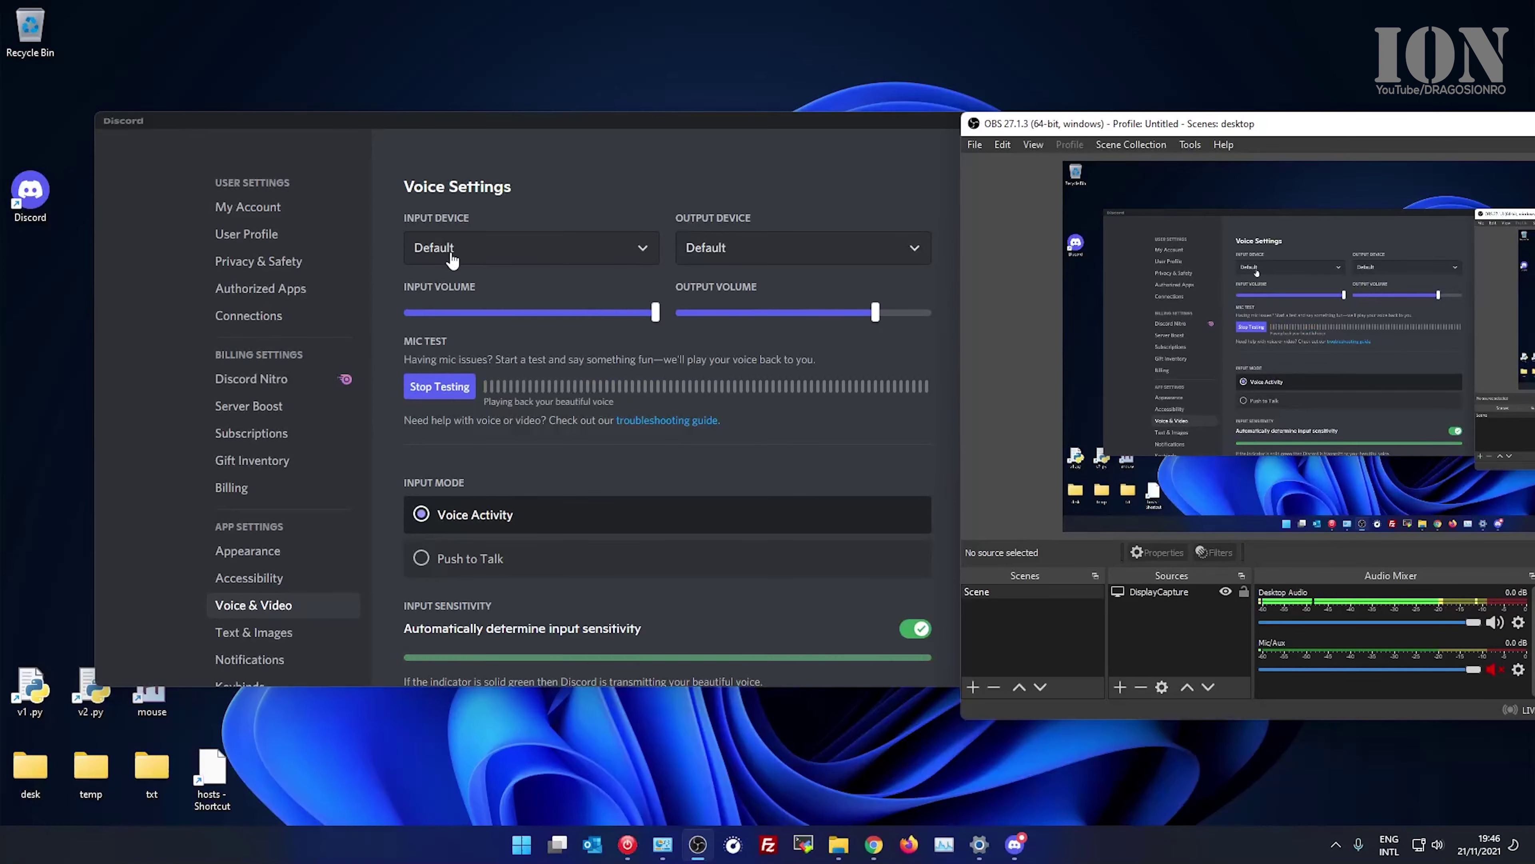
Step: Adjust the Discord output volume to roughly two thirds of its range and review the input sensitivity option
left_click_drag(881, 312, 931, 318)
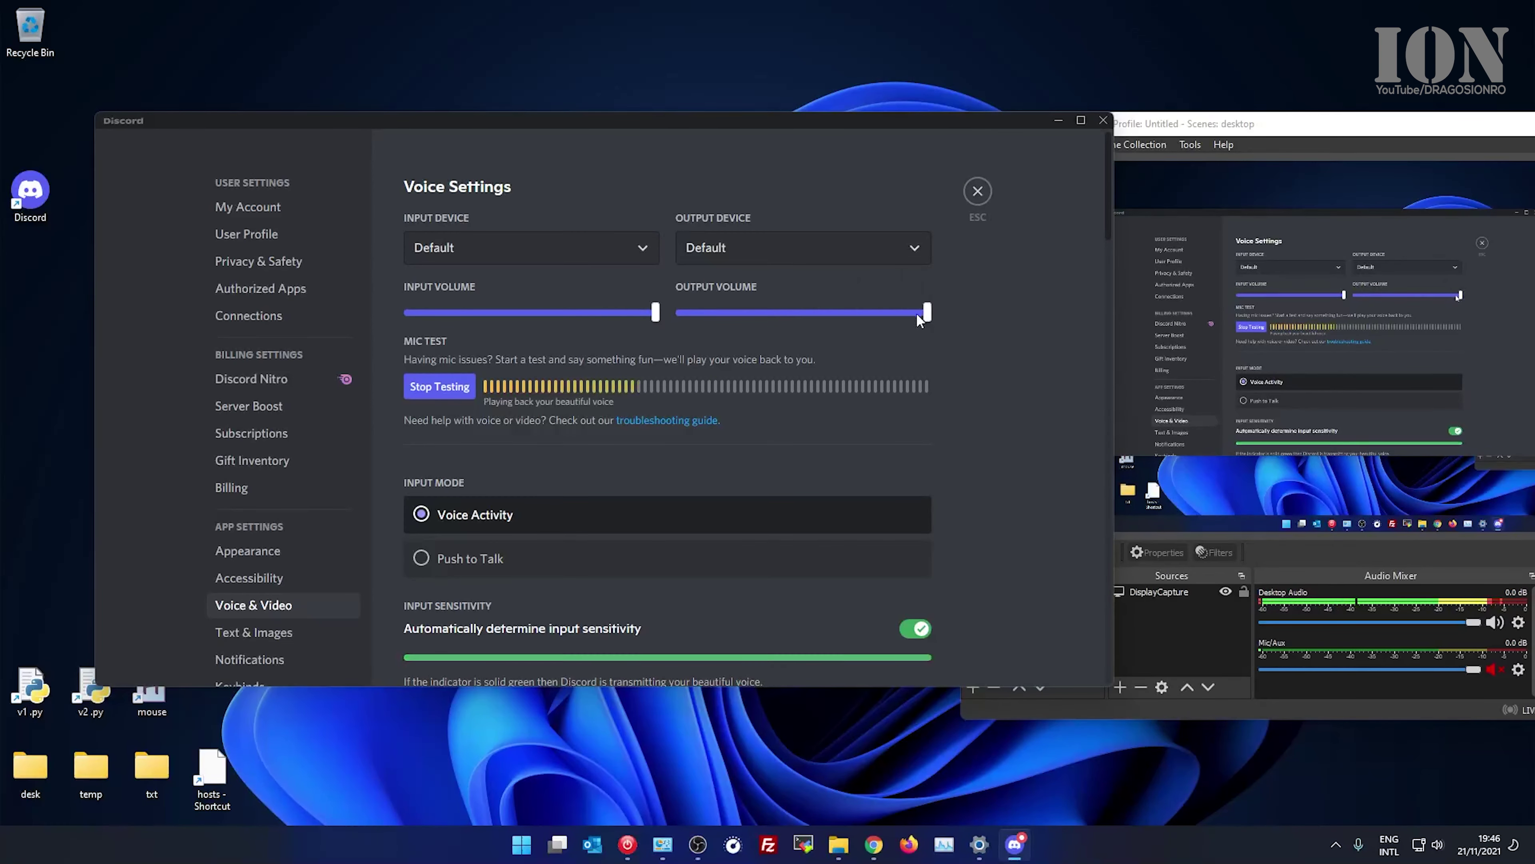
left_click_drag(917, 321, 840, 313)
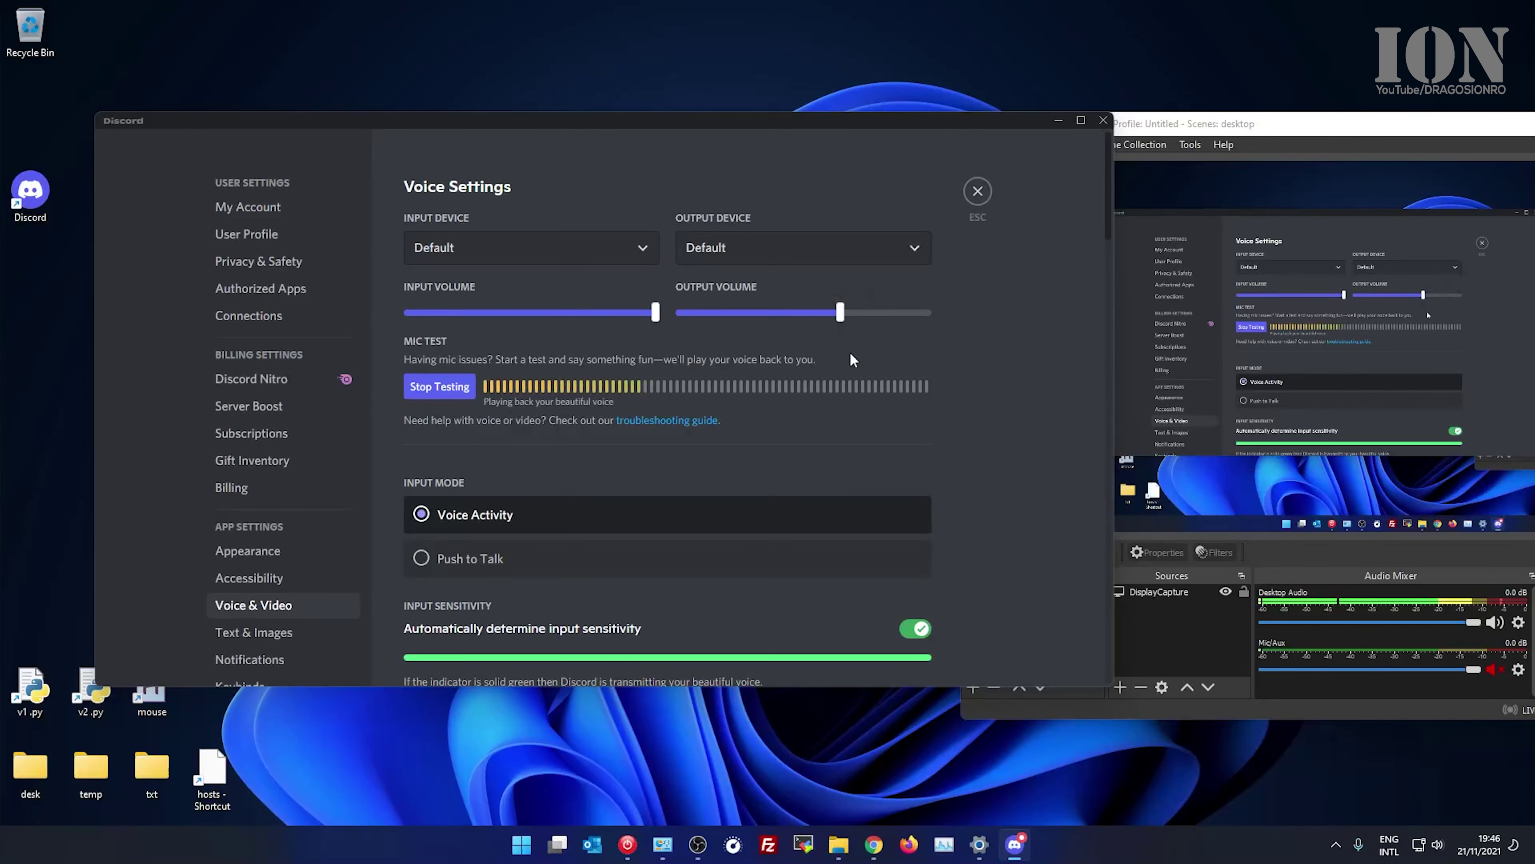
scroll(731, 590, "down", 1)
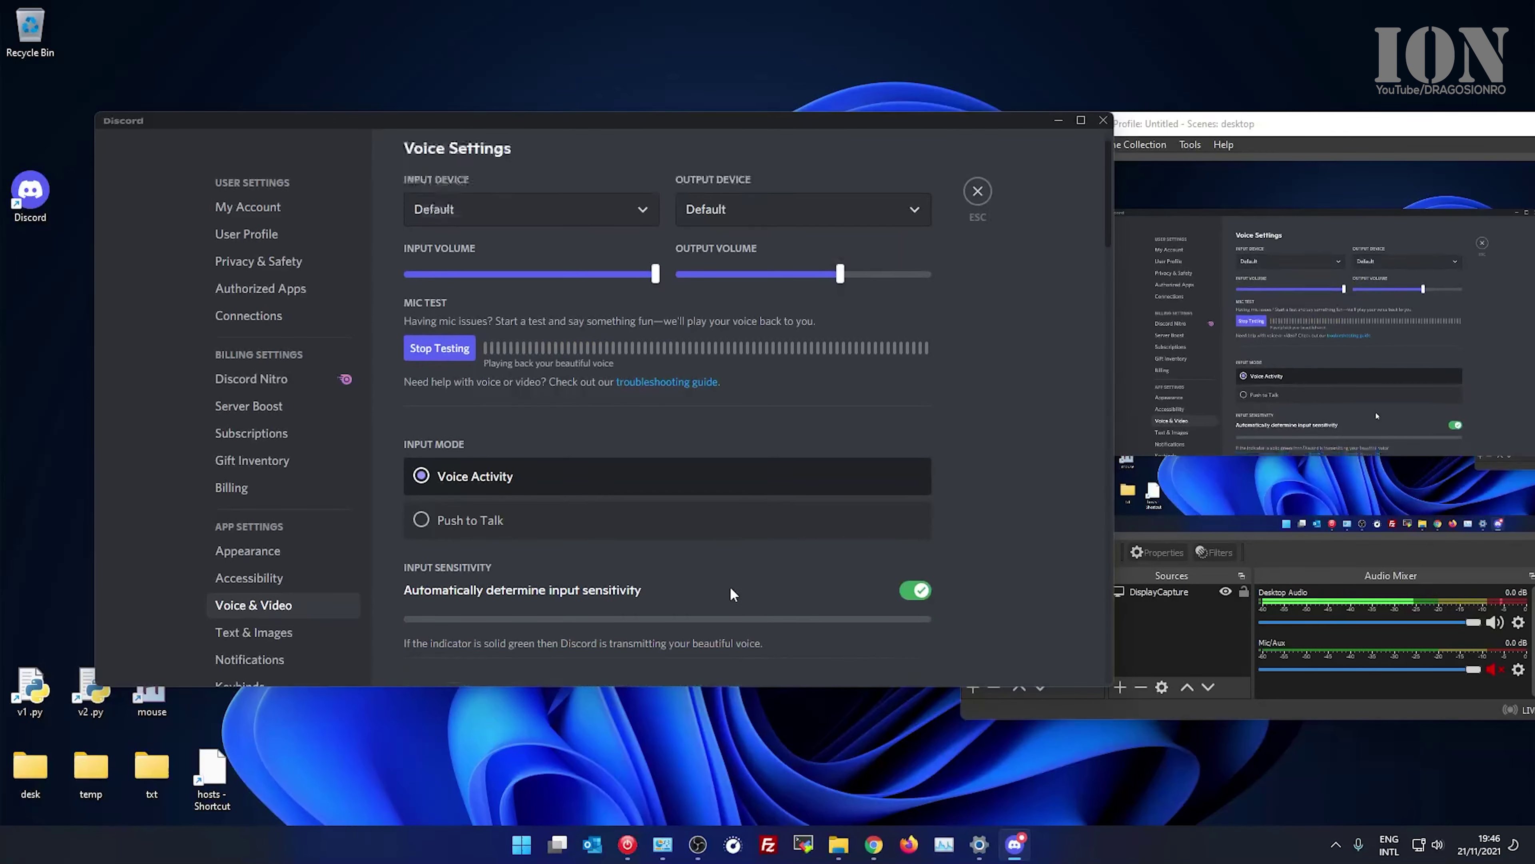
scroll(730, 590, "down", 3)
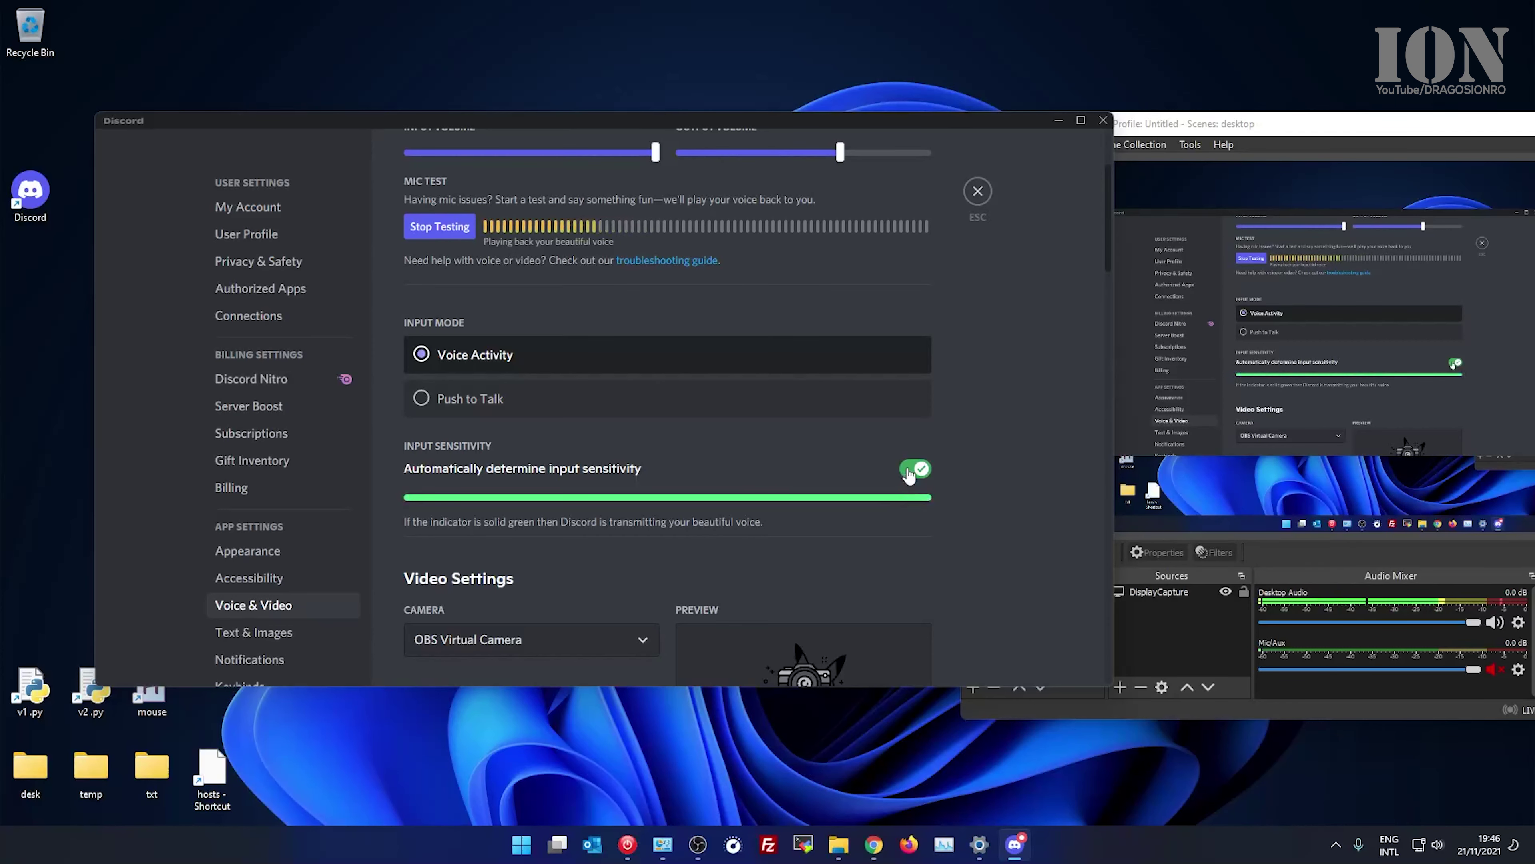
scroll(828, 535, "up", 4)
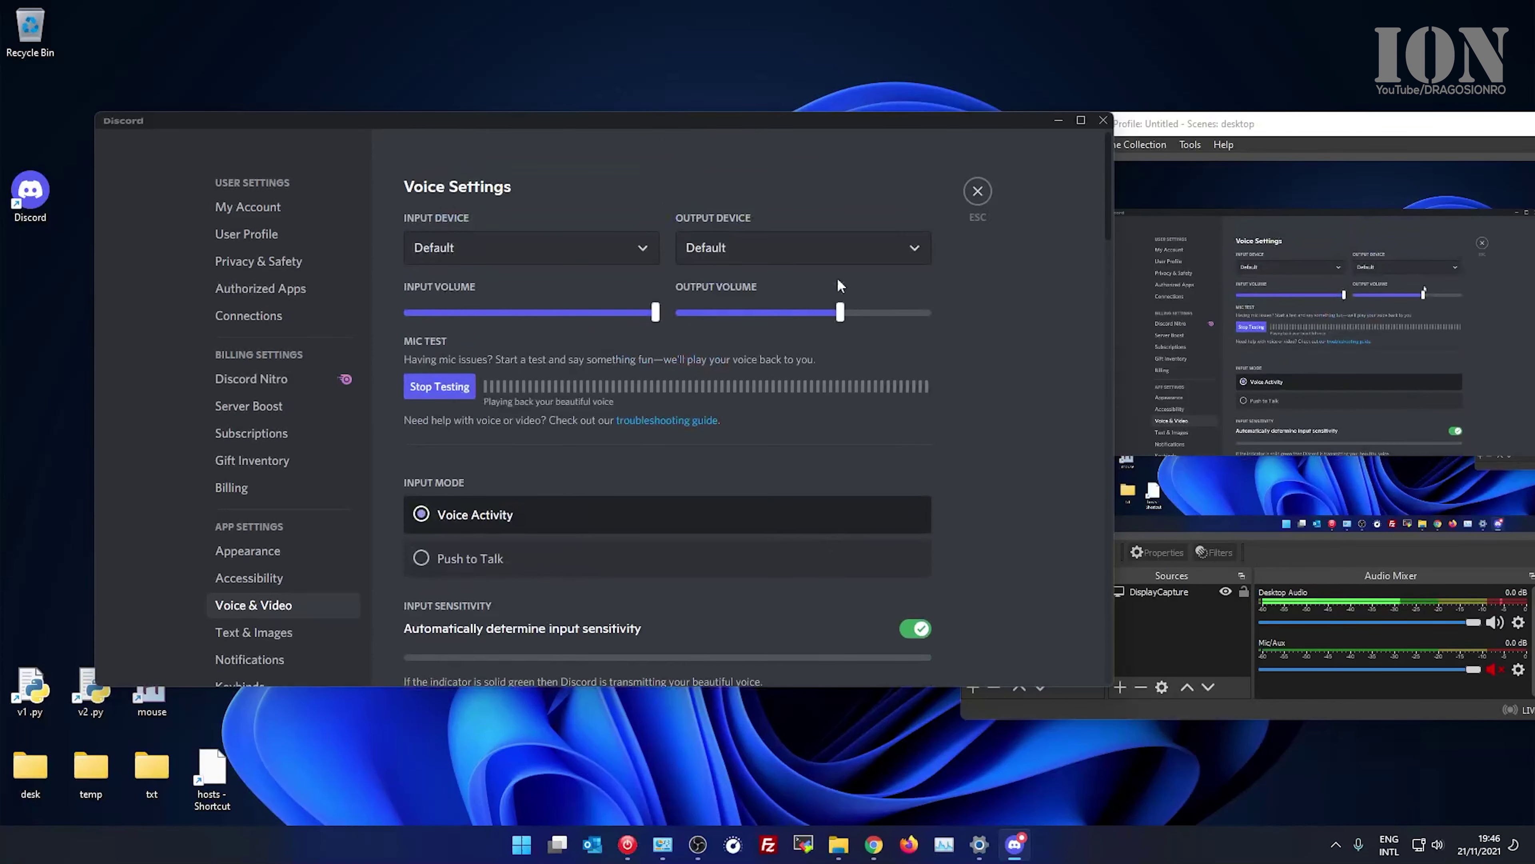
Step: Check the available output and input devices in the Discord voice settings, leaving both on Default
left_click(746, 251)
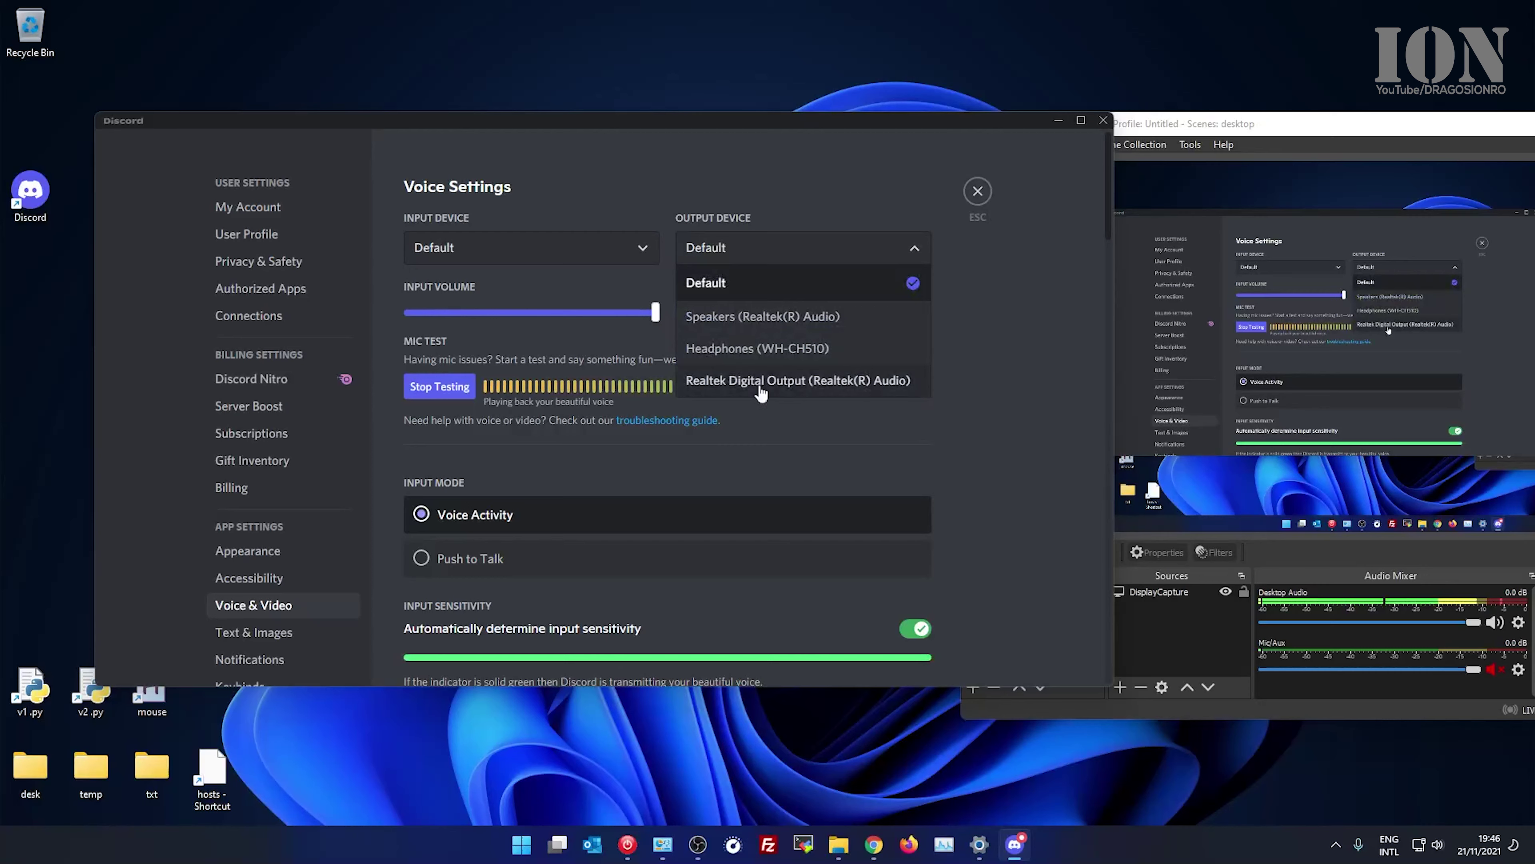
left_click(764, 209)
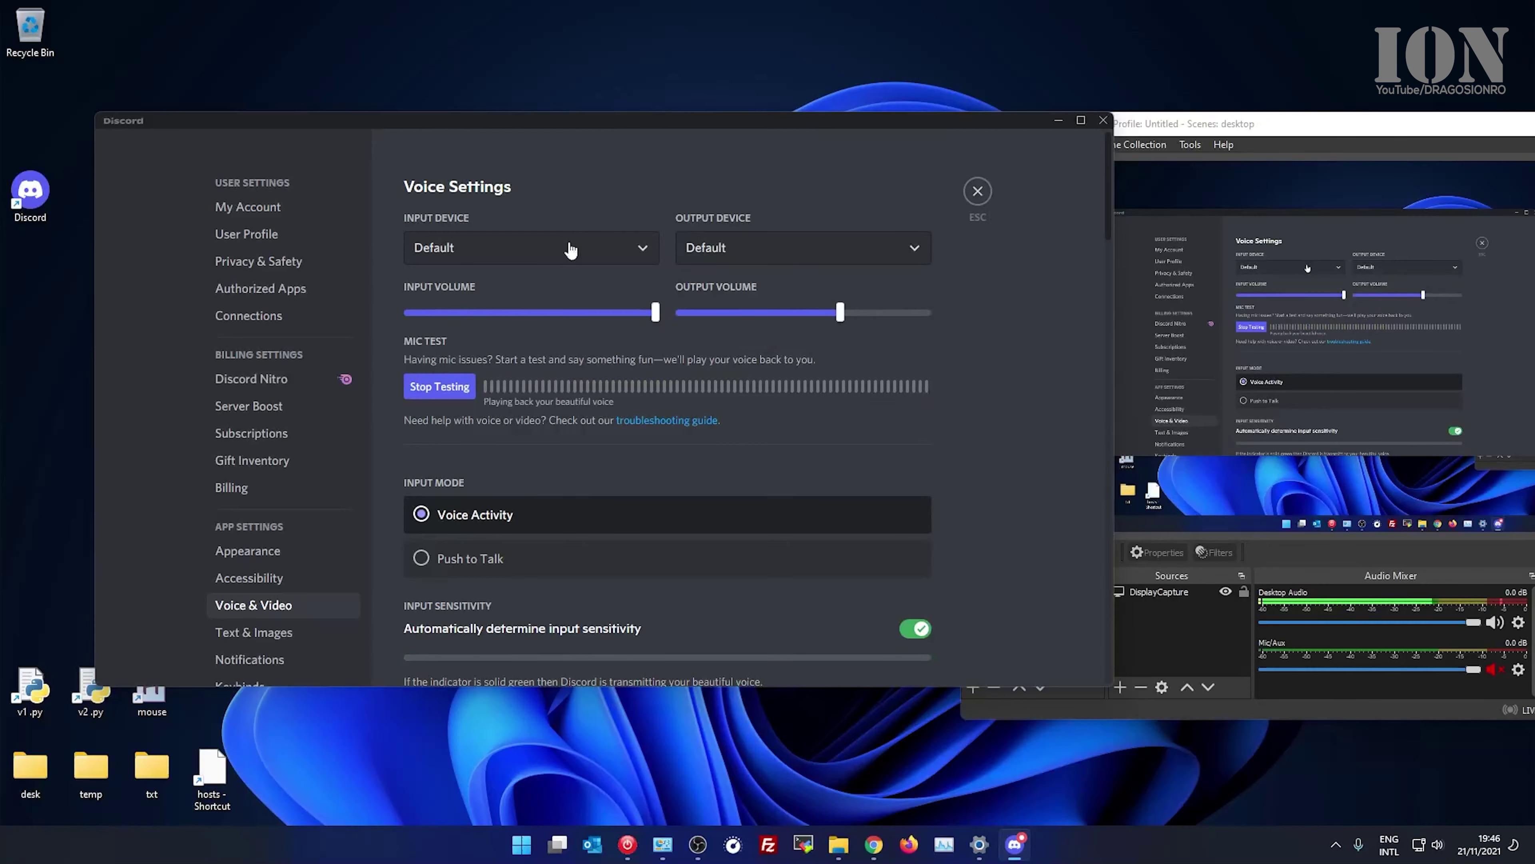
left_click(627, 247)
left_click(535, 175)
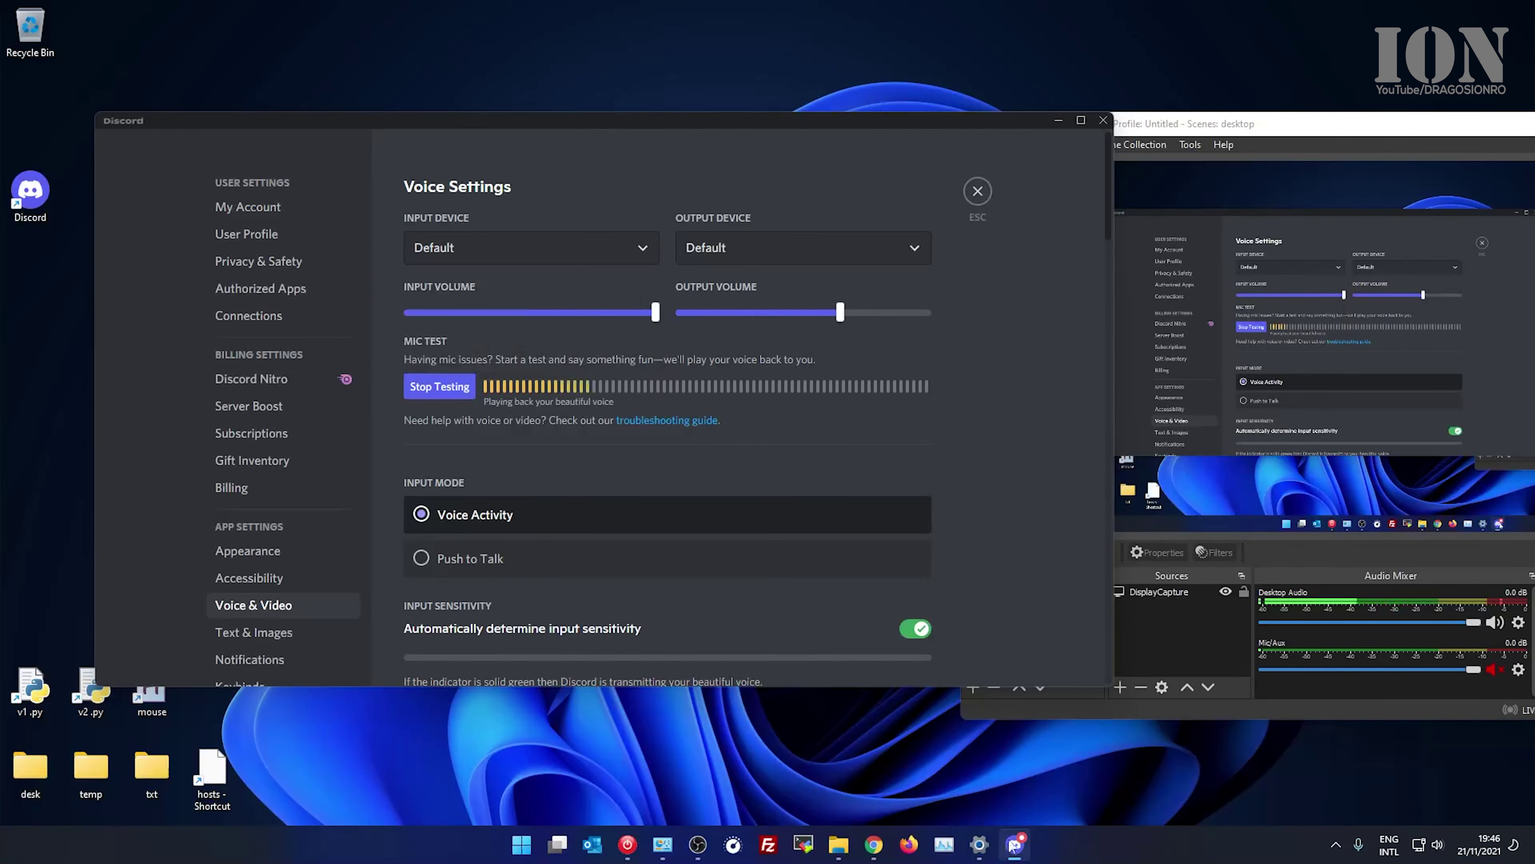
Step: In Windows Settings, choose the Realtek Speakers for output and Mic in at rear panel (Pink) for input, and raise the system volume to 83
left_click(980, 844)
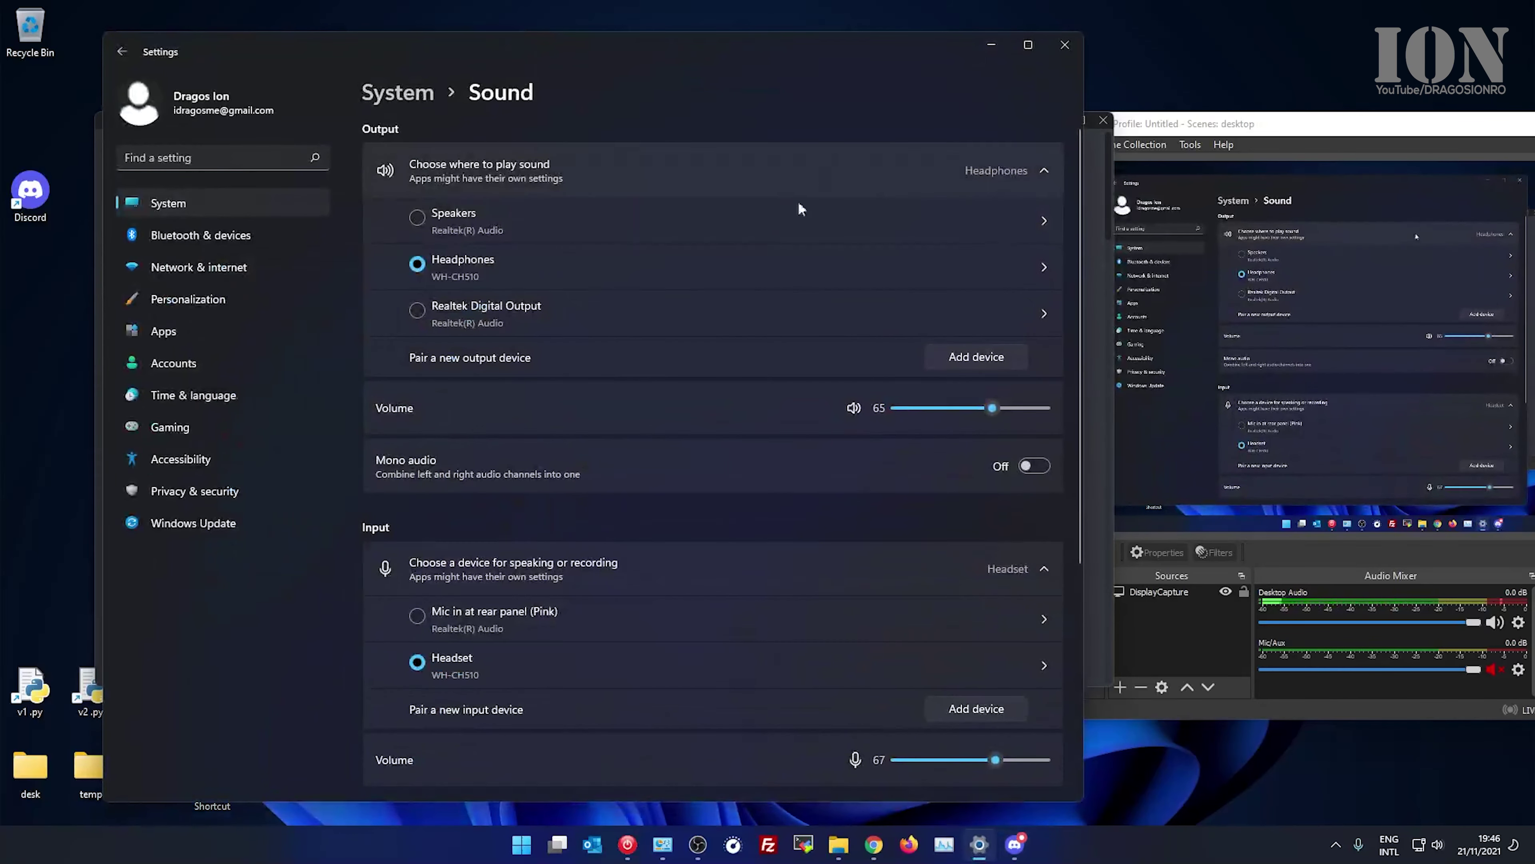
left_click(418, 218)
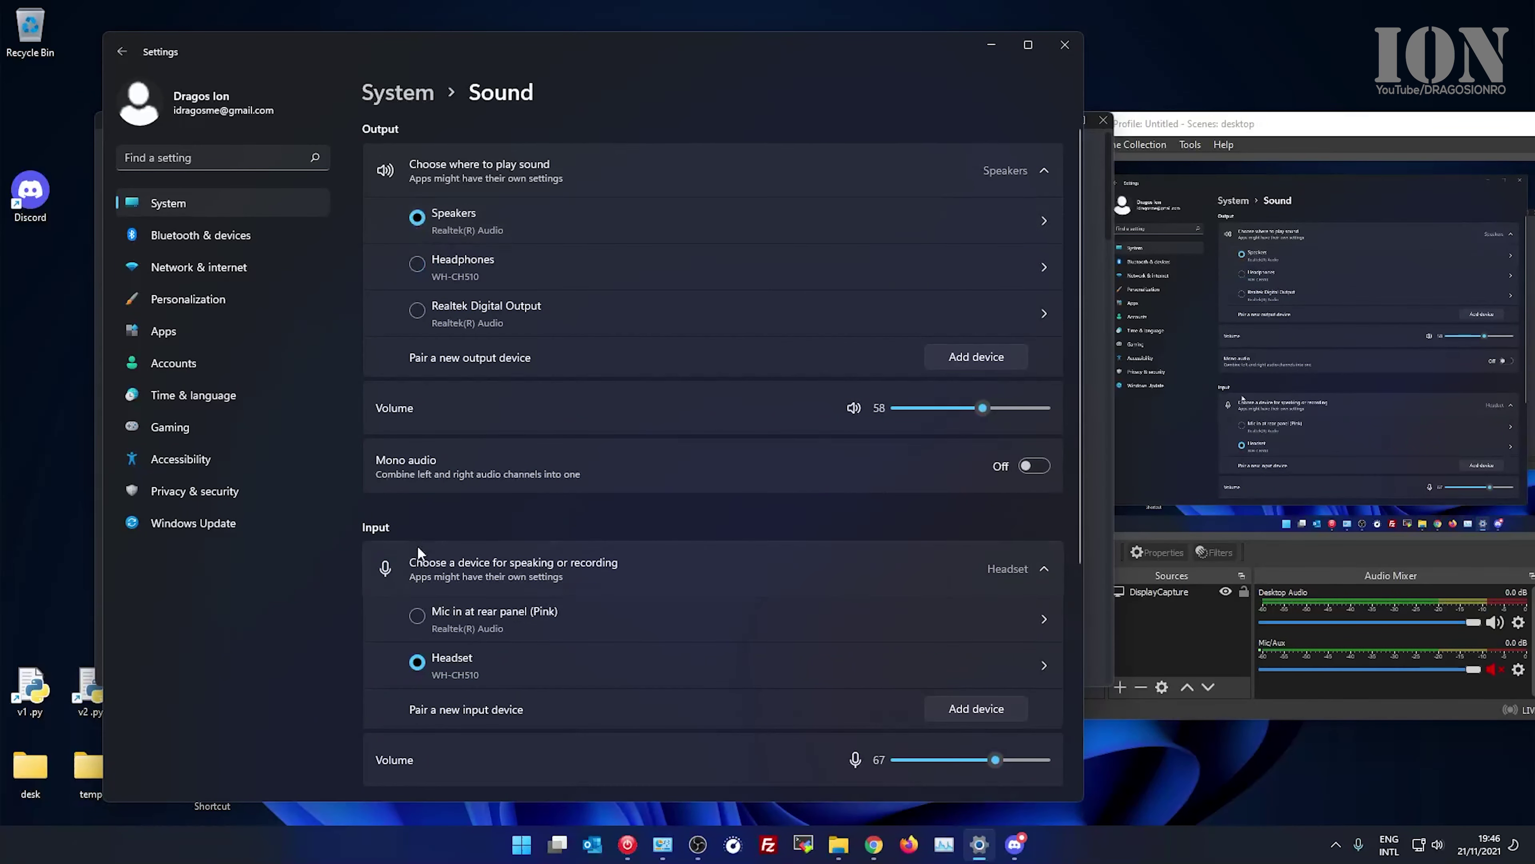
left_click(418, 616)
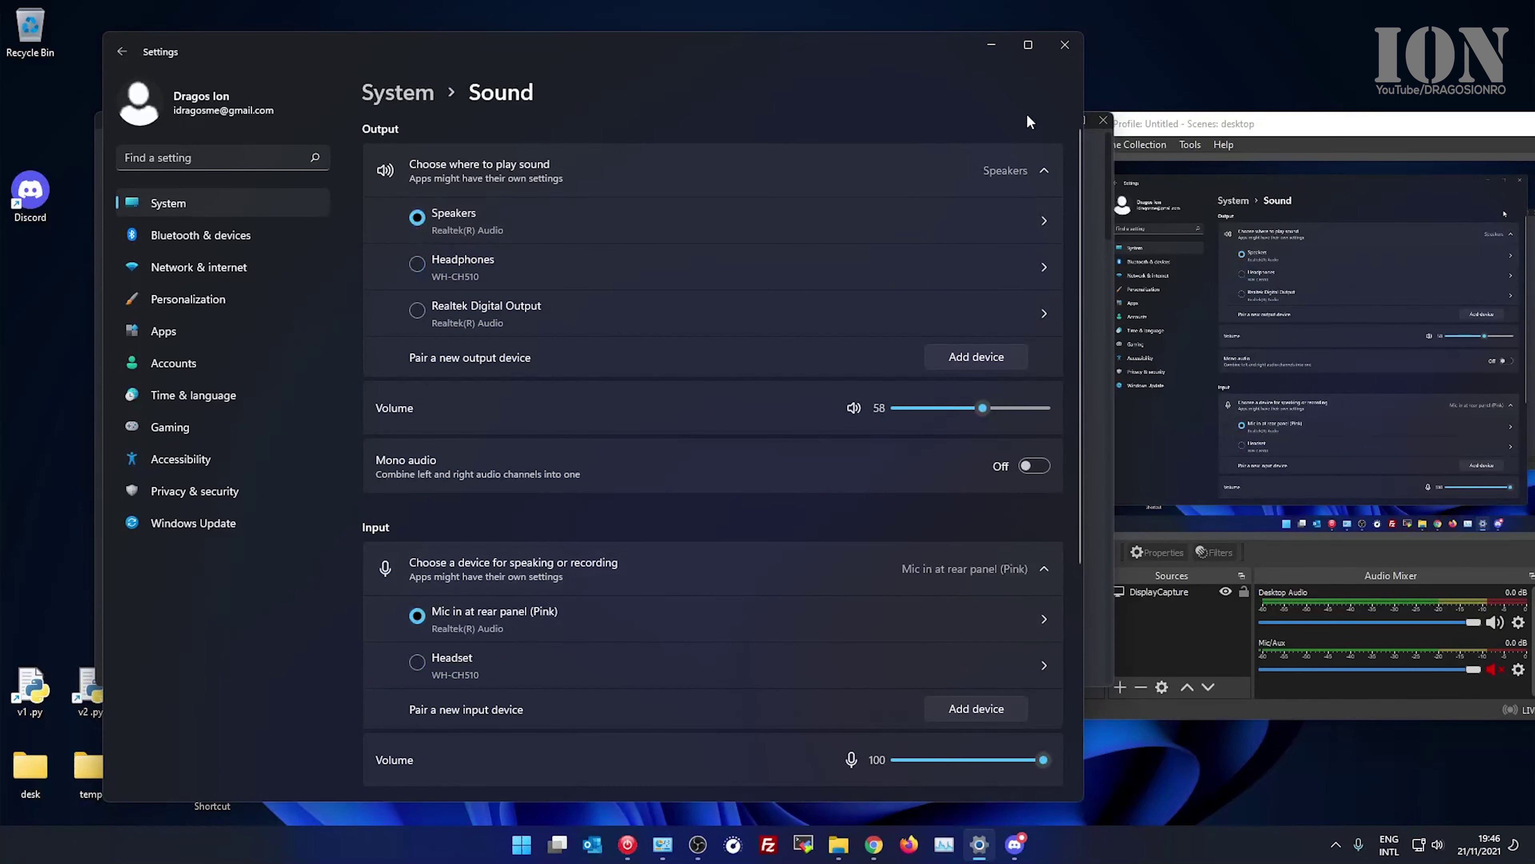
left_click(991, 47)
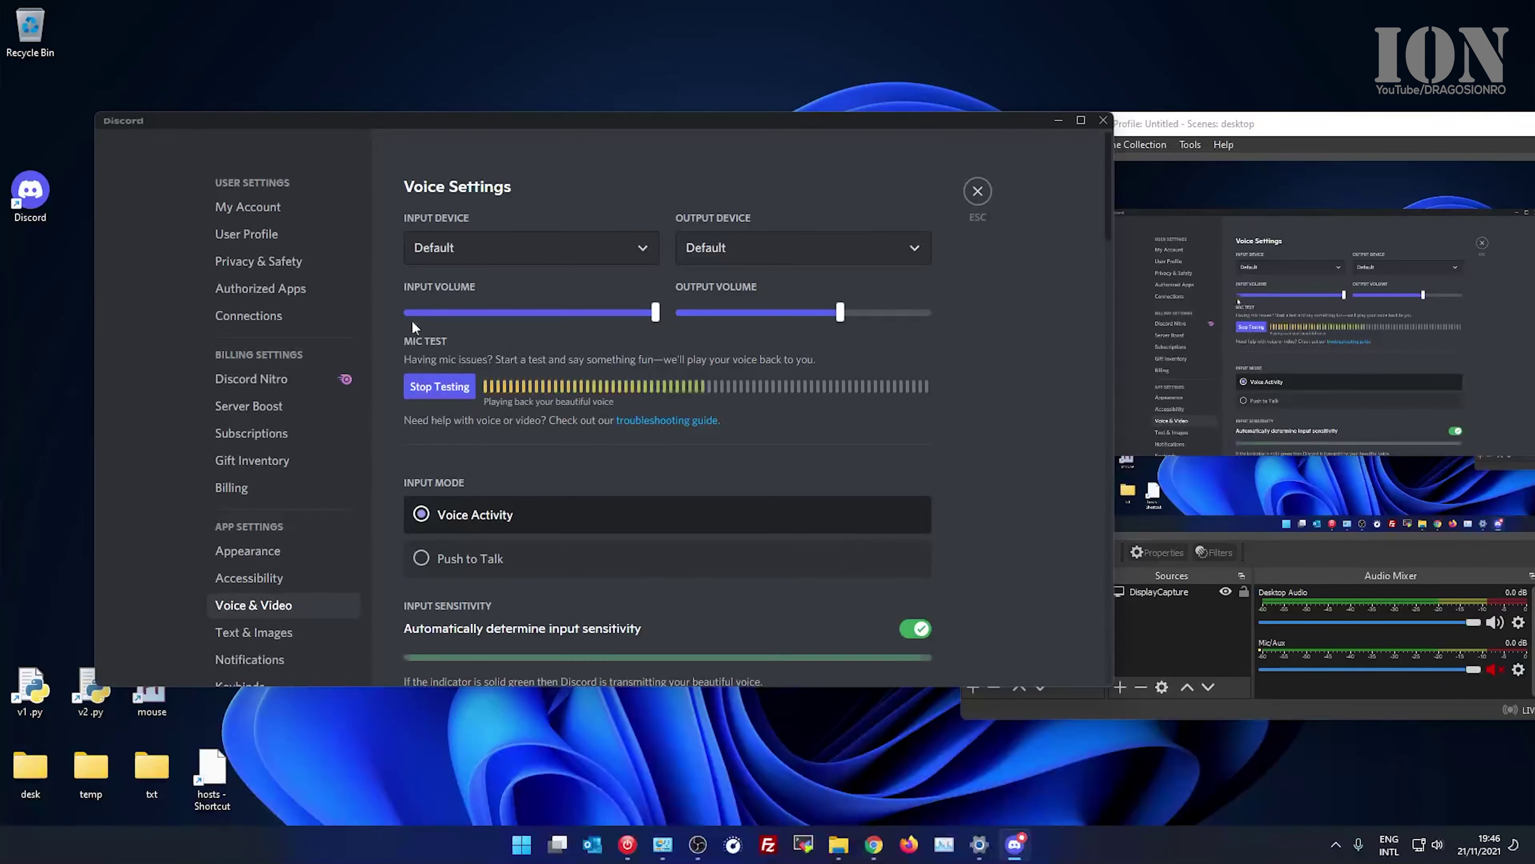
left_click(1427, 843)
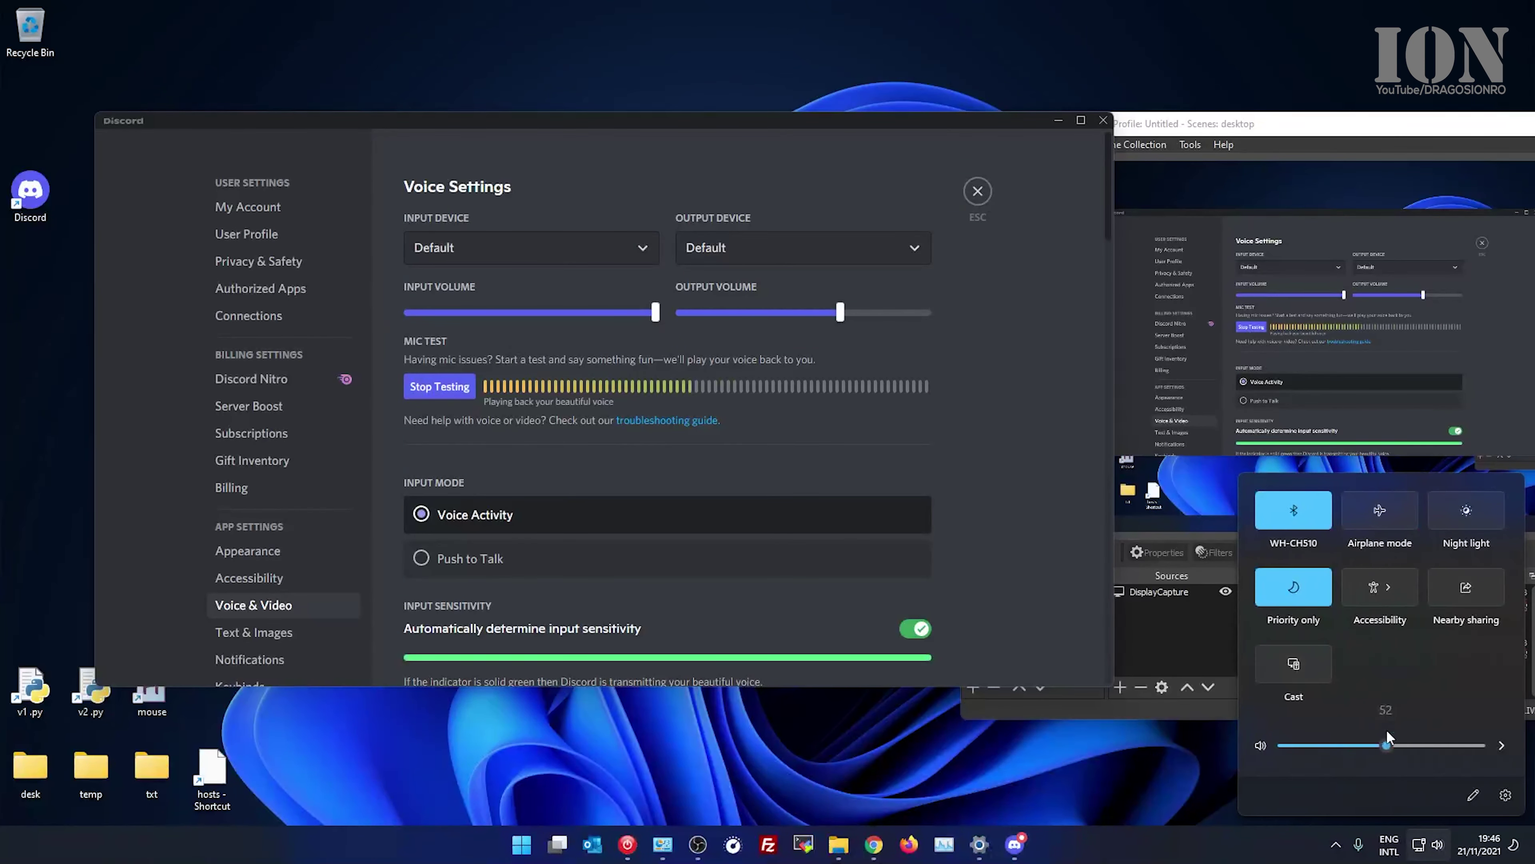
left_click_drag(1413, 749, 1467, 744)
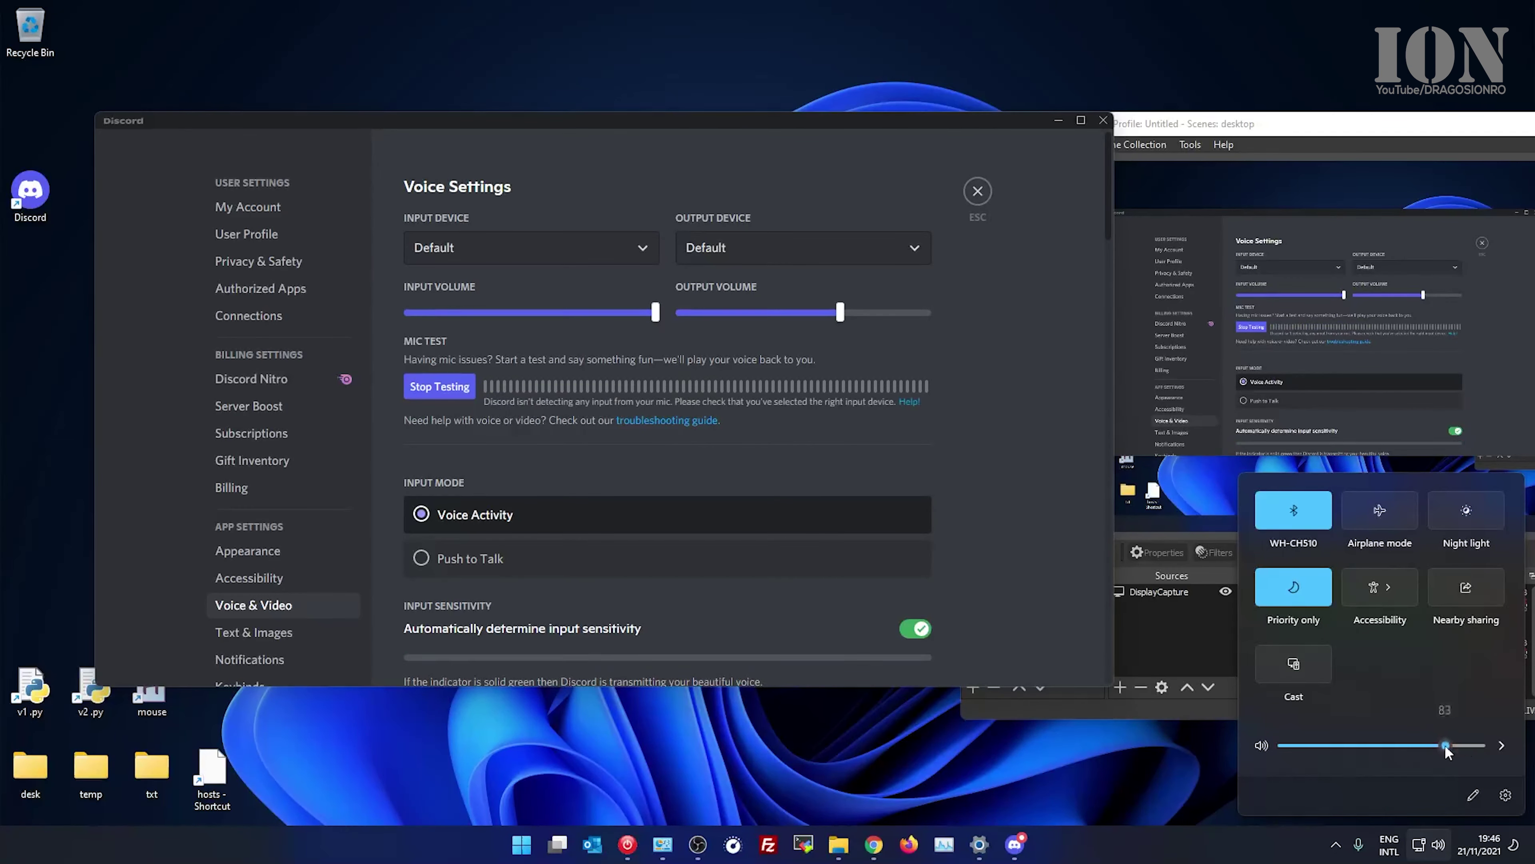
Step: Set Discord's input device to Headset (WH-CH510) and its output device to Headphones (WH-CH510)
left_click(636, 251)
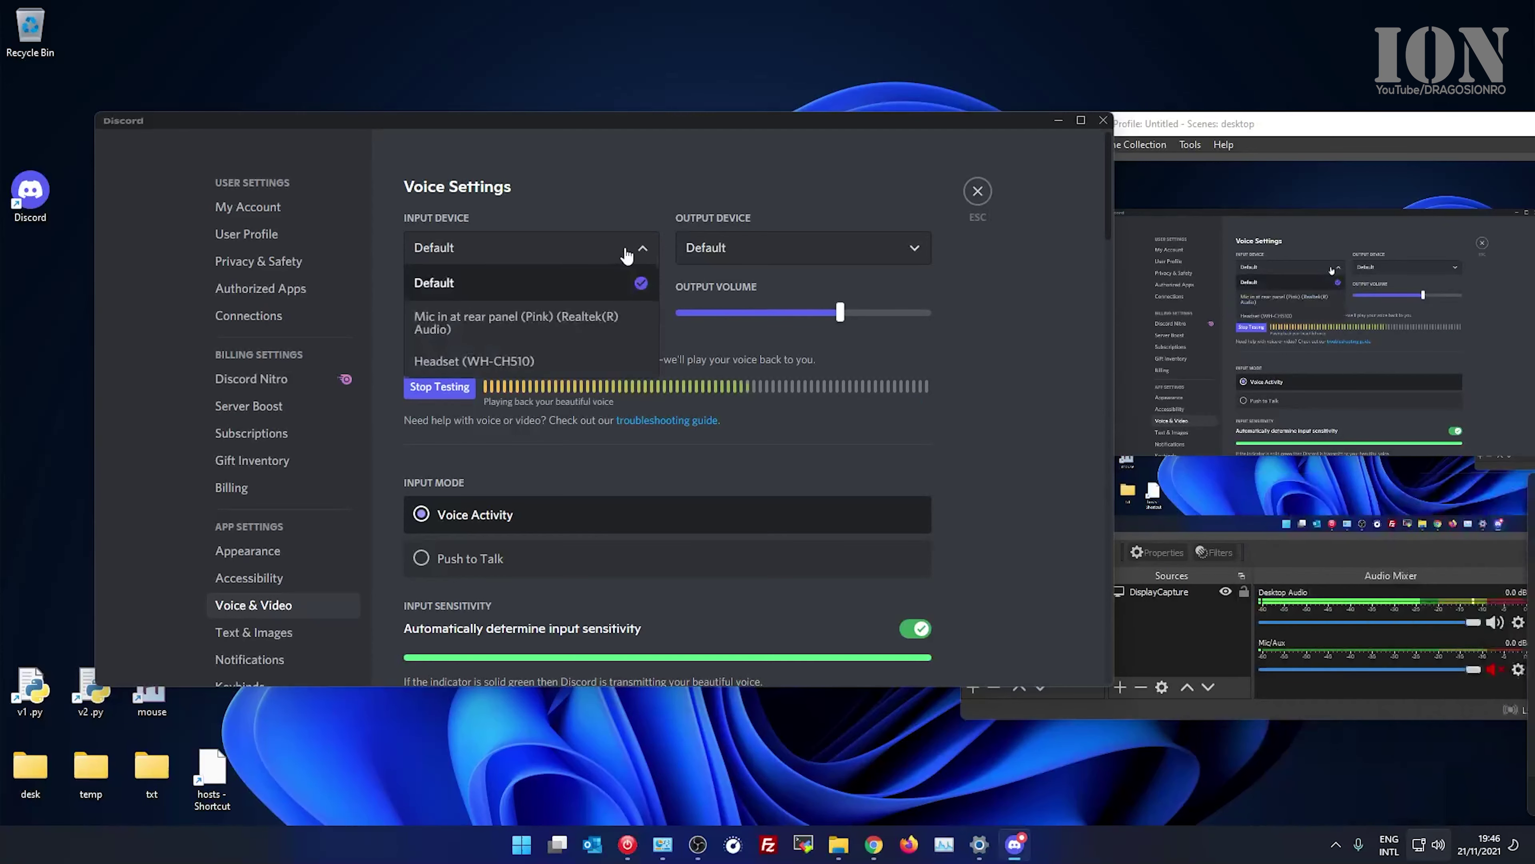
left_click(510, 362)
left_click(777, 251)
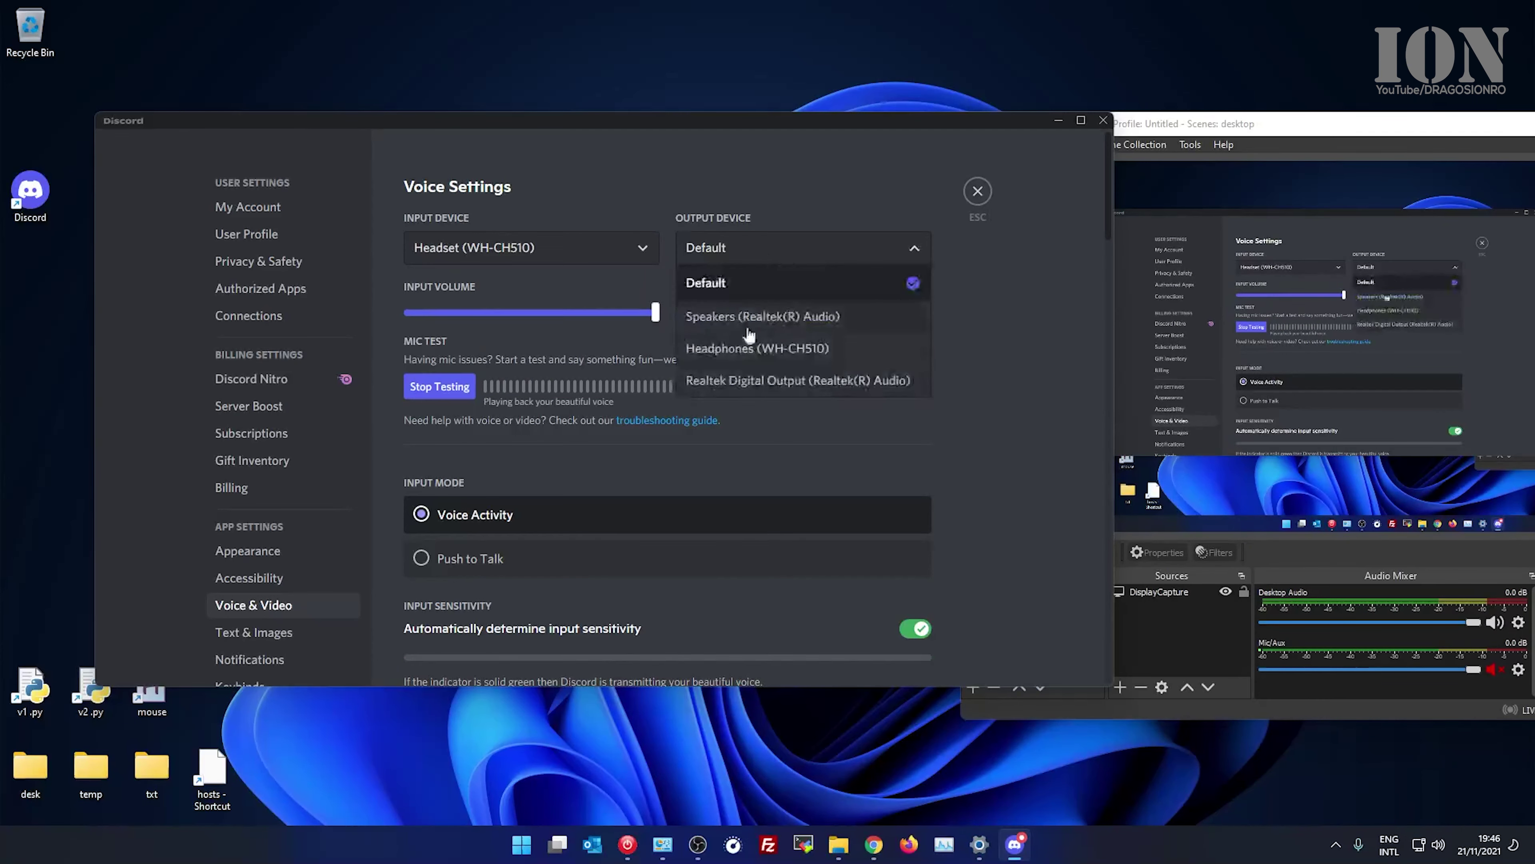
left_click(750, 345)
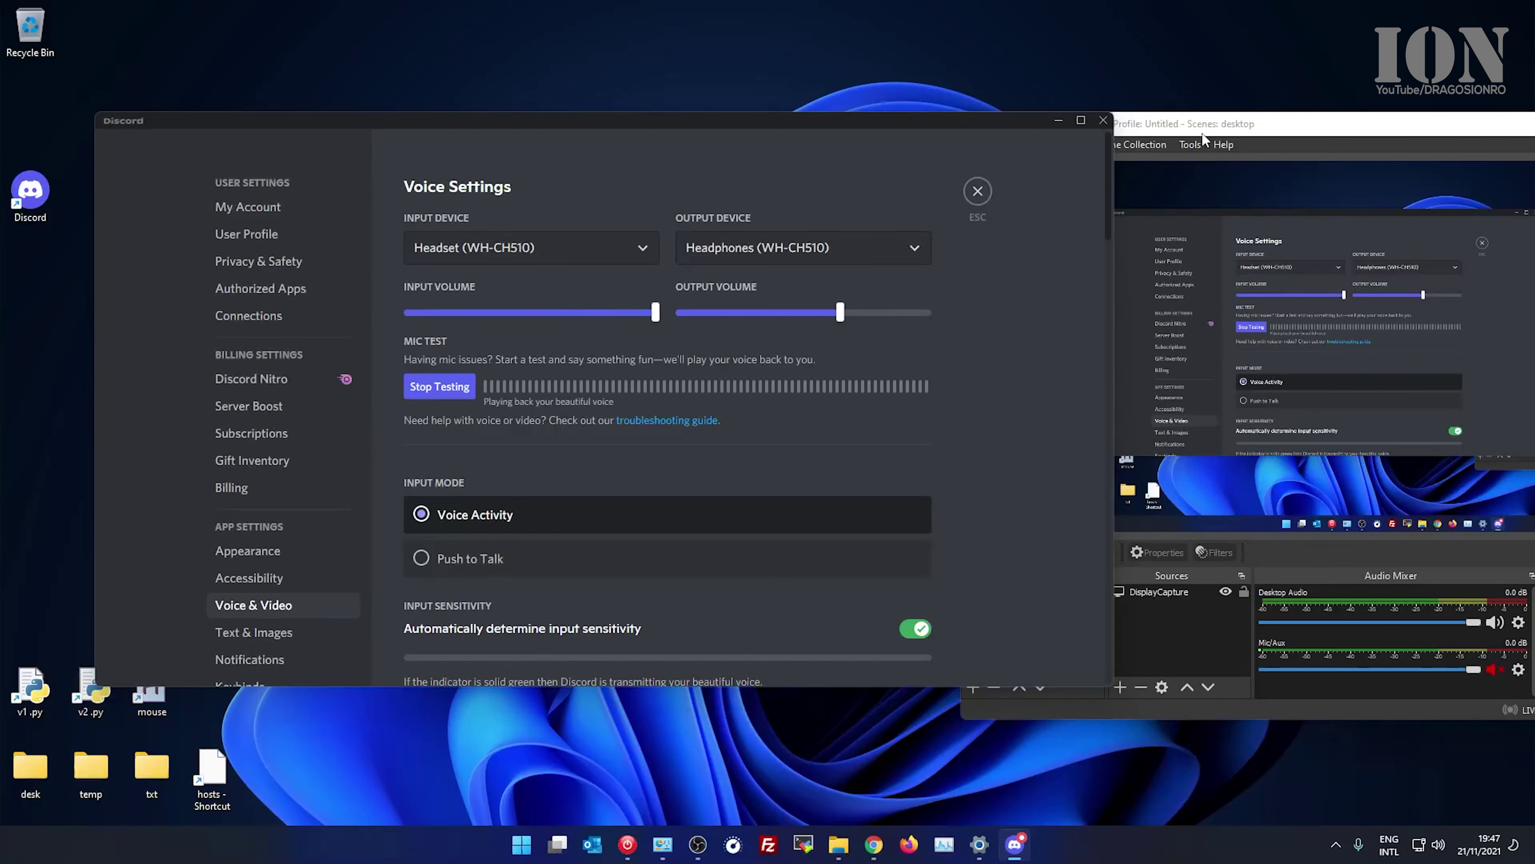
Step: Set the OBS Desktop Audio device to Headphones (WH-CH510), and move and narrow the Discord window so both windows are fully separated
left_click_drag(1204, 134, 1082, 134)
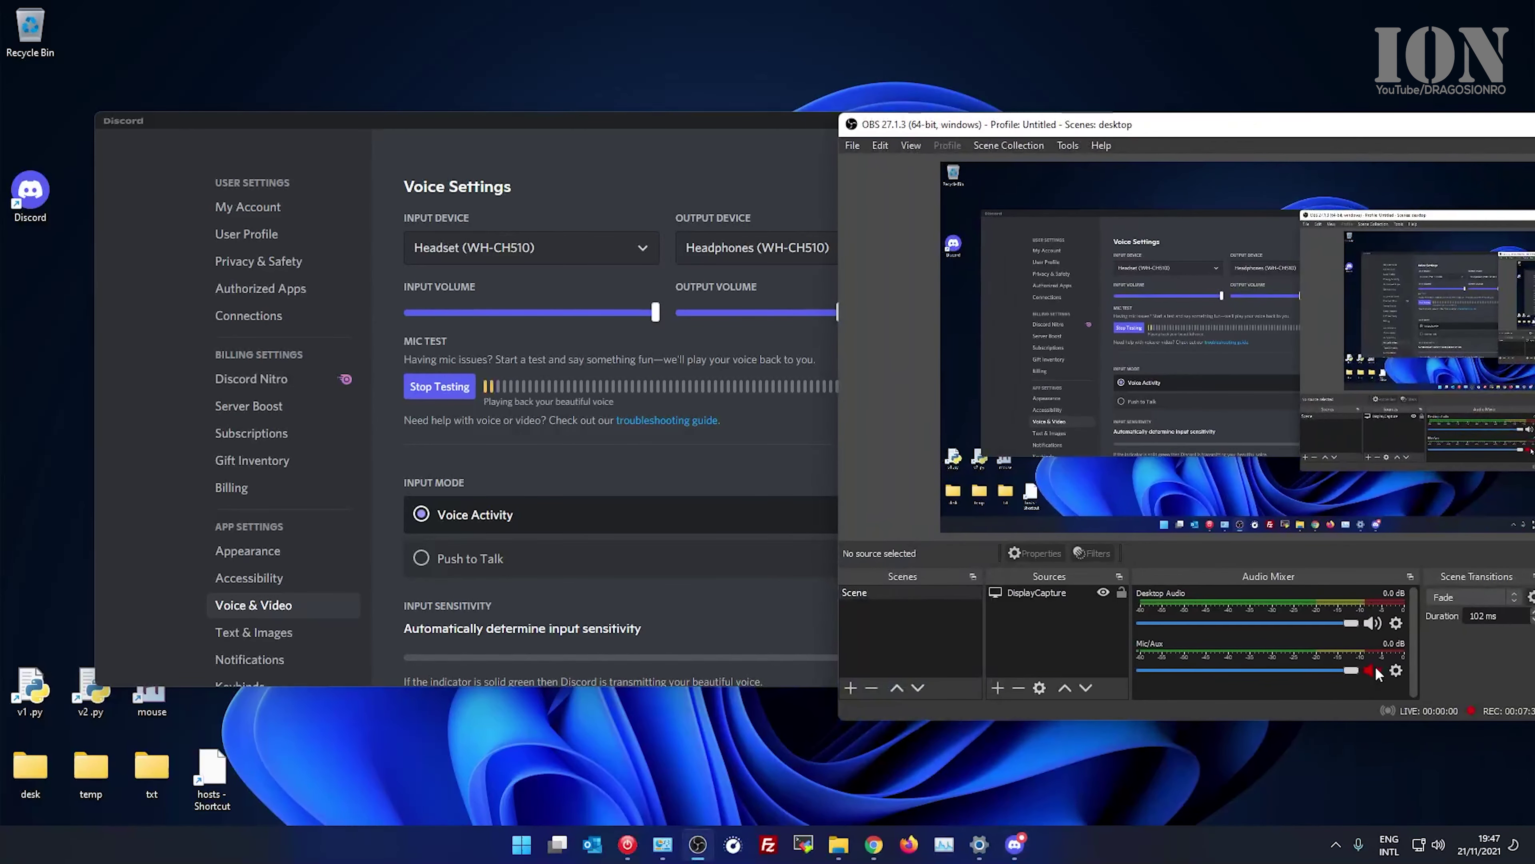
left_click(1397, 626)
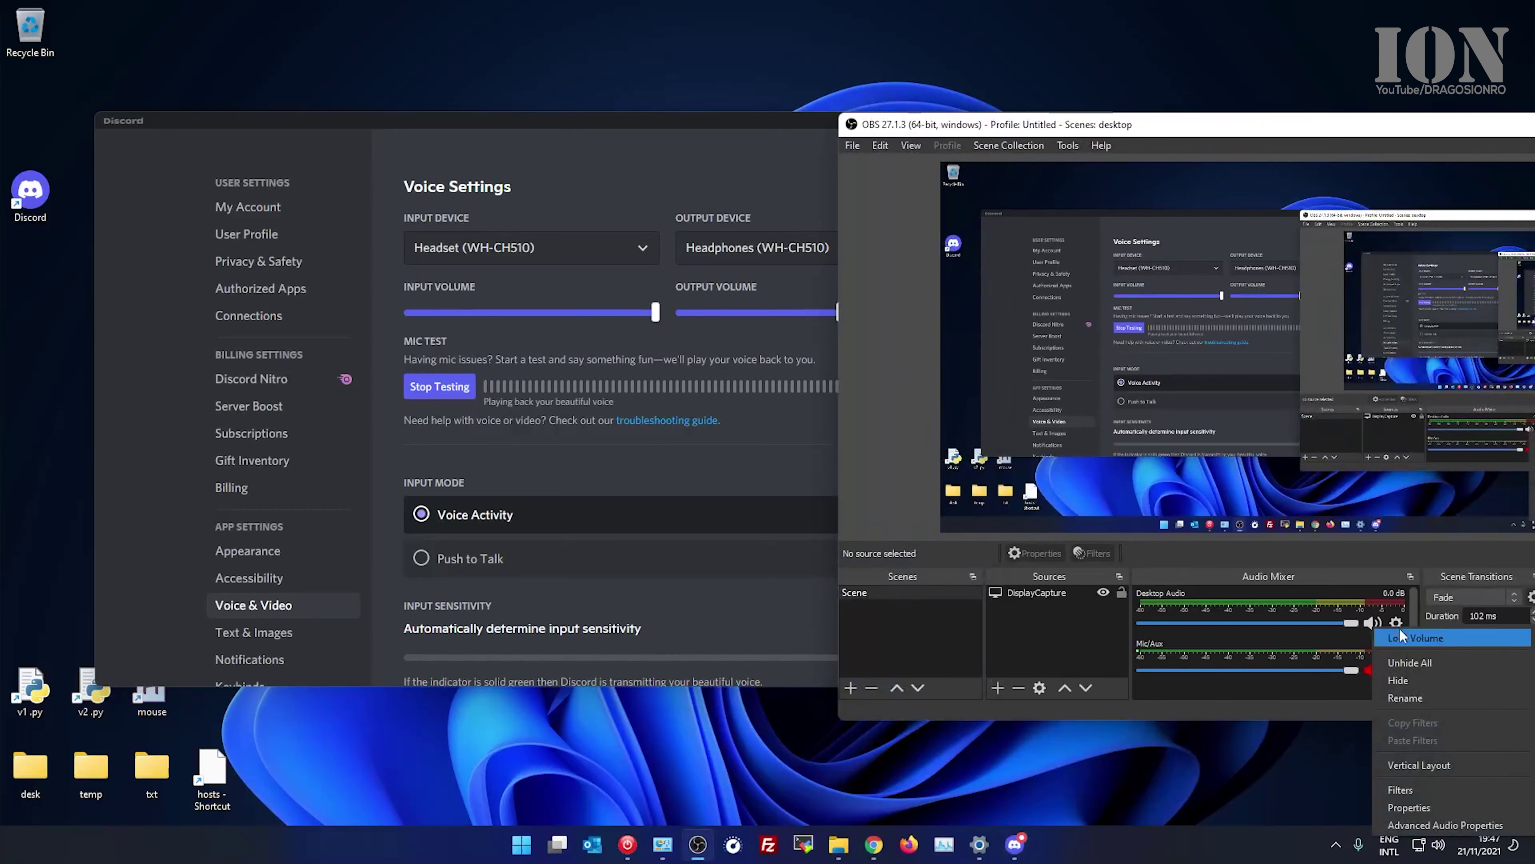
left_click(1421, 808)
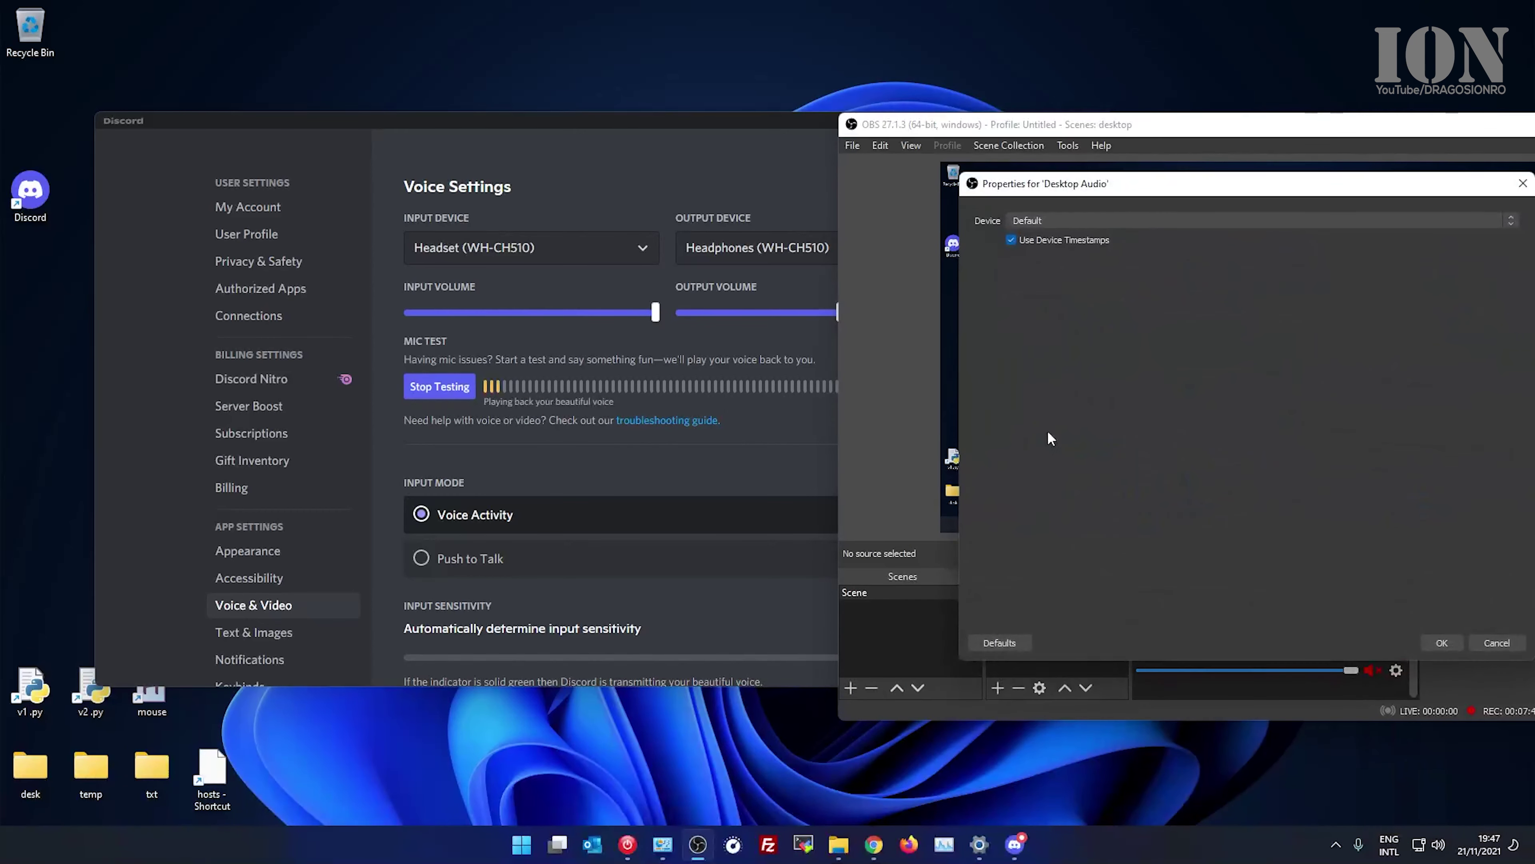
left_click(1082, 220)
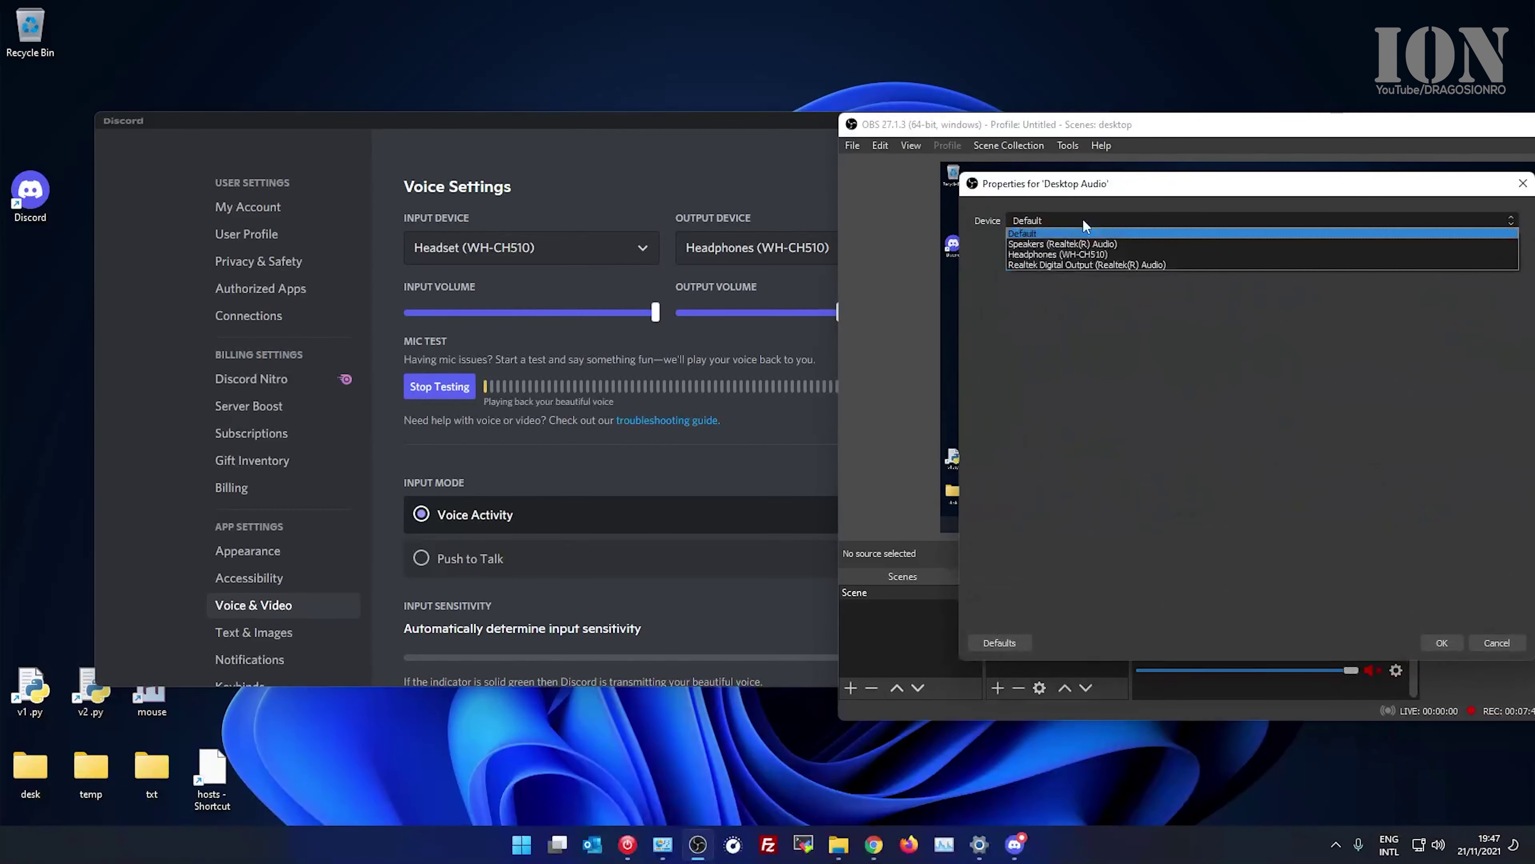
left_click(1080, 253)
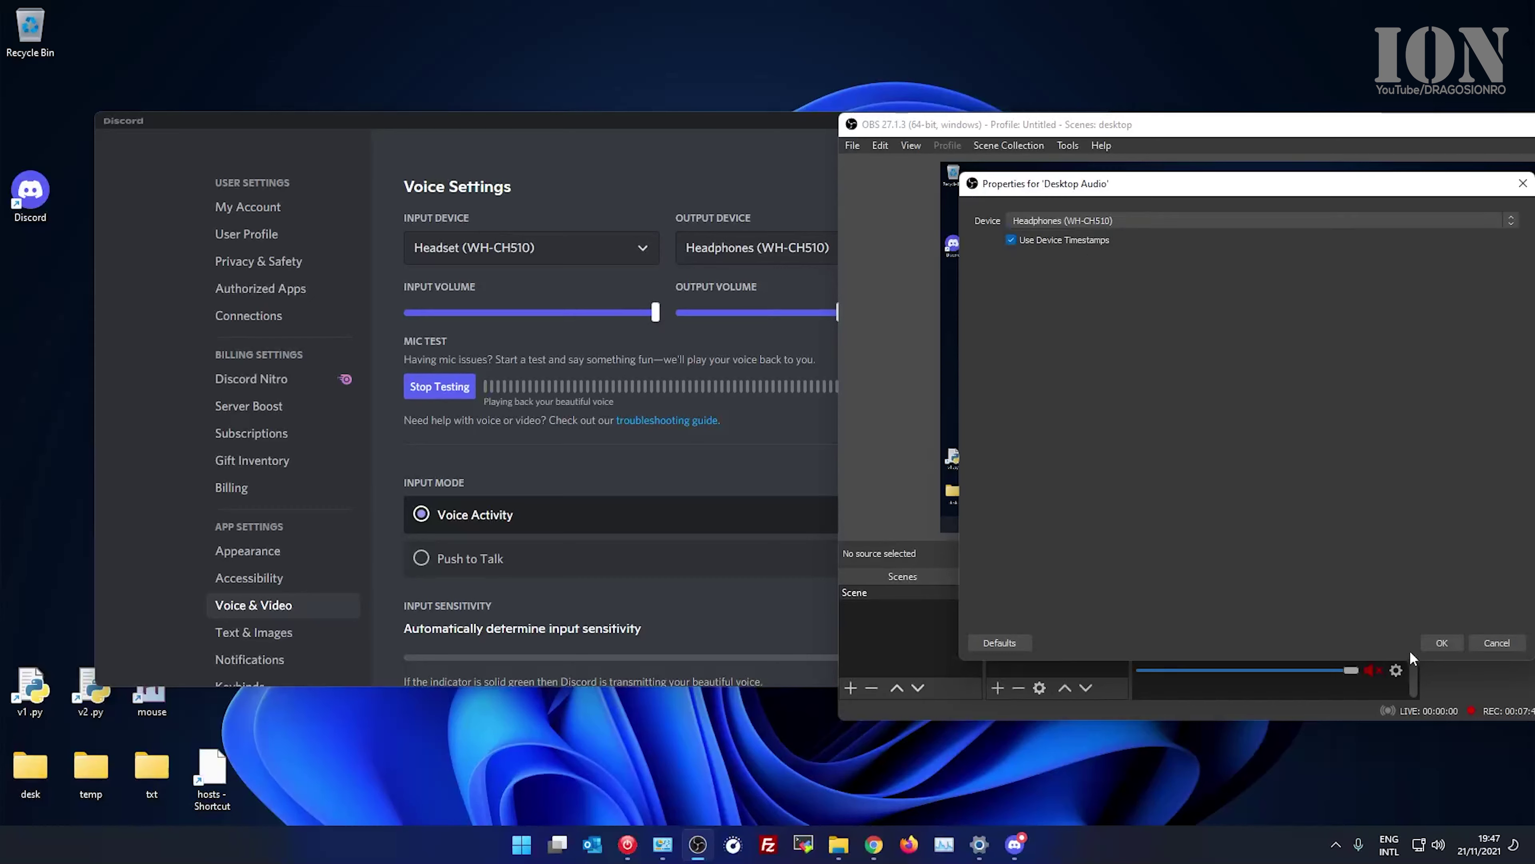
left_click(1443, 642)
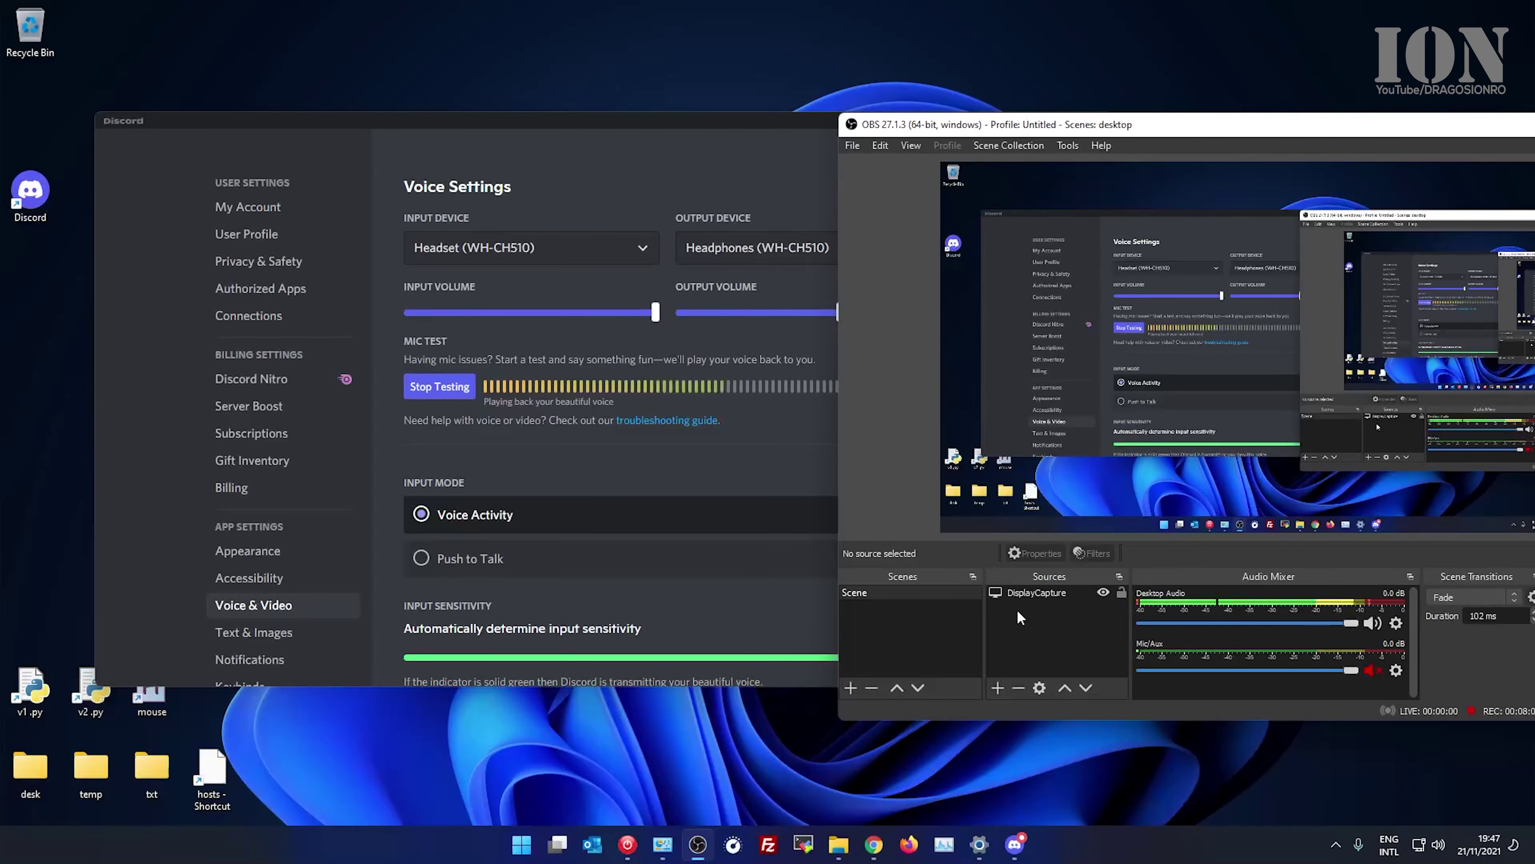
left_click_drag(533, 130, 452, 139)
left_click_drag(1038, 343, 813, 343)
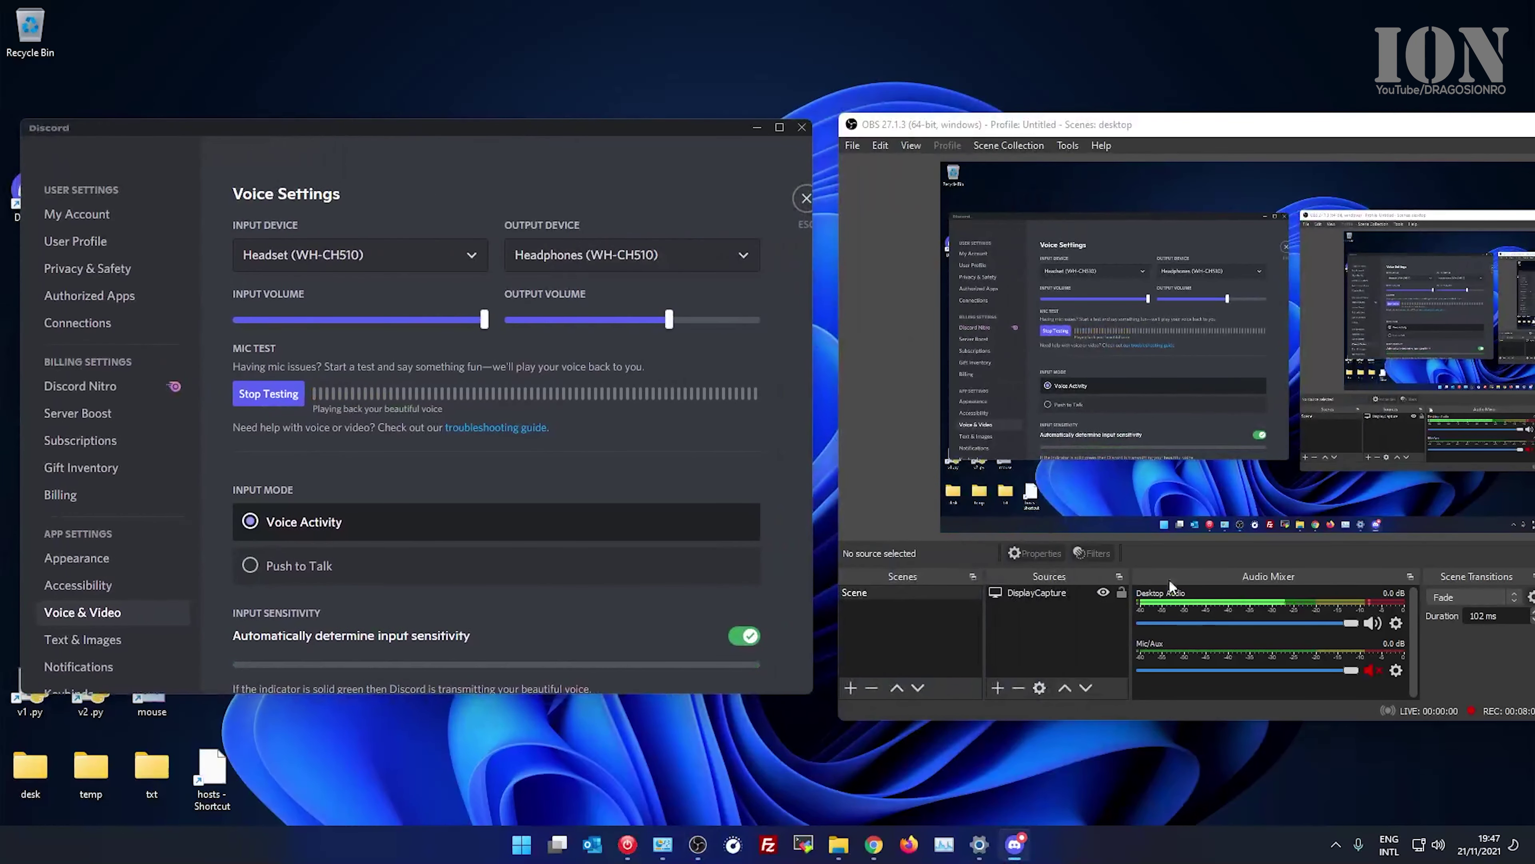
Step: Set the Desktop Audio device in OBS back to Default
left_click(1396, 623)
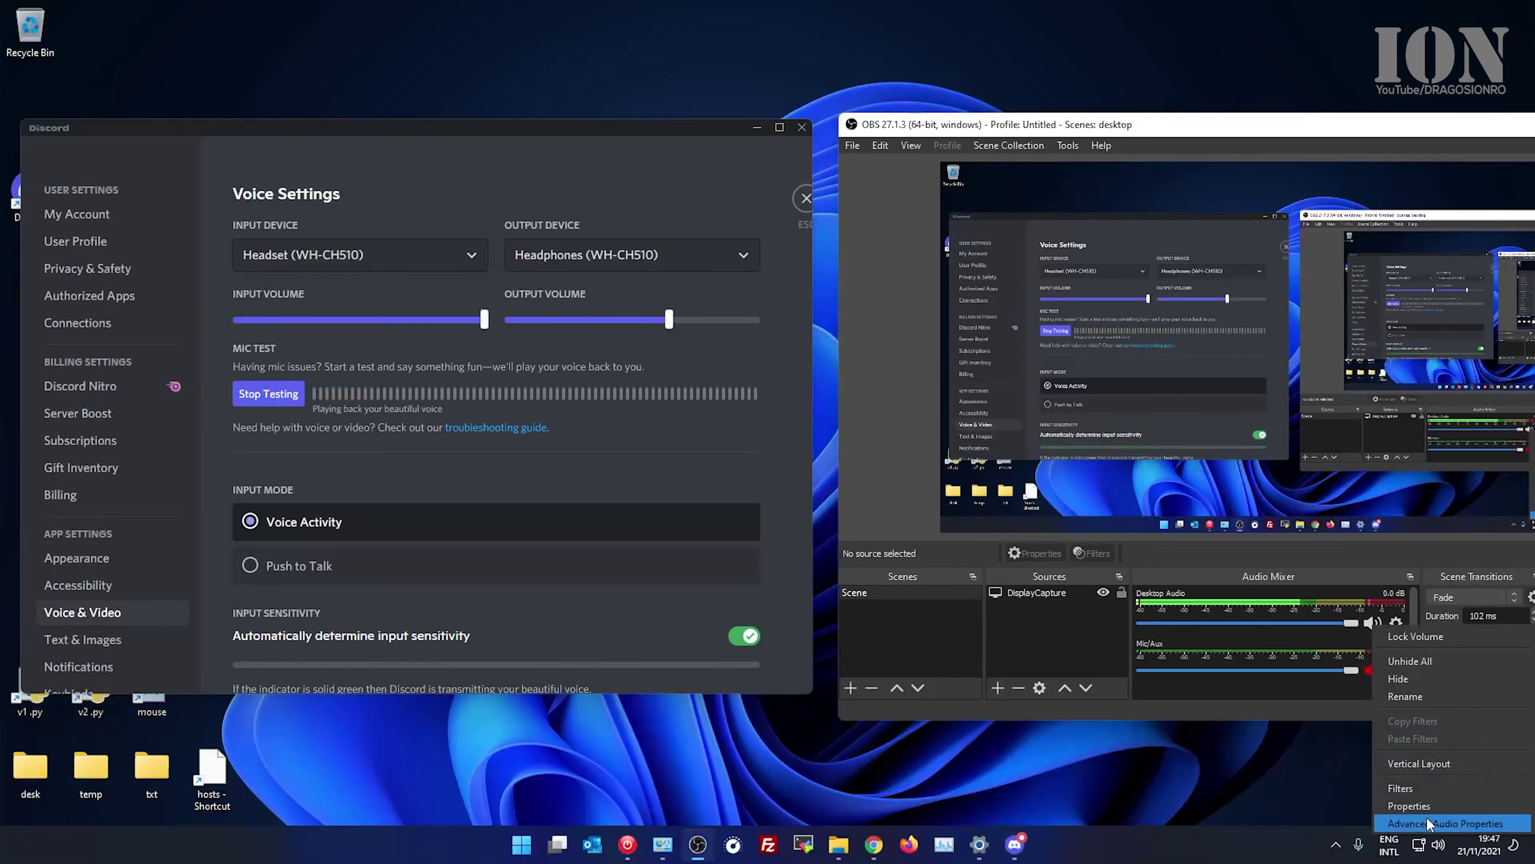
left_click(1427, 805)
left_click(1069, 220)
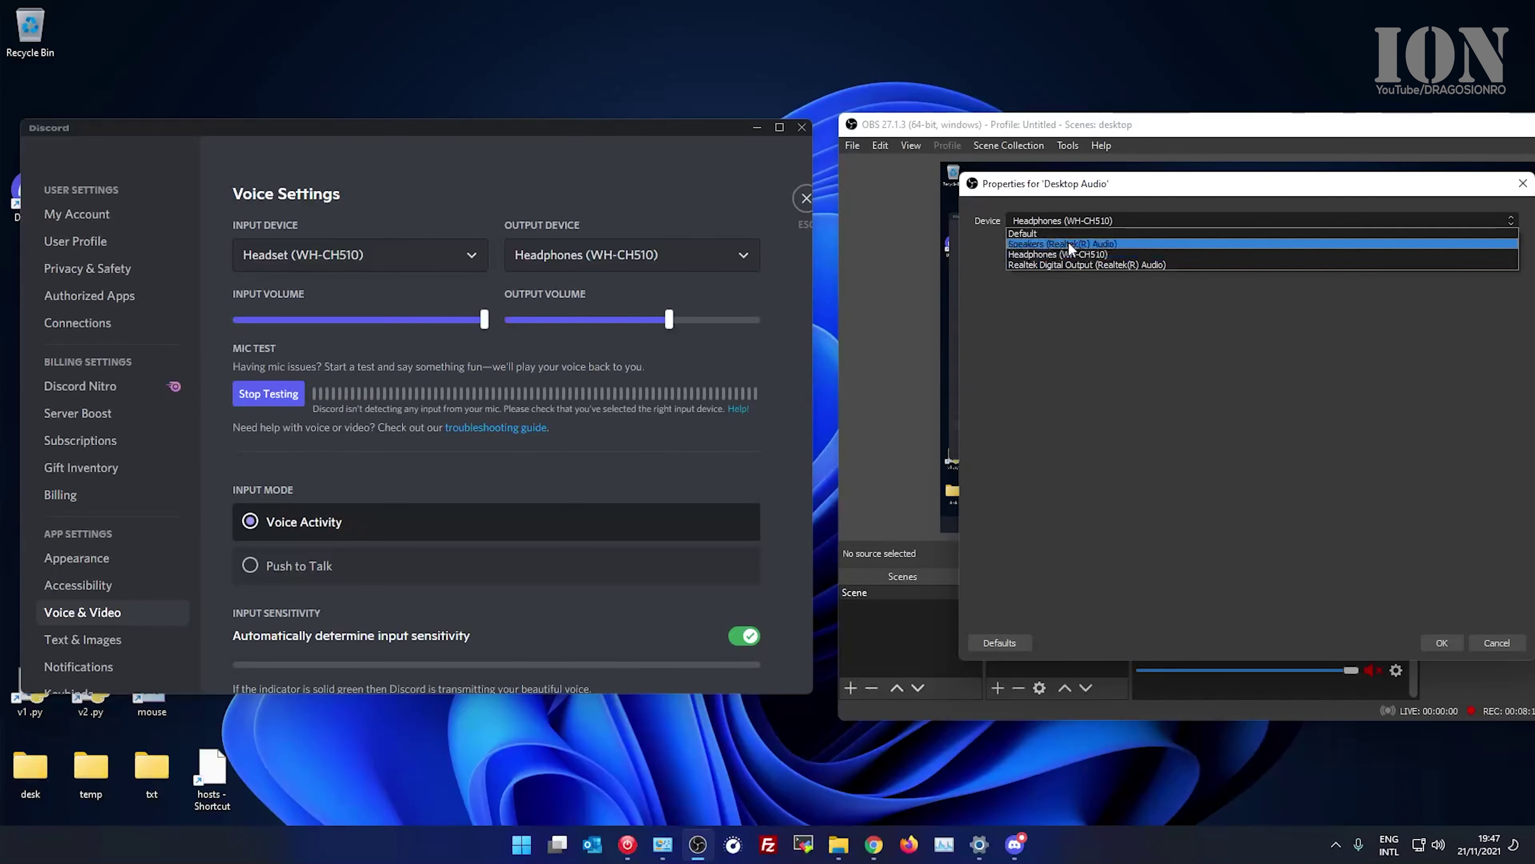
left_click(1022, 232)
left_click(1442, 642)
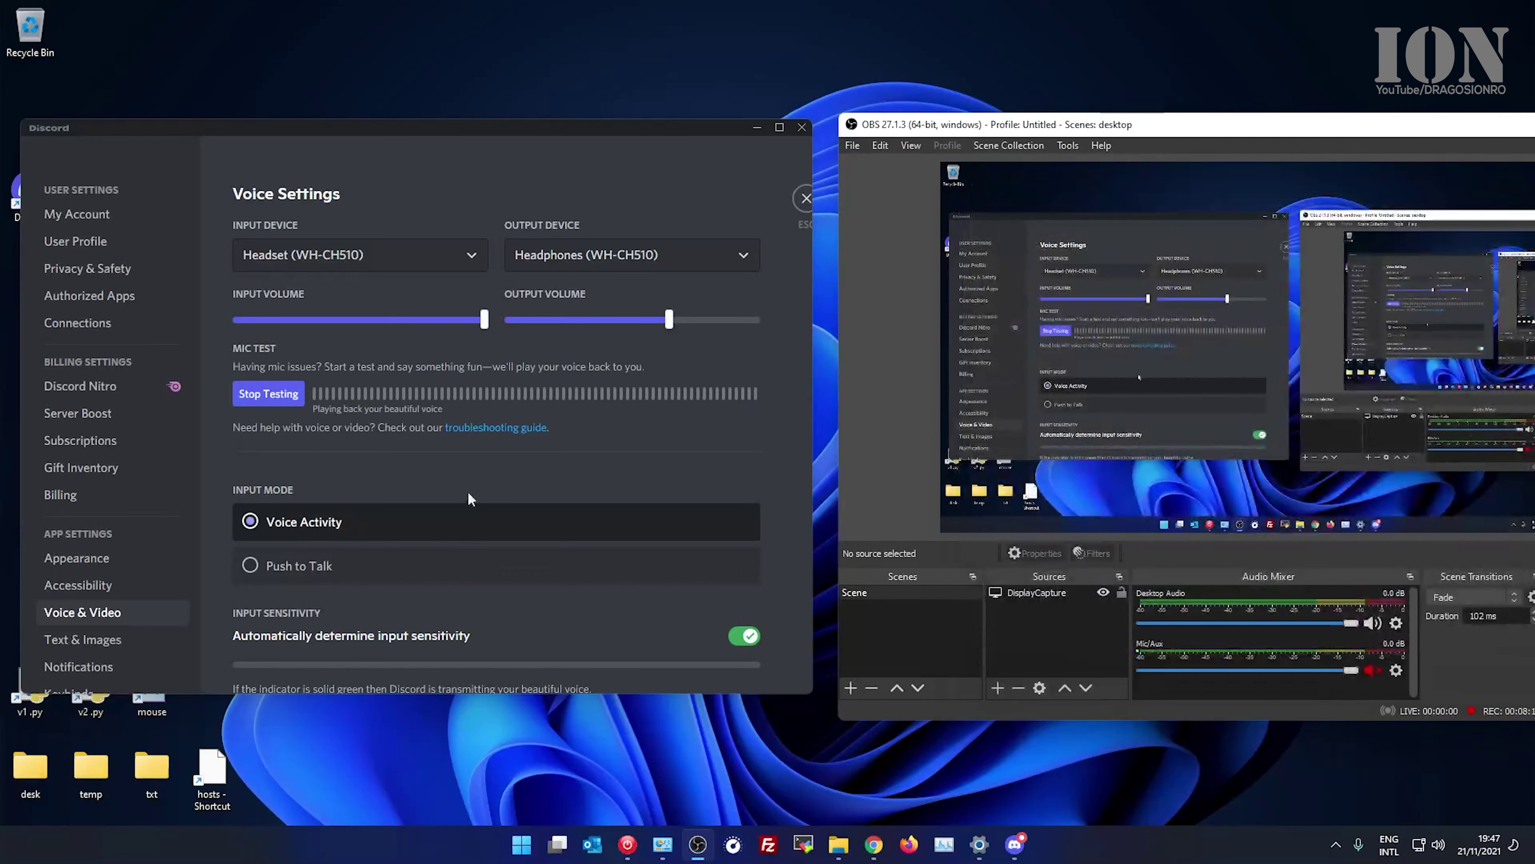
Step: Return both the output device and the input device in the Discord voice settings to Default
left_click(580, 258)
left_click(544, 289)
left_click(463, 256)
left_click(310, 289)
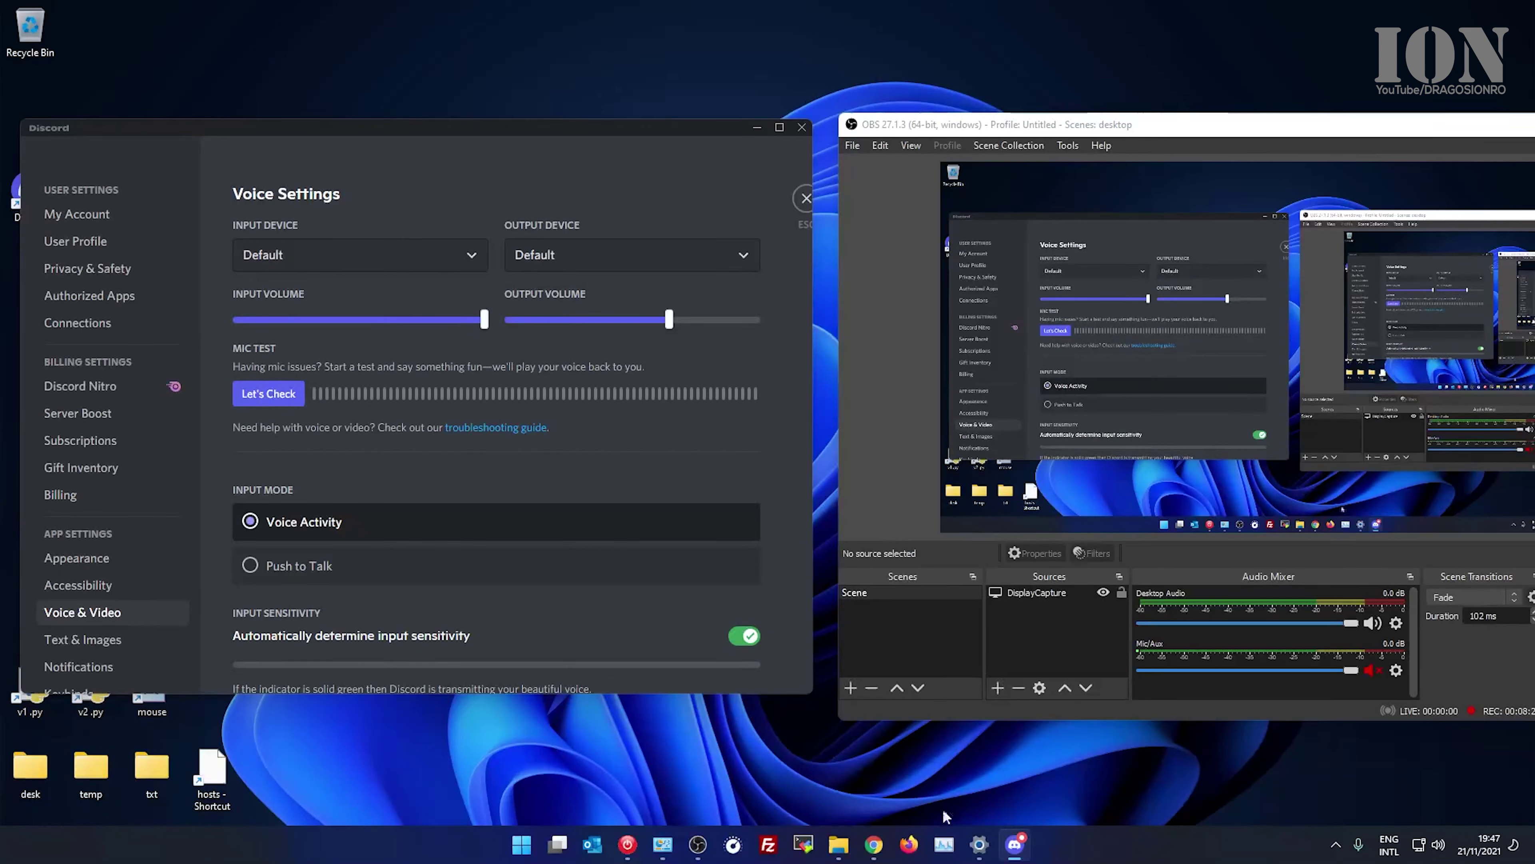
Step: In Windows Settings, choose the WH-CH510 Headphones for output and Headset for input, and go back to the System overview
left_click(978, 844)
left_click(417, 263)
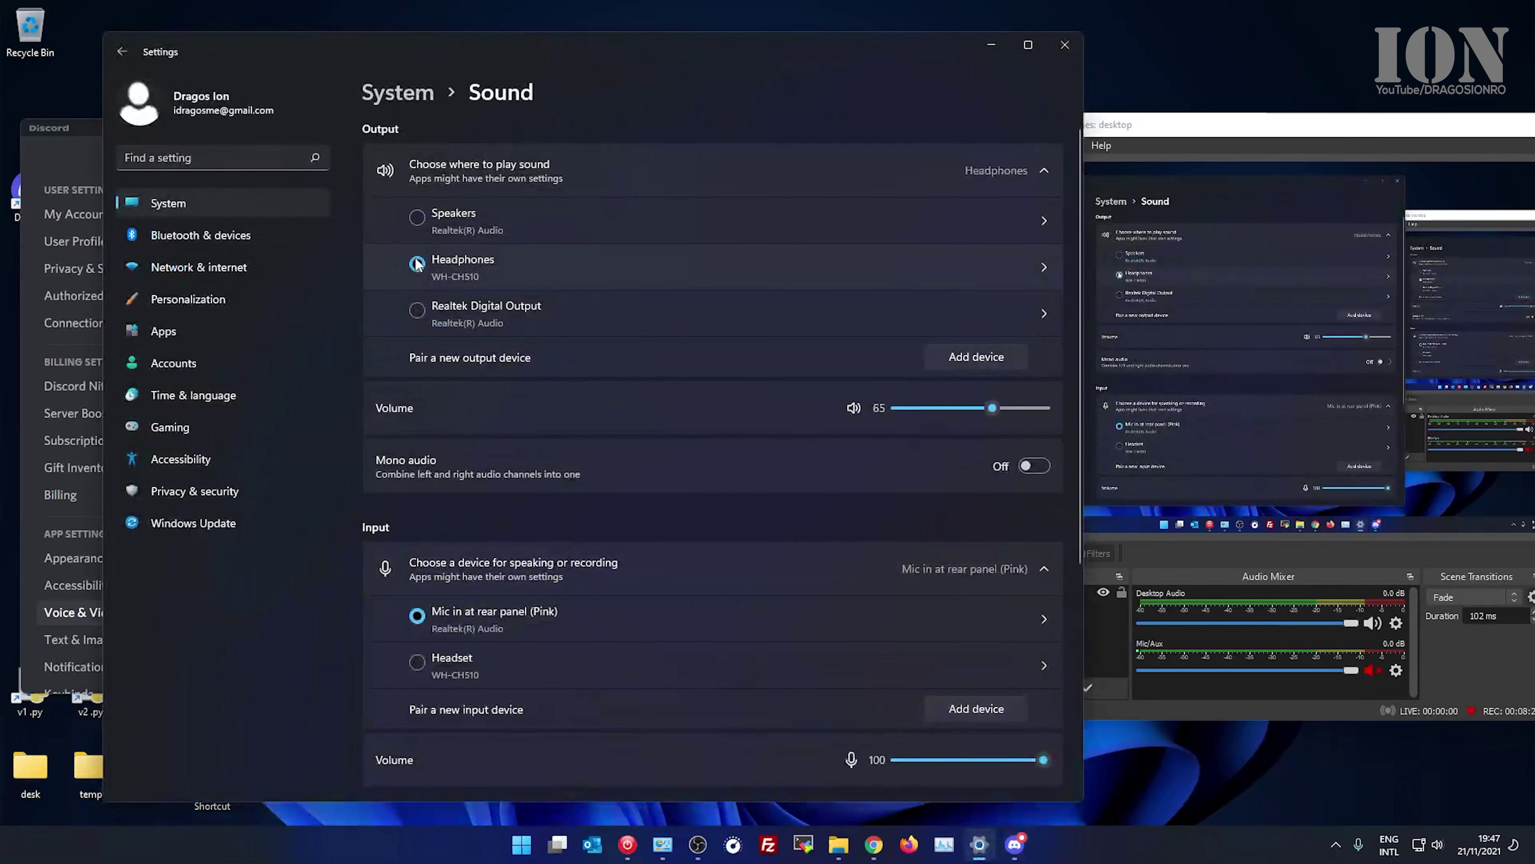
left_click(416, 662)
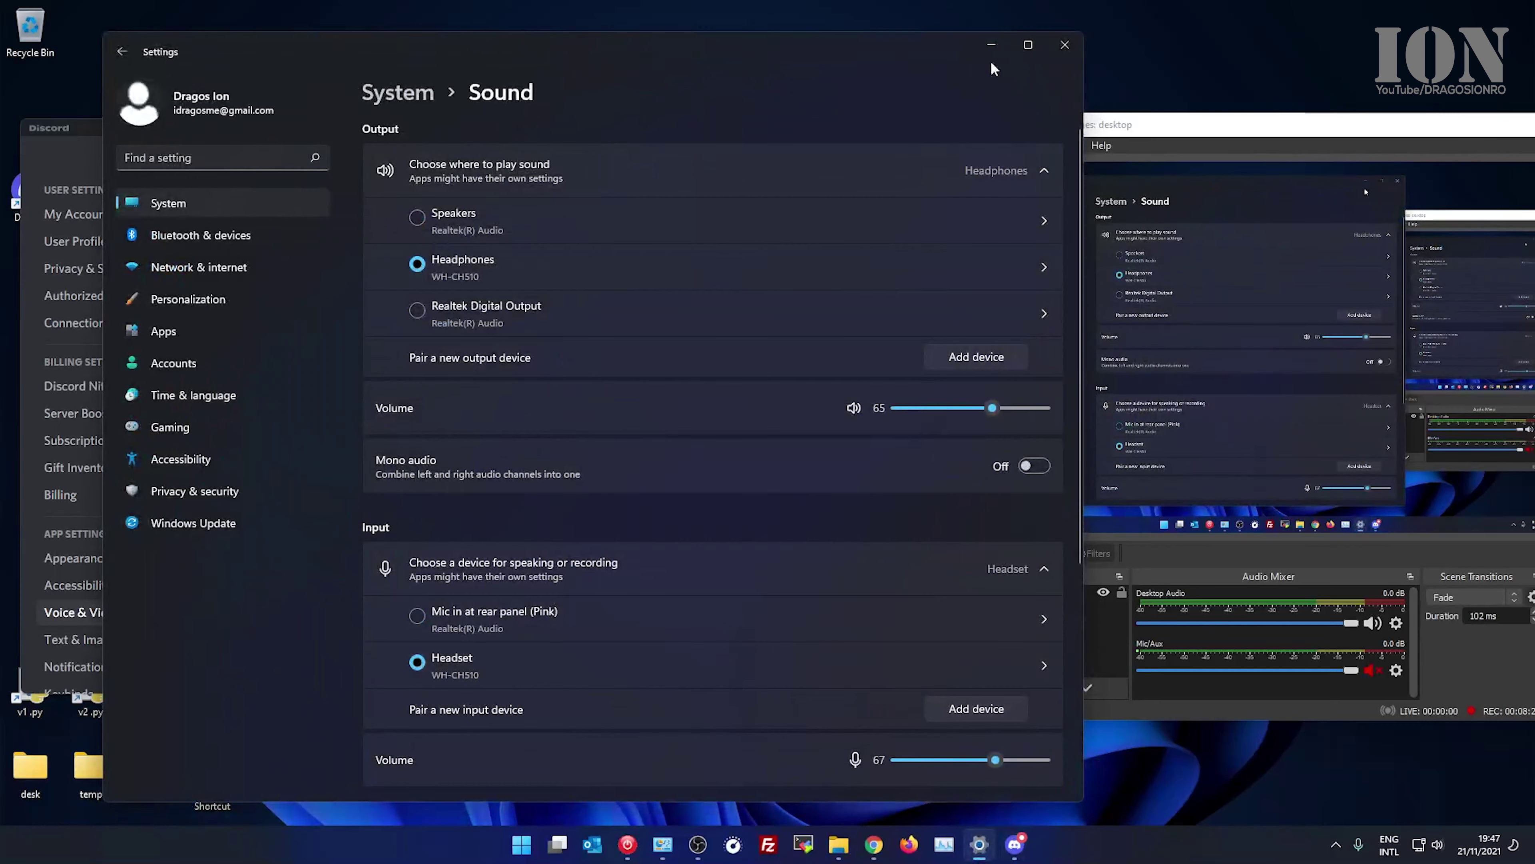
left_click(398, 92)
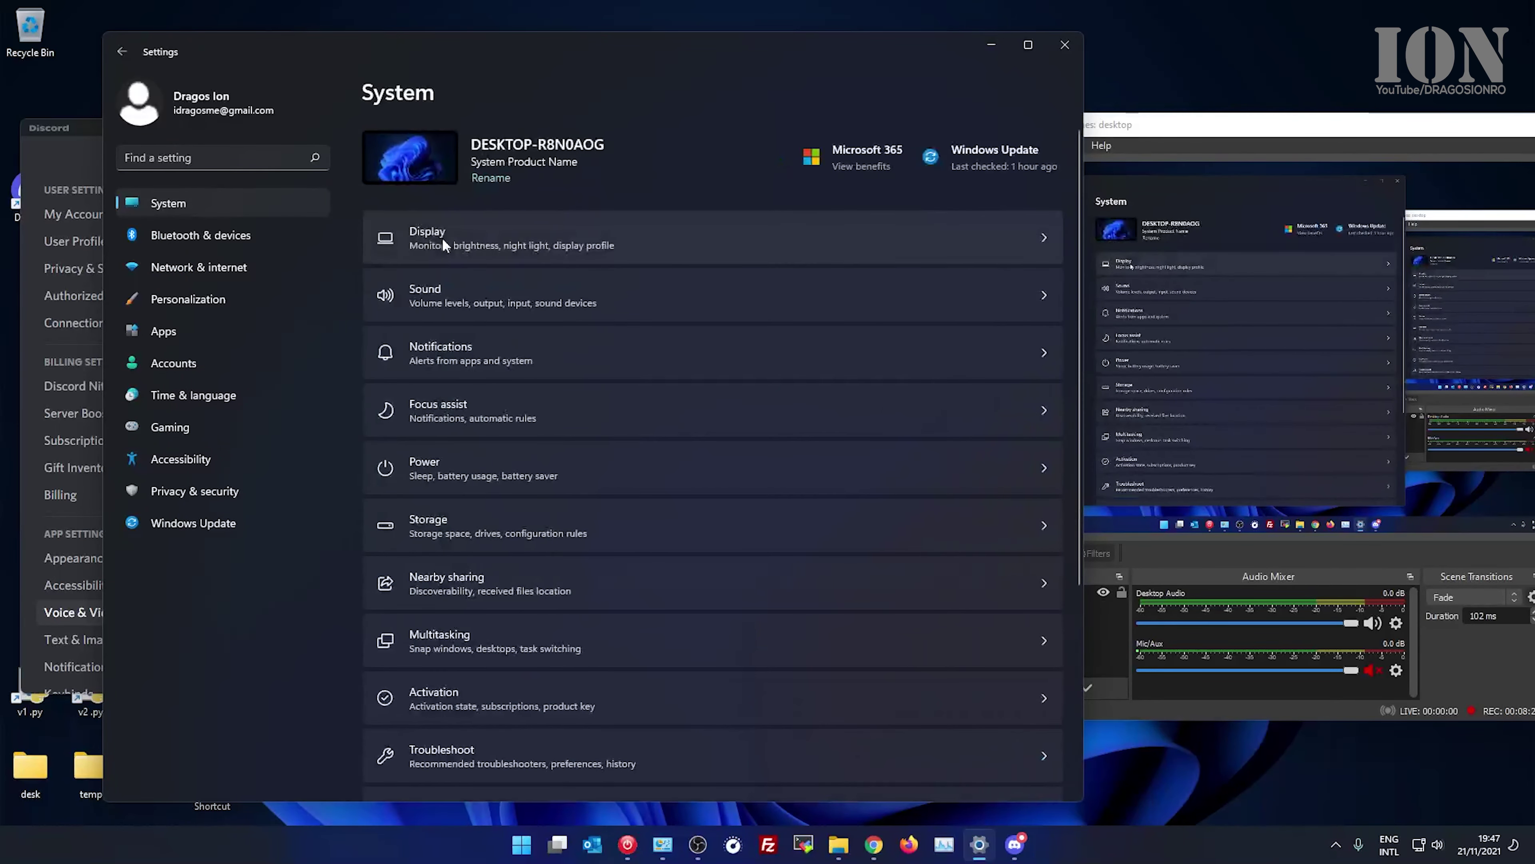
Step: Check the chosen devices on the Windows Sound page, minimize Settings and start the mic test in the Discord voice settings
left_click(432, 293)
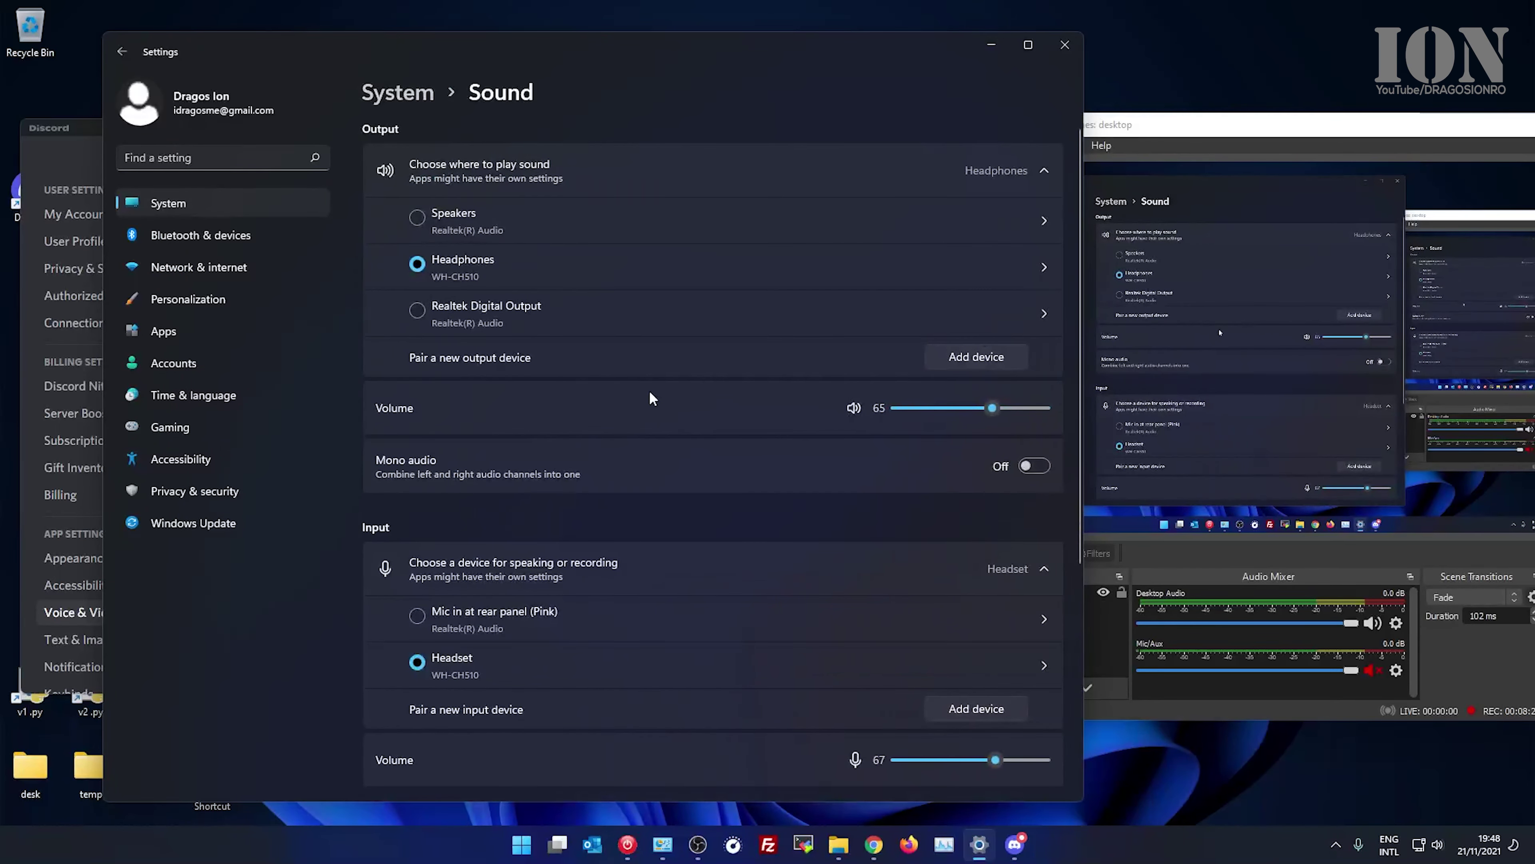
left_click(994, 46)
left_click(266, 394)
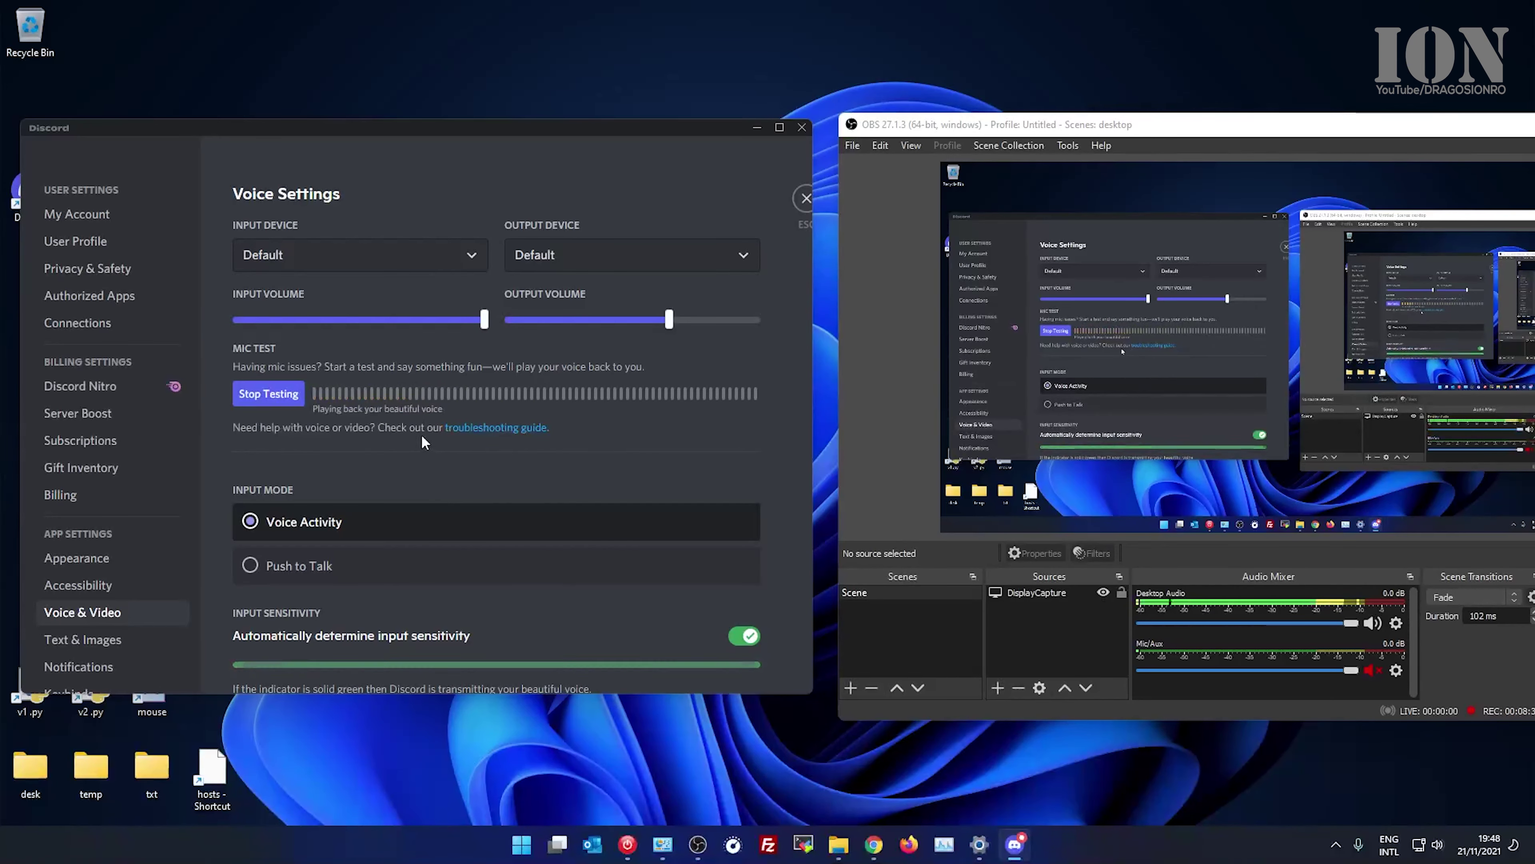
Step: Shift the Discord window slightly up and over the edge of OBS, and look through the remaining voice and video settings
mouse_move(289, 125)
left_mouse_down()
mouse_move(319, 120)
mouse_move(300, 110)
left_mouse_up()
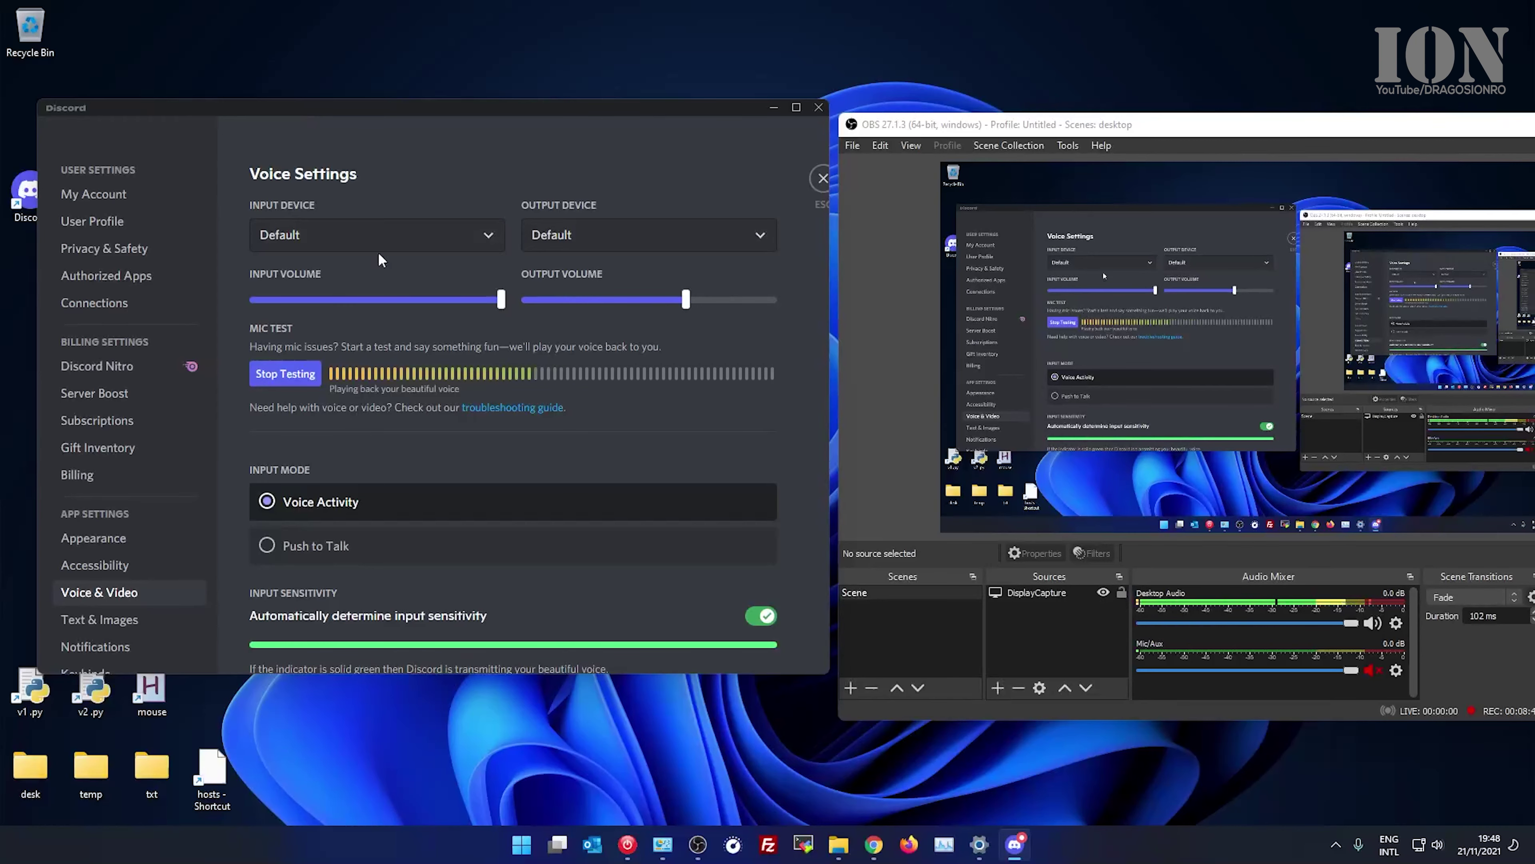
left_click_drag(419, 112, 431, 112)
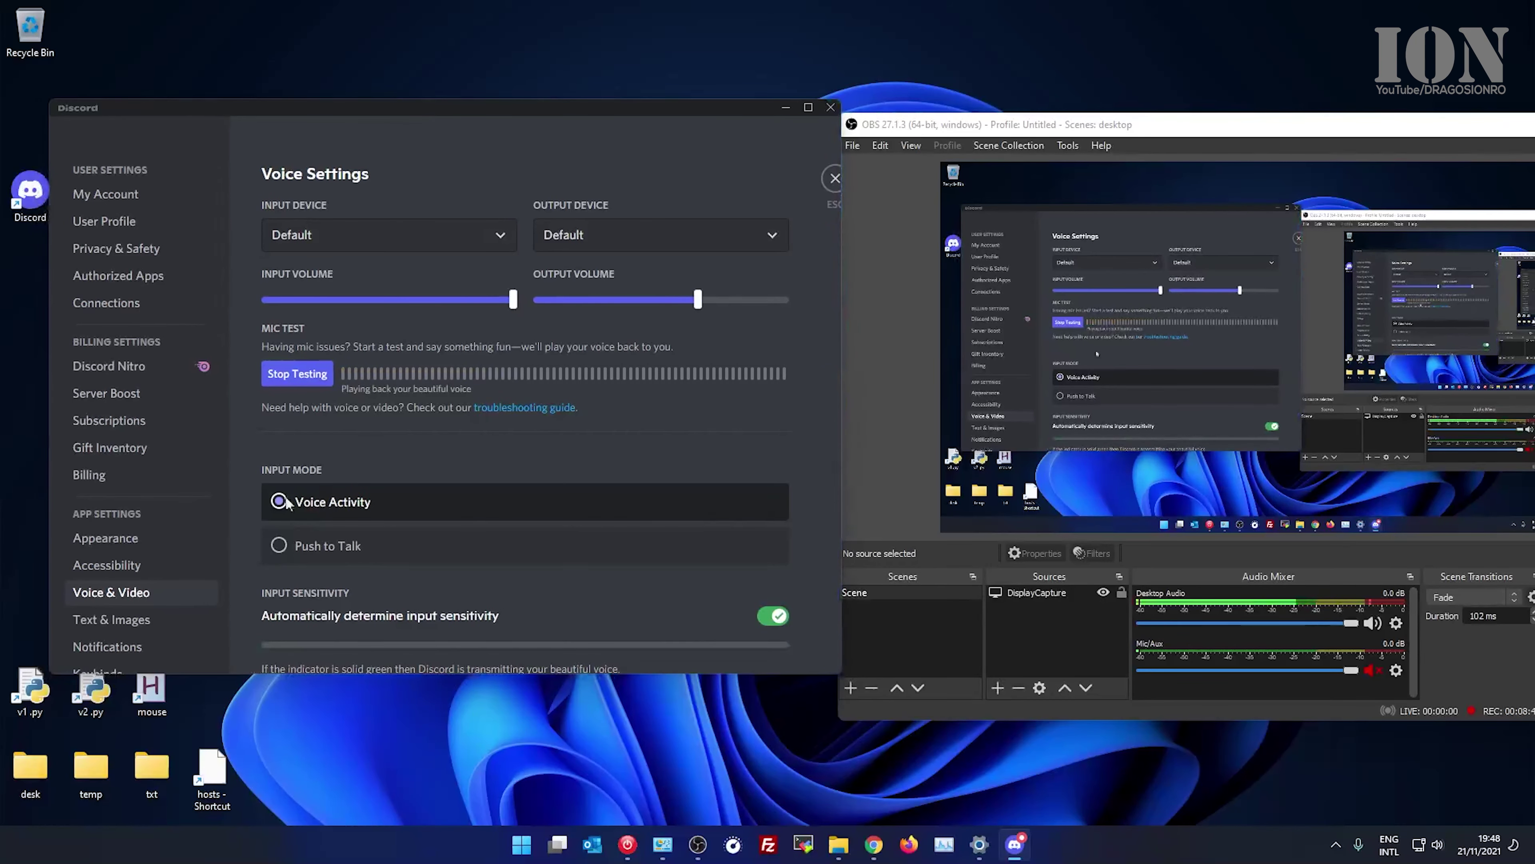
scroll(571, 571, "down", 6)
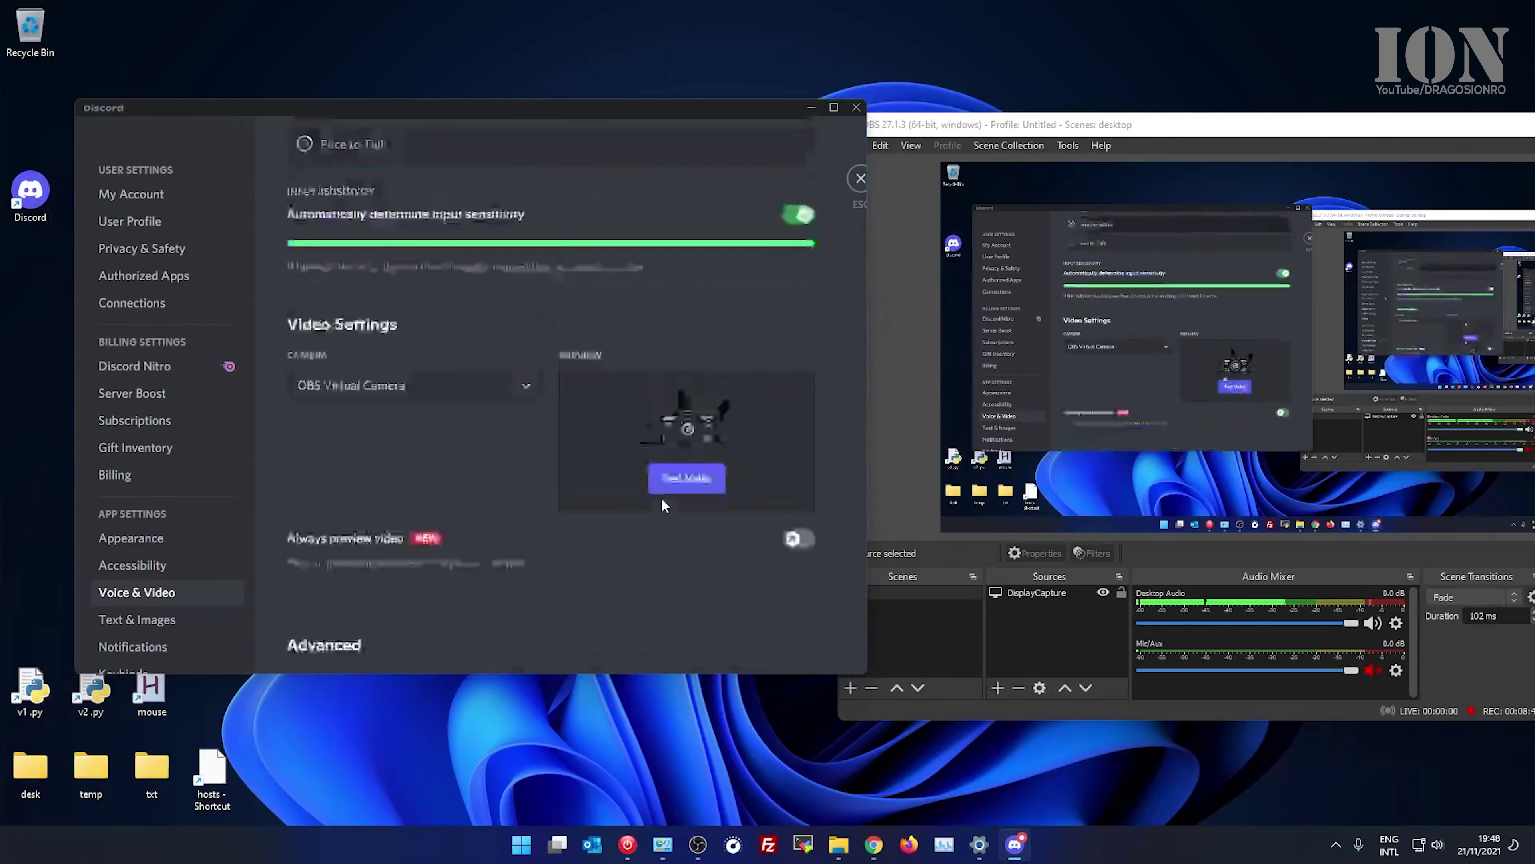
Step: Leave the Discord user settings and join the General voice channel of the DIY Projects server
left_click(859, 180)
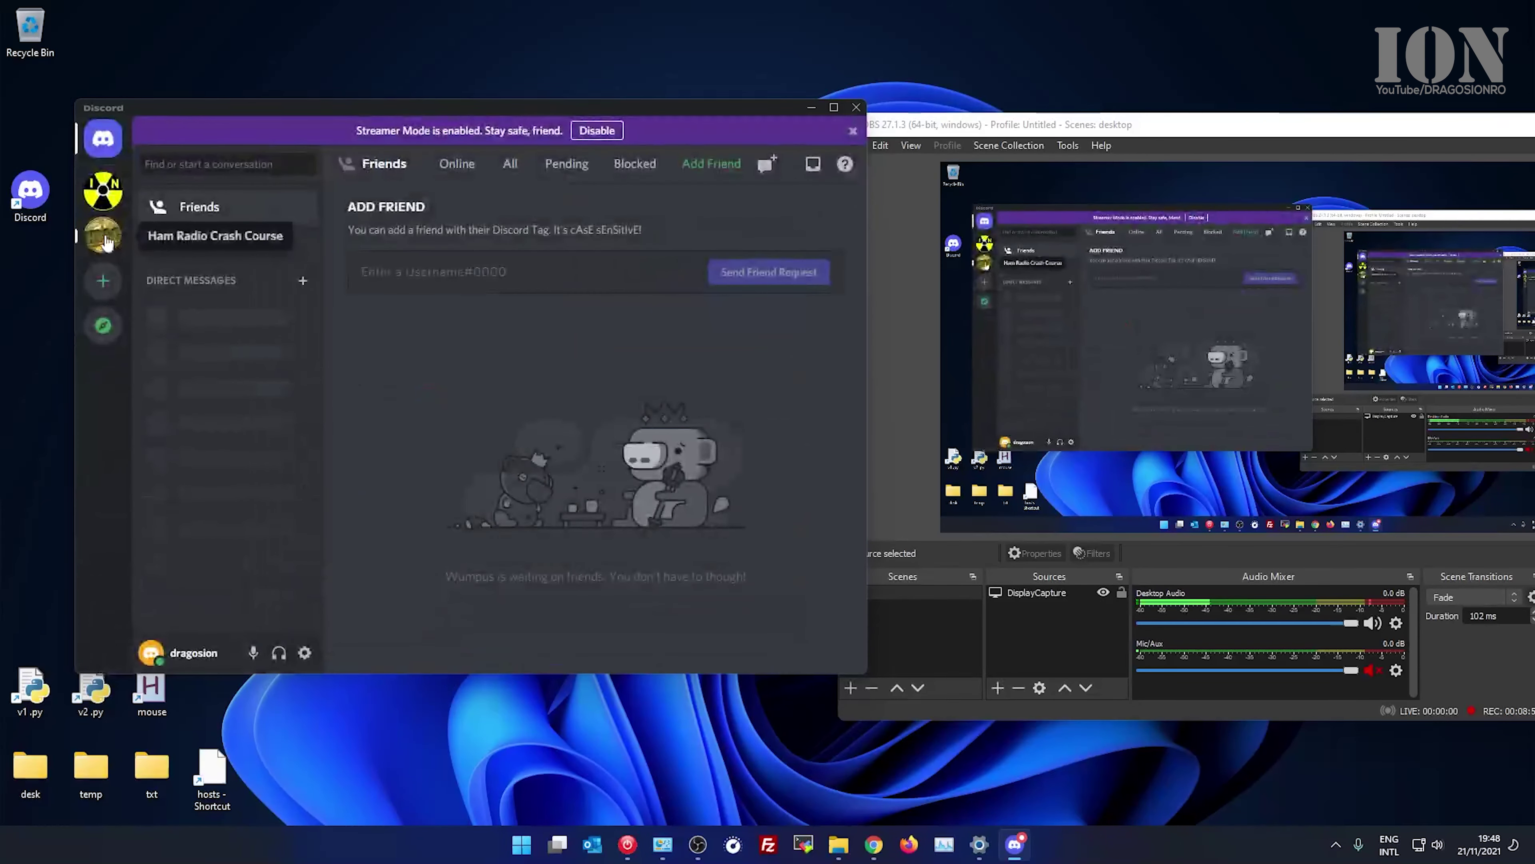
left_click(103, 195)
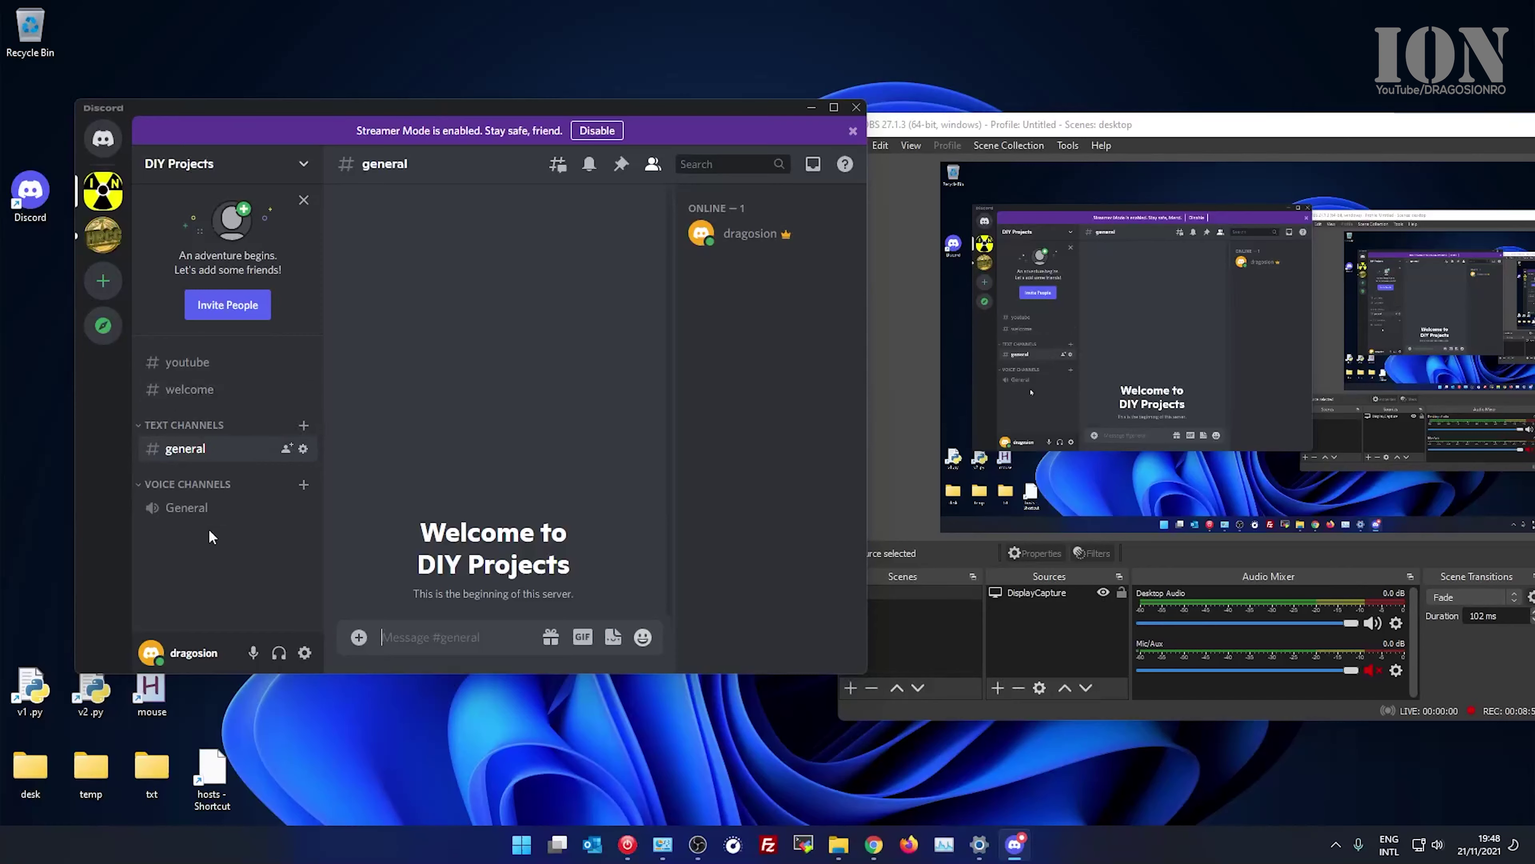
left_click(186, 508)
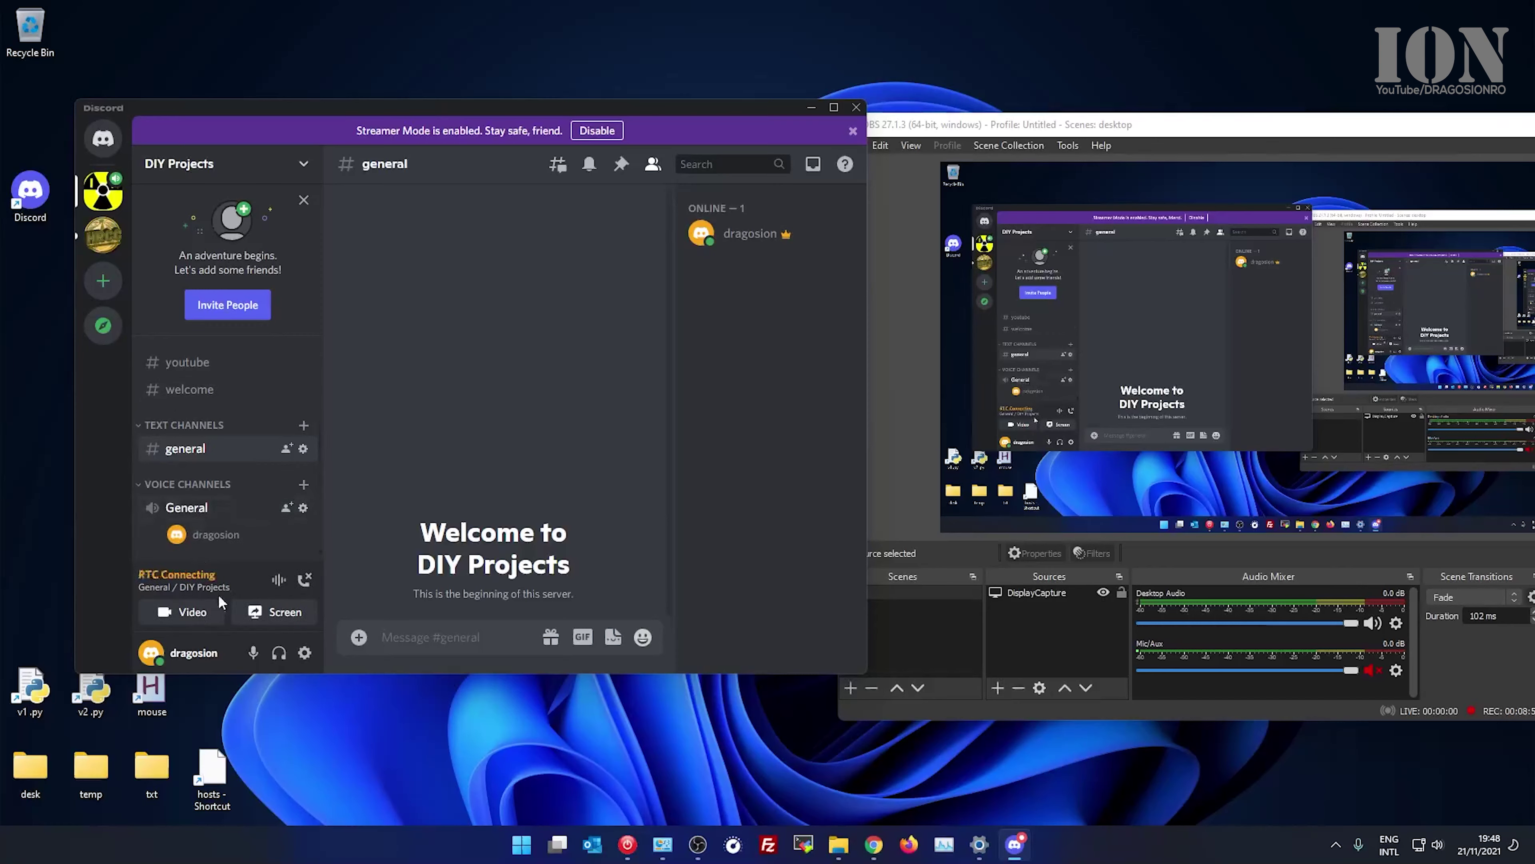